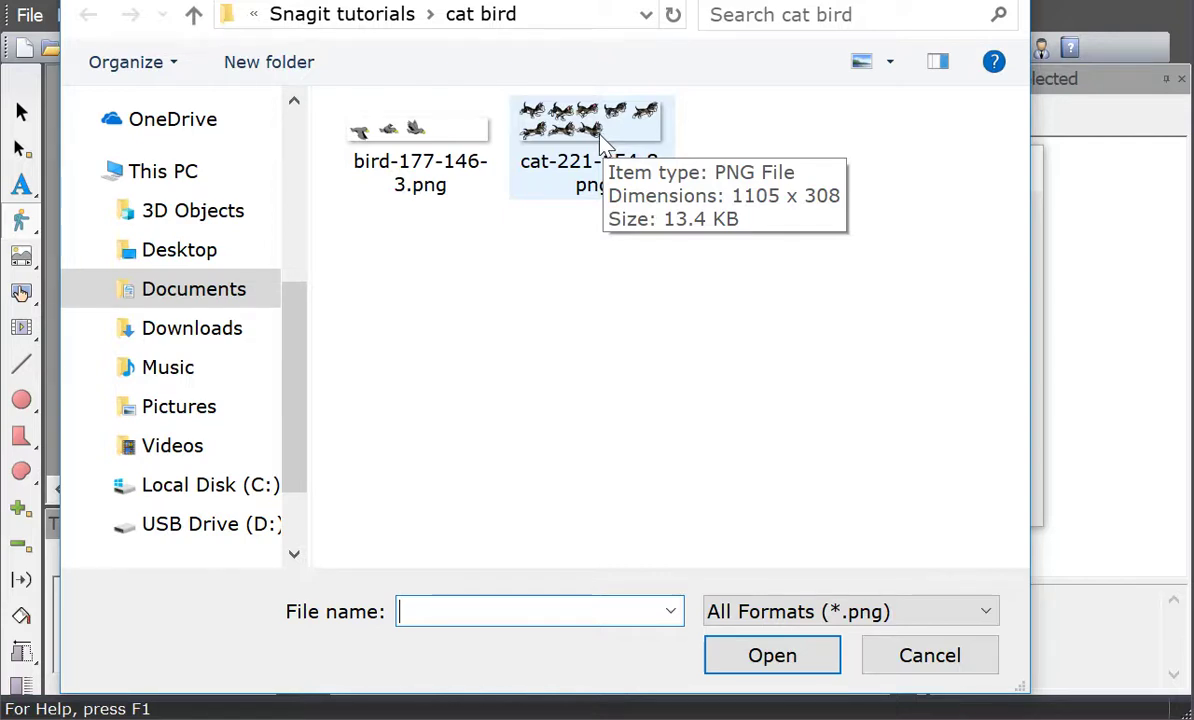
Load cat-221-154-8.png from the cat bird folder as the sprite sheet image.
click(600, 145)
click(827, 660)
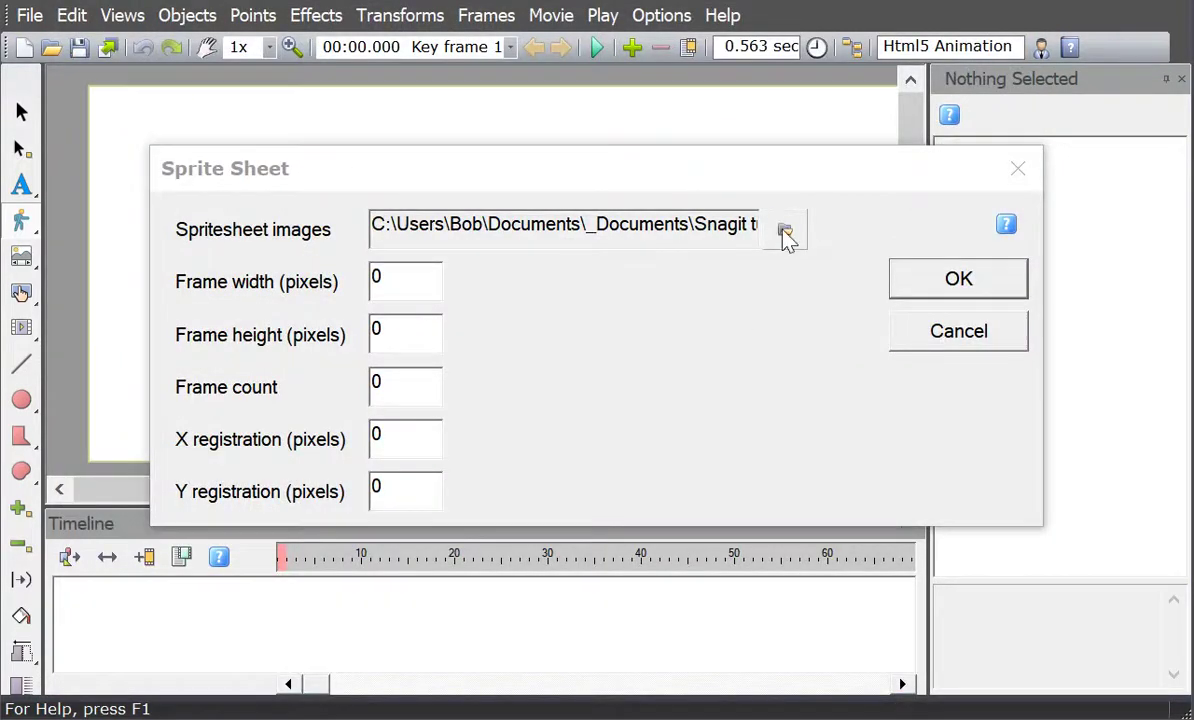
click(785, 232)
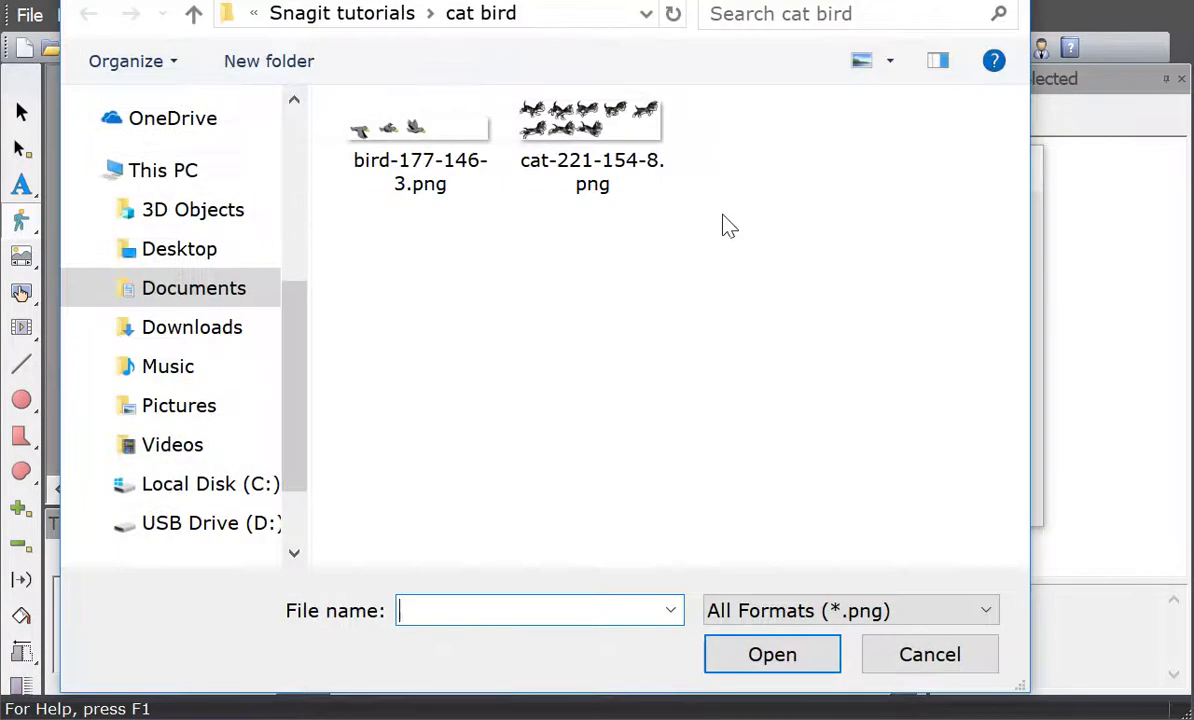
click(944, 655)
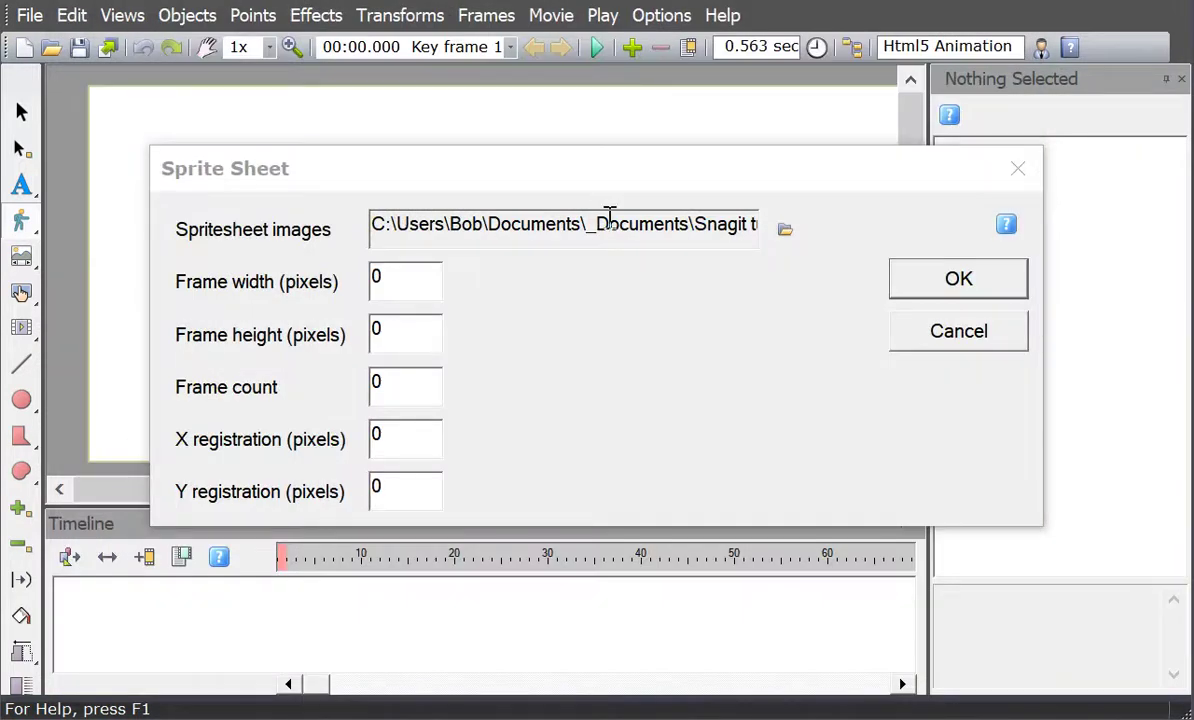
Set the cat sprite sheet's frame width to 221 pixels, frame height to 154 pixels and frame count to 8, and create the sprite.
key(Right)
key(Right)
key(Right)
key(Right)
key(Right)
key(Right)
key(Right)
key(Right)
key(Right)
key(Right)
key(Right)
key(Right)
key(Right)
key(Right)
key(Right)
key(Right)
key(Right)
key(Right)
key(Right)
key(Right)
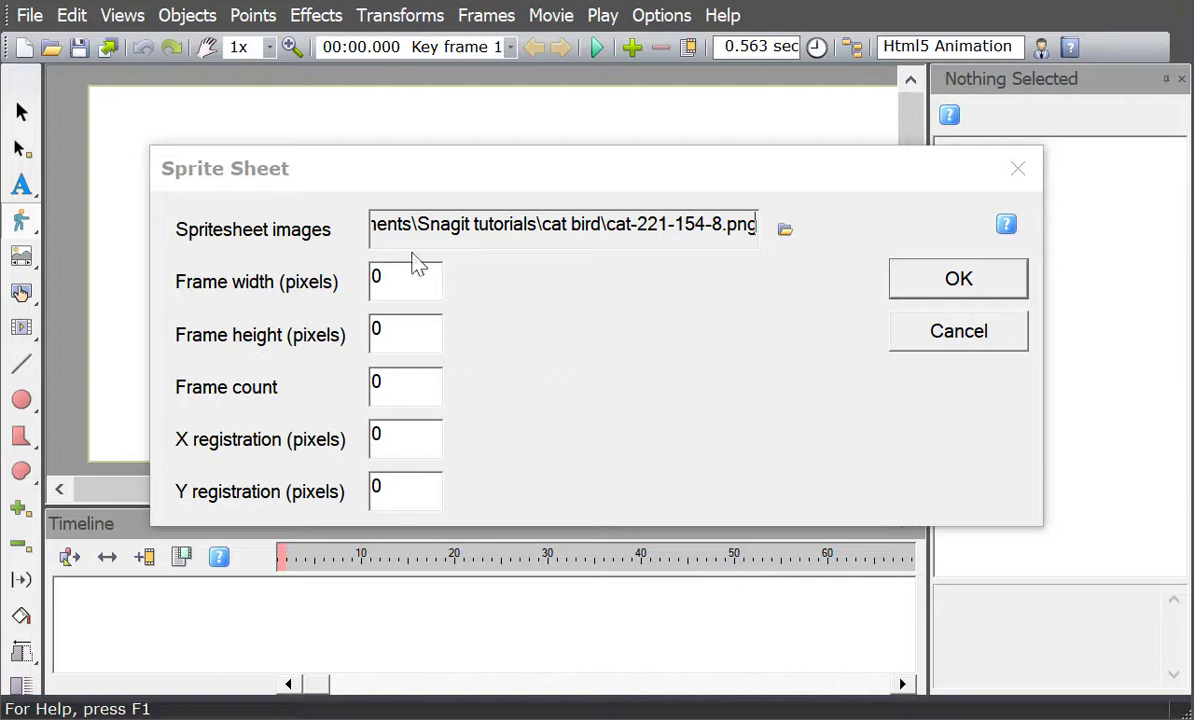
drag(400, 278, 352, 262)
text(221)
drag(421, 328, 354, 328)
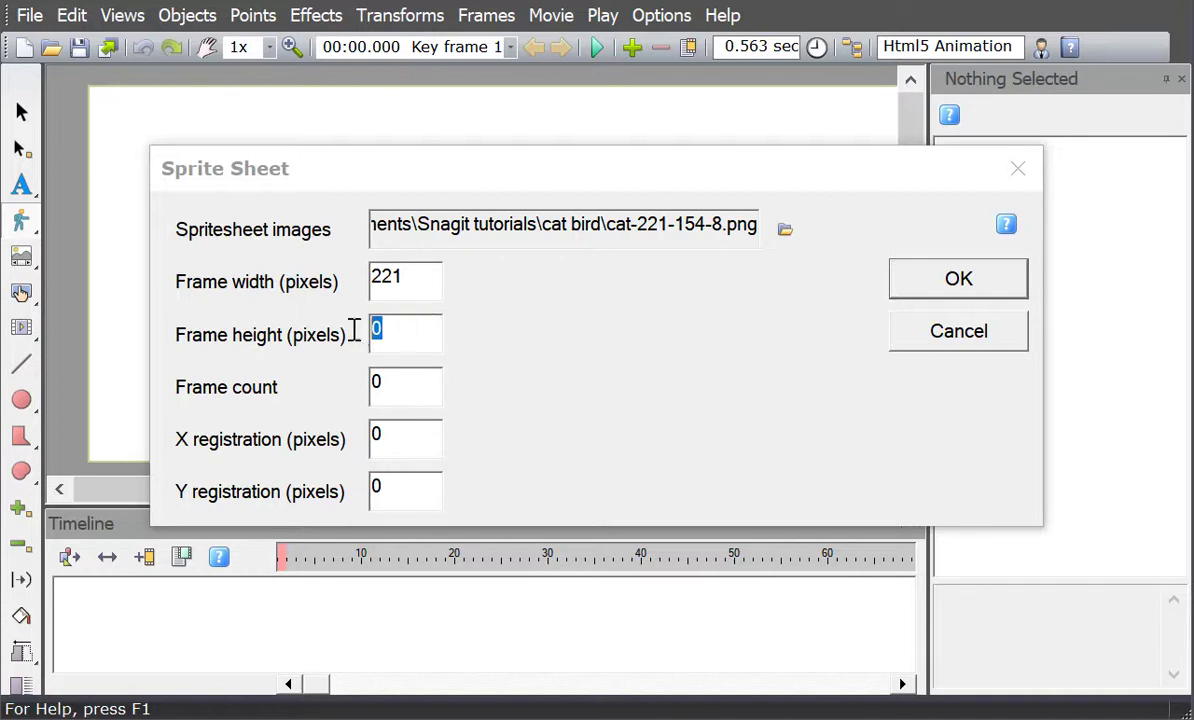
text(154)
drag(433, 388, 368, 389)
text(8)
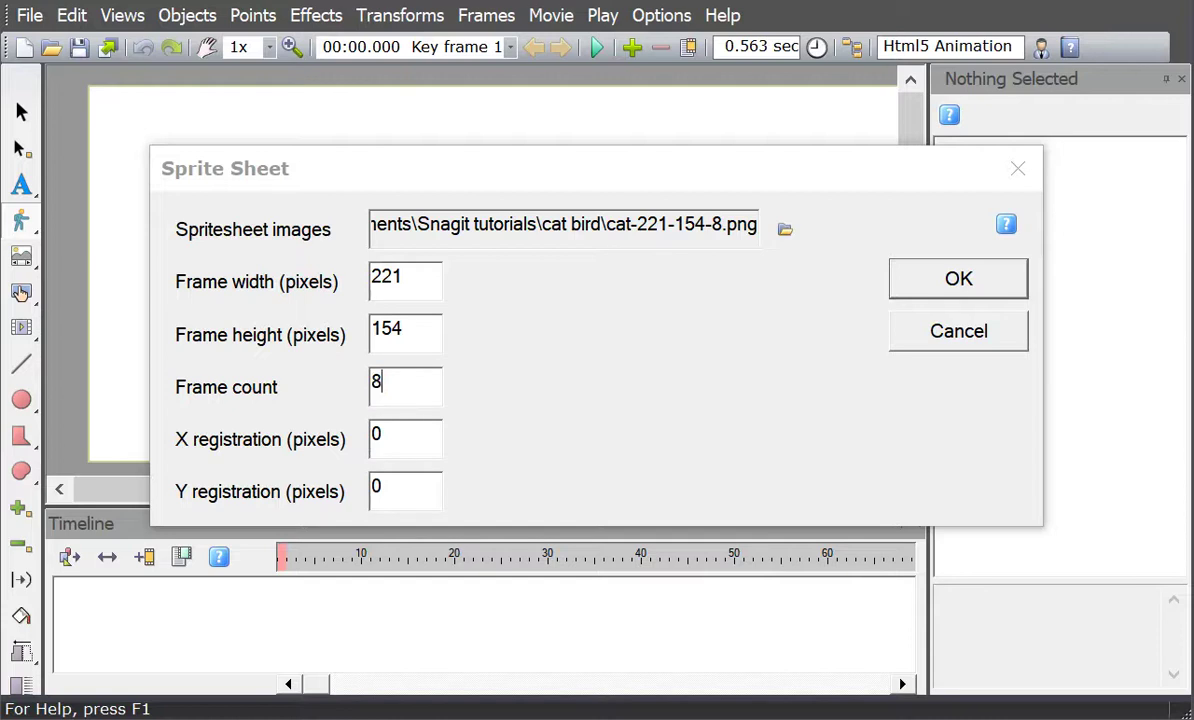
click(940, 278)
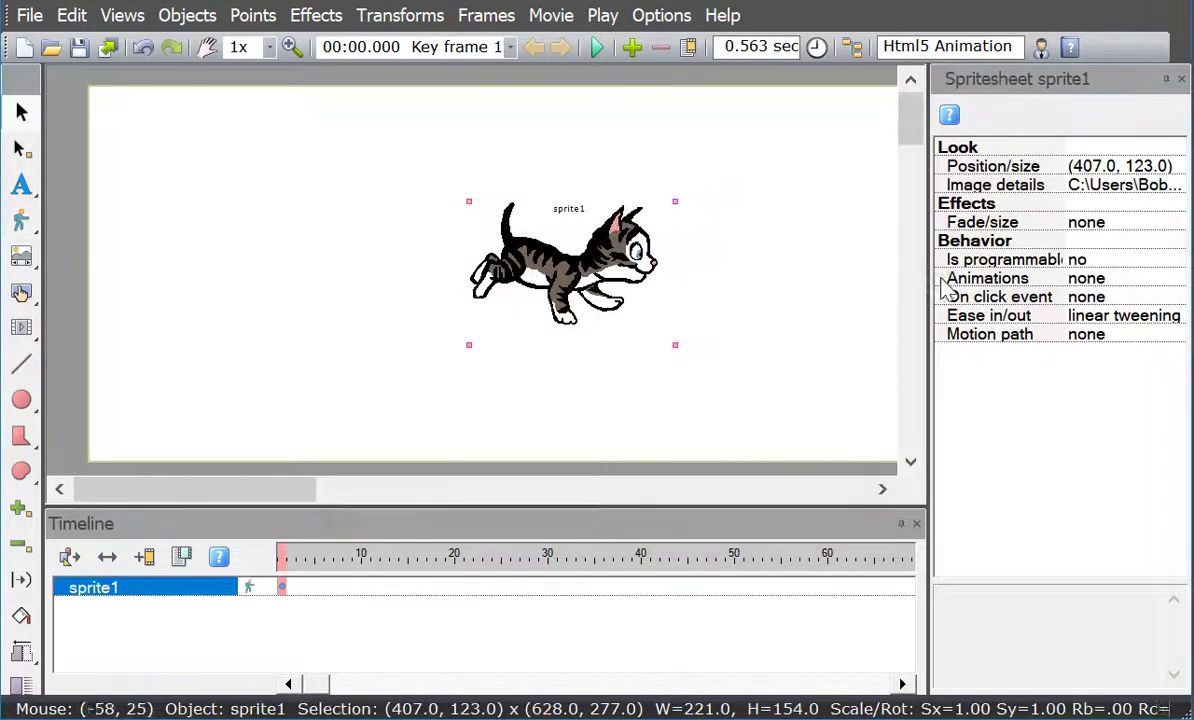
Preview the cat animation in the web browser and return to the editor.
click(606, 47)
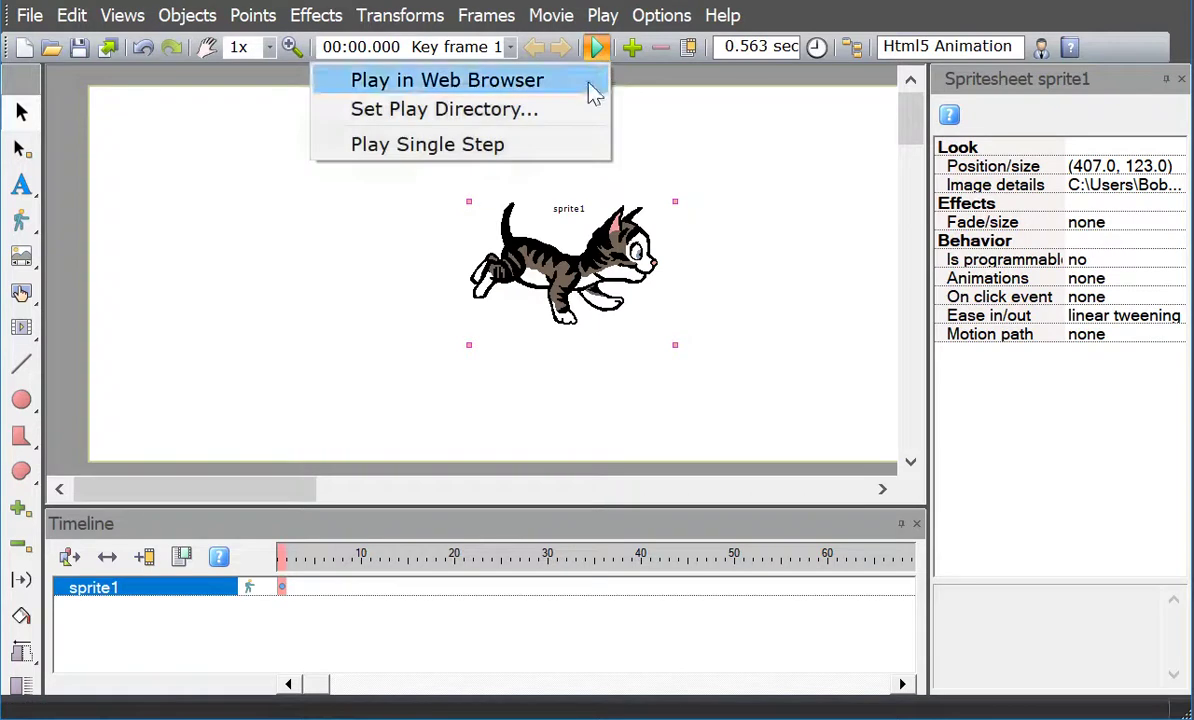
click(590, 80)
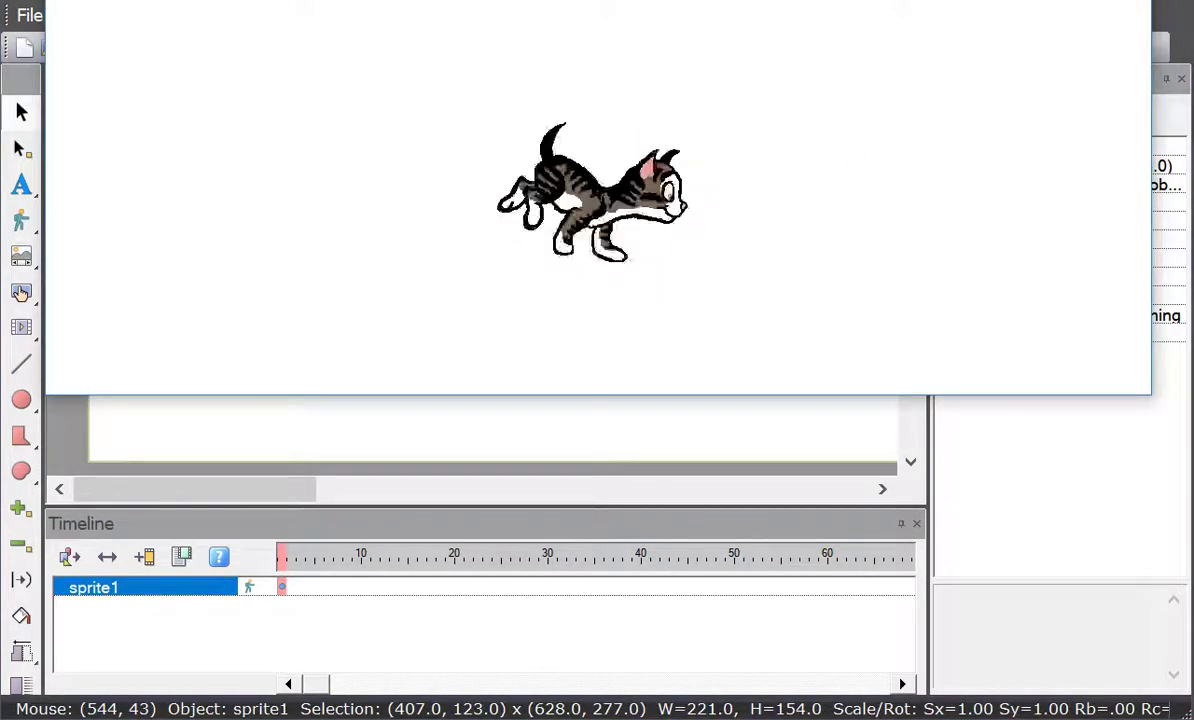
key(alt+Tab)
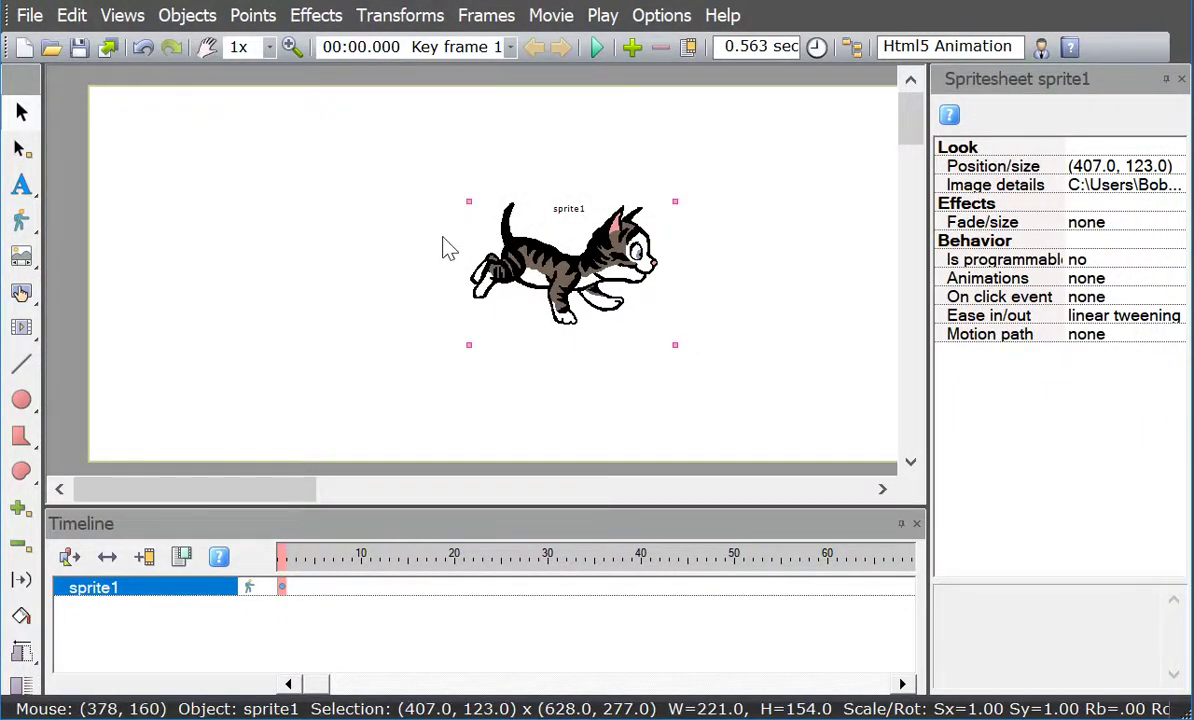
Rename the cat sprite from its default name to "cat".
right_click(524, 247)
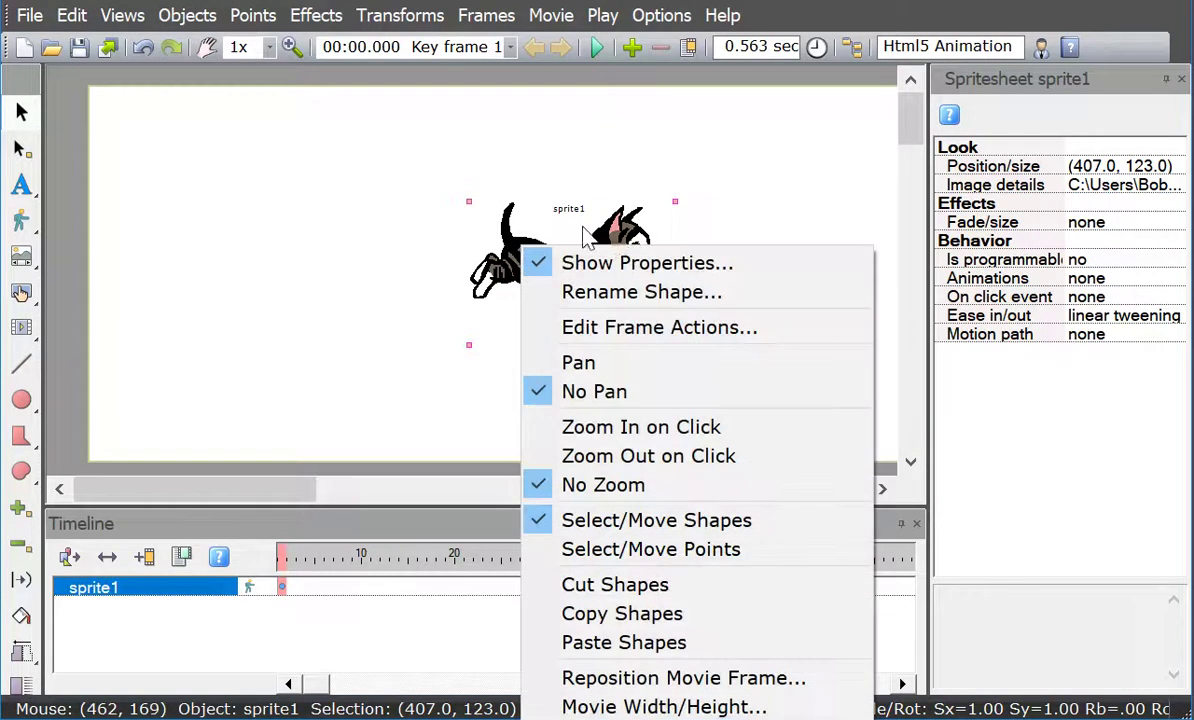
click(624, 292)
drag(437, 338, 327, 337)
text(ca)
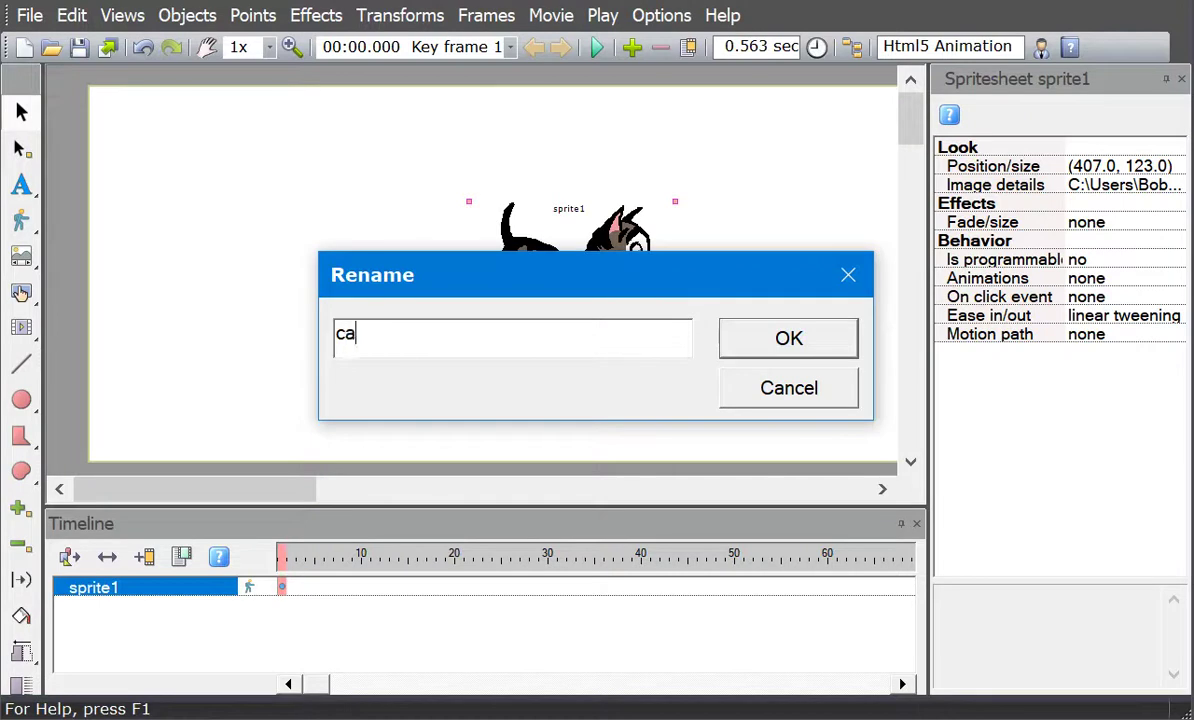
text(t)
click(826, 340)
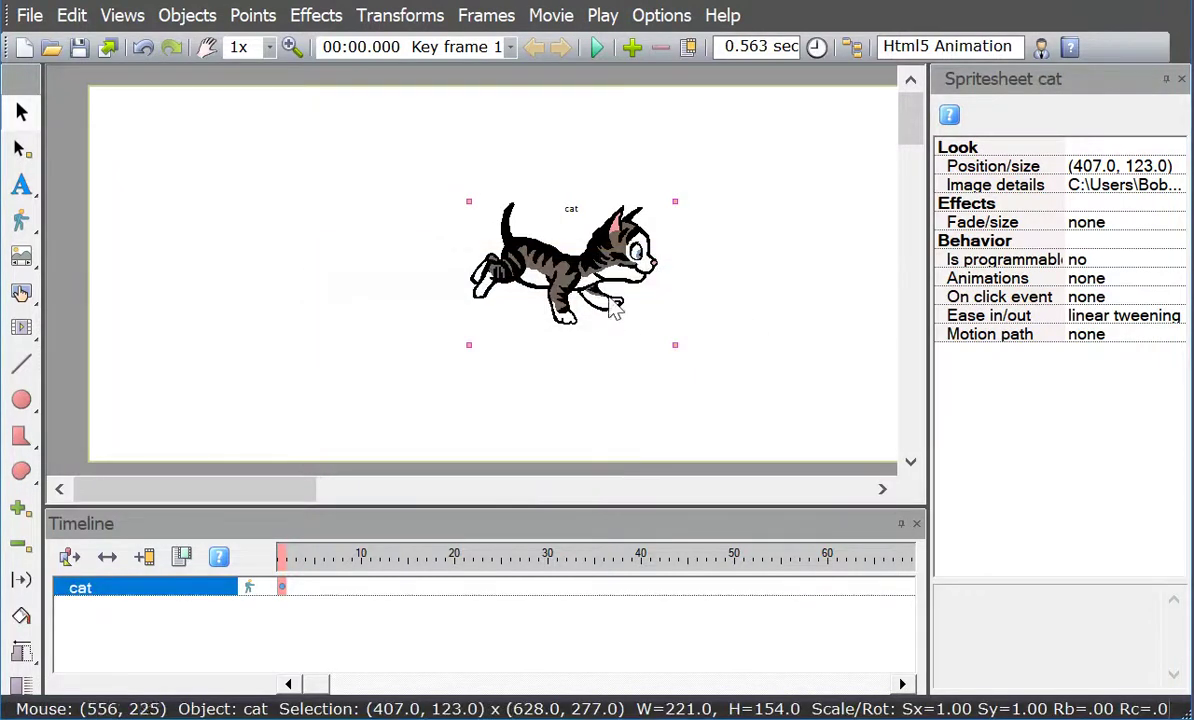
Move the cat off the stage's left edge to about (-205, 222) and morph it to a key frame just before frame 20.
drag(622, 263, 47, 356)
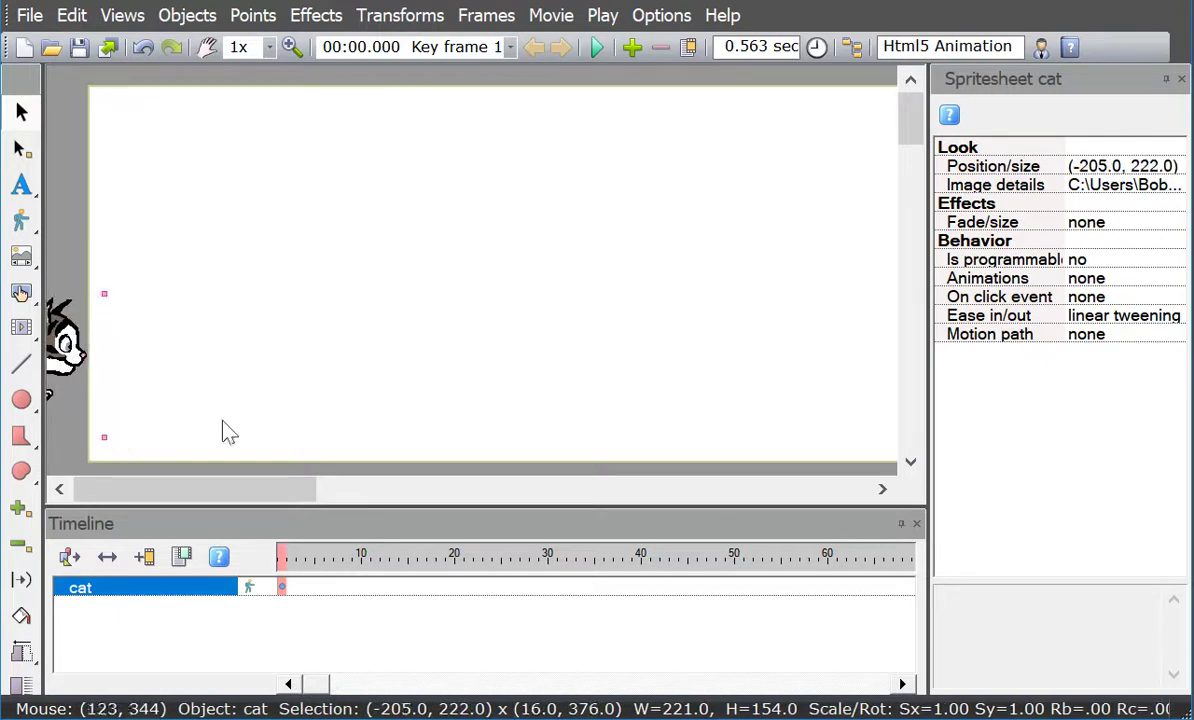
right_click(455, 597)
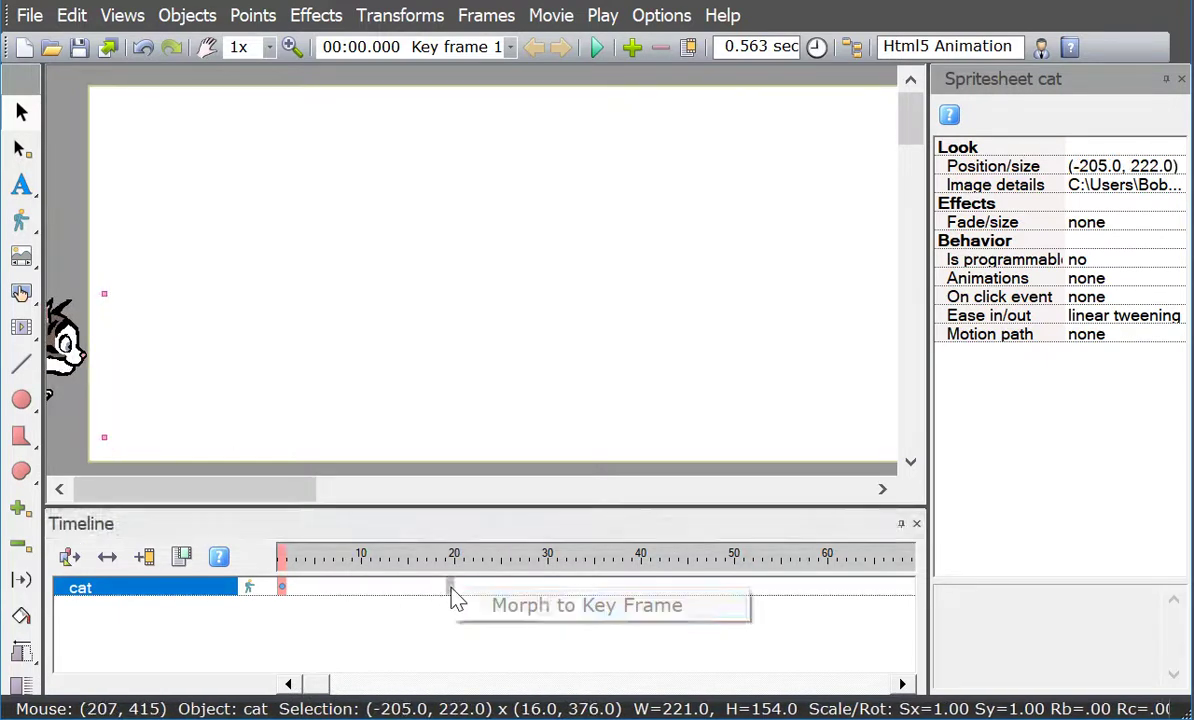
click(568, 614)
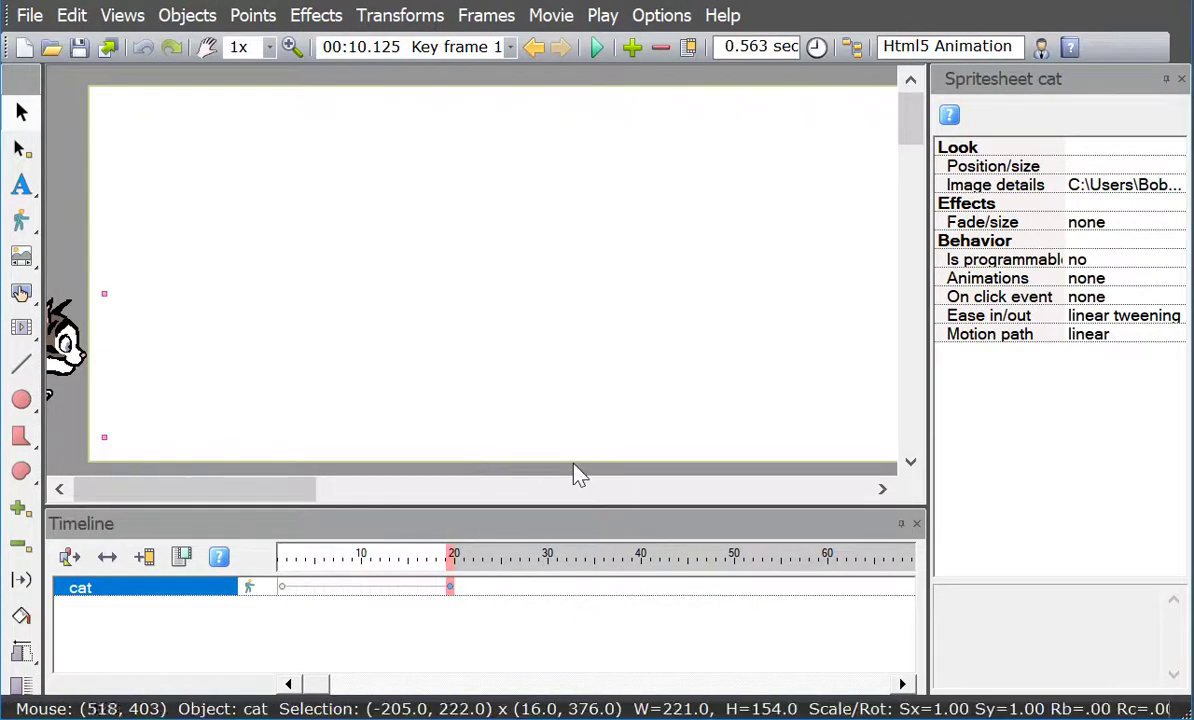
Move the cat at its end key frame horizontally past the stage's right edge to about (1035, 222).
drag(206, 490, 340, 495)
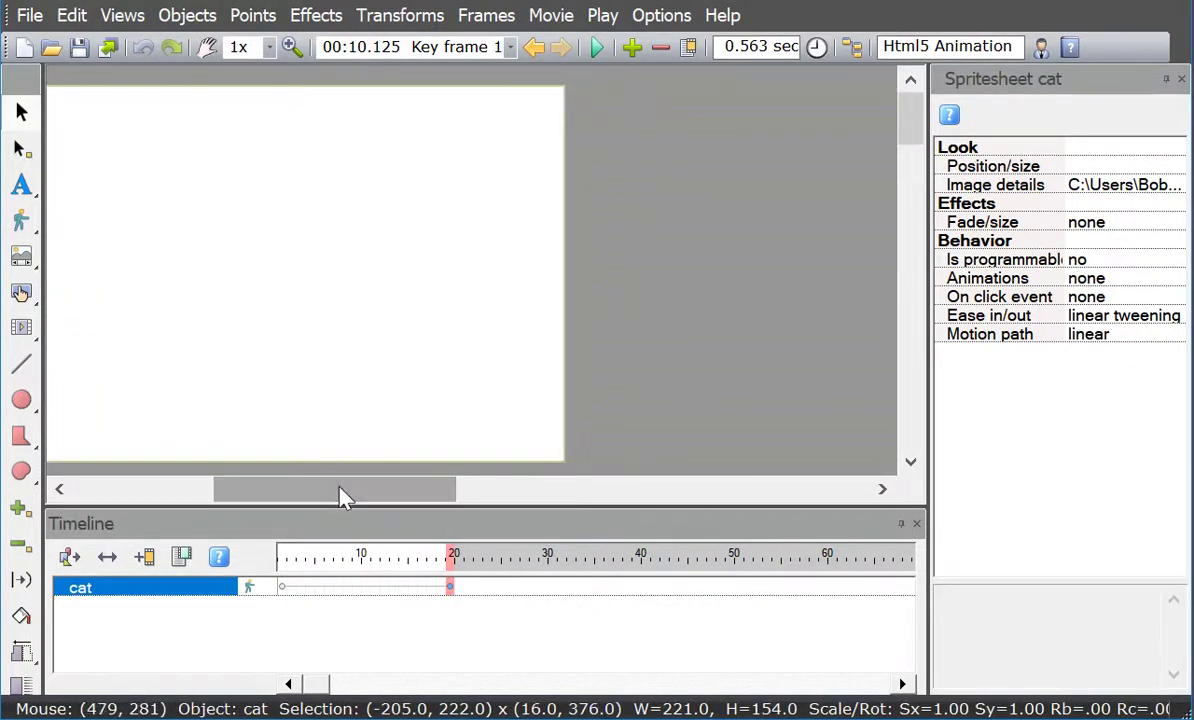
key(Right)
key(Right)
key(Right)
key(Right)
key(Right)
key(Right)
key(Right)
key(Right)
key(Right)
key(Right)
key(Right)
key(Right)
key(Right)
key(Right)
key(Right)
key(Right)
key(Right)
key(Right)
key(Right)
key(Right)
key(Right)
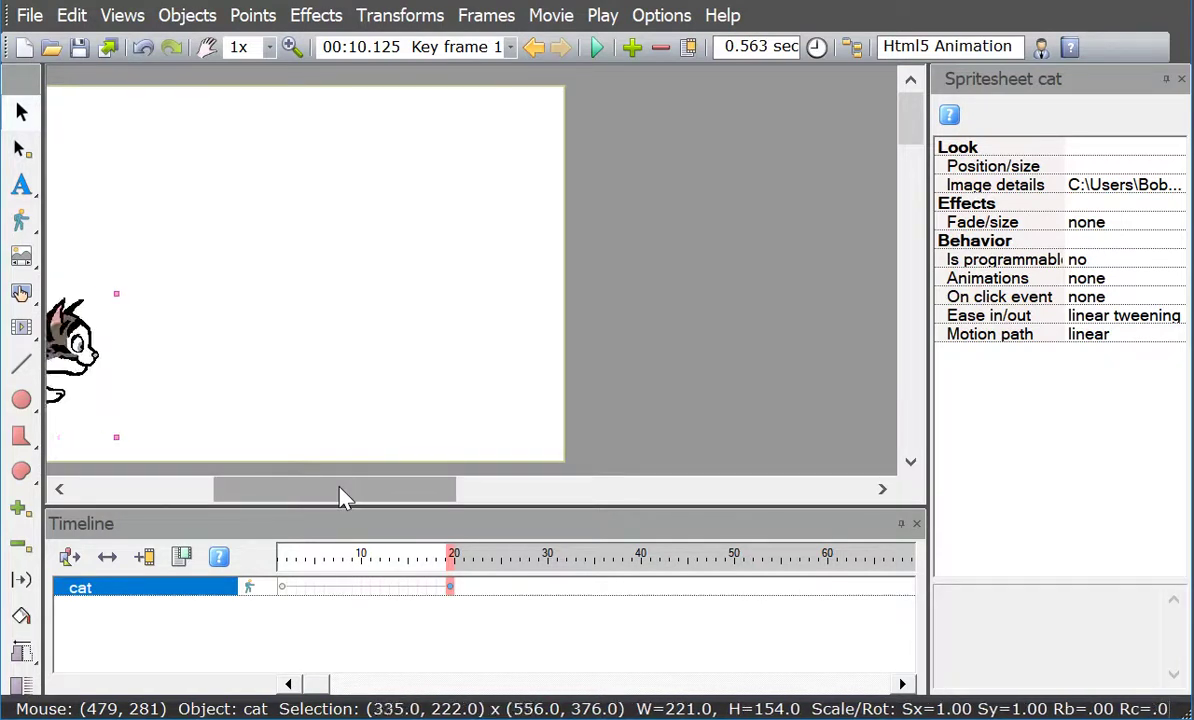
key(Right)
key(Right)
key(Right)
key(Right)
key(Right)
key(Right)
key(Right)
key(Right)
key(Right)
key(Right)
key(Right)
key(Right)
key(Right)
key(Right)
key(Right)
key(Right)
key(Right)
key(Right)
key(Right)
key(Right)
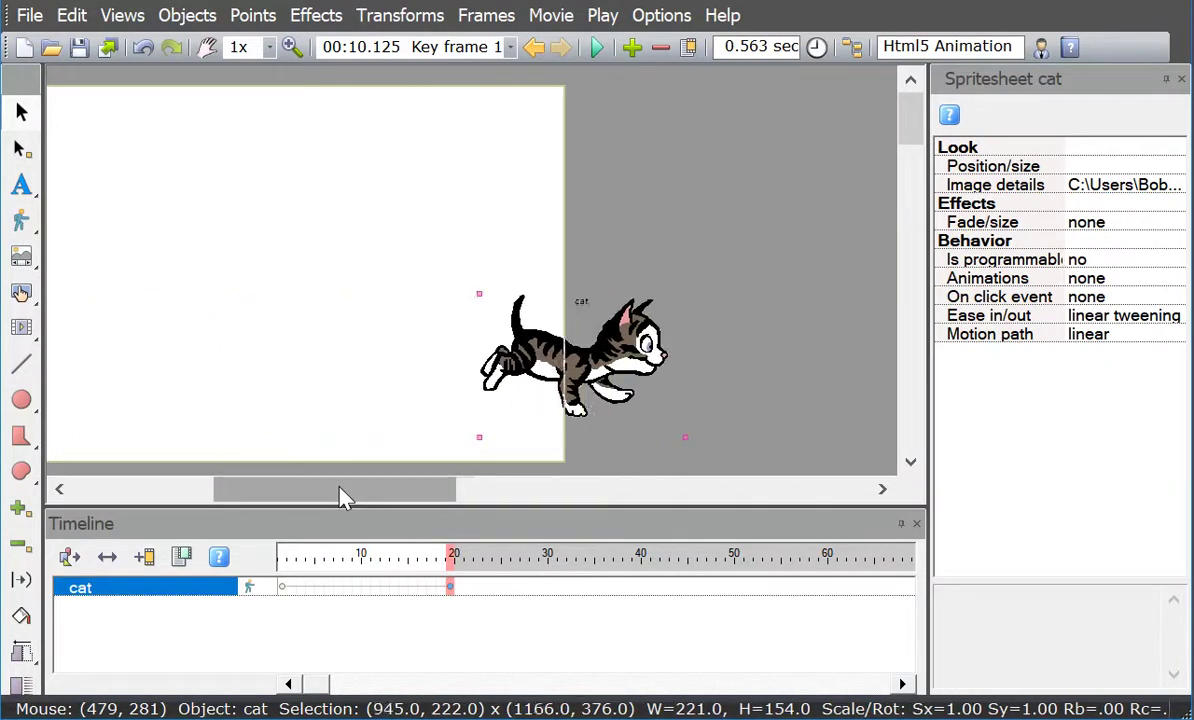
key(Right)
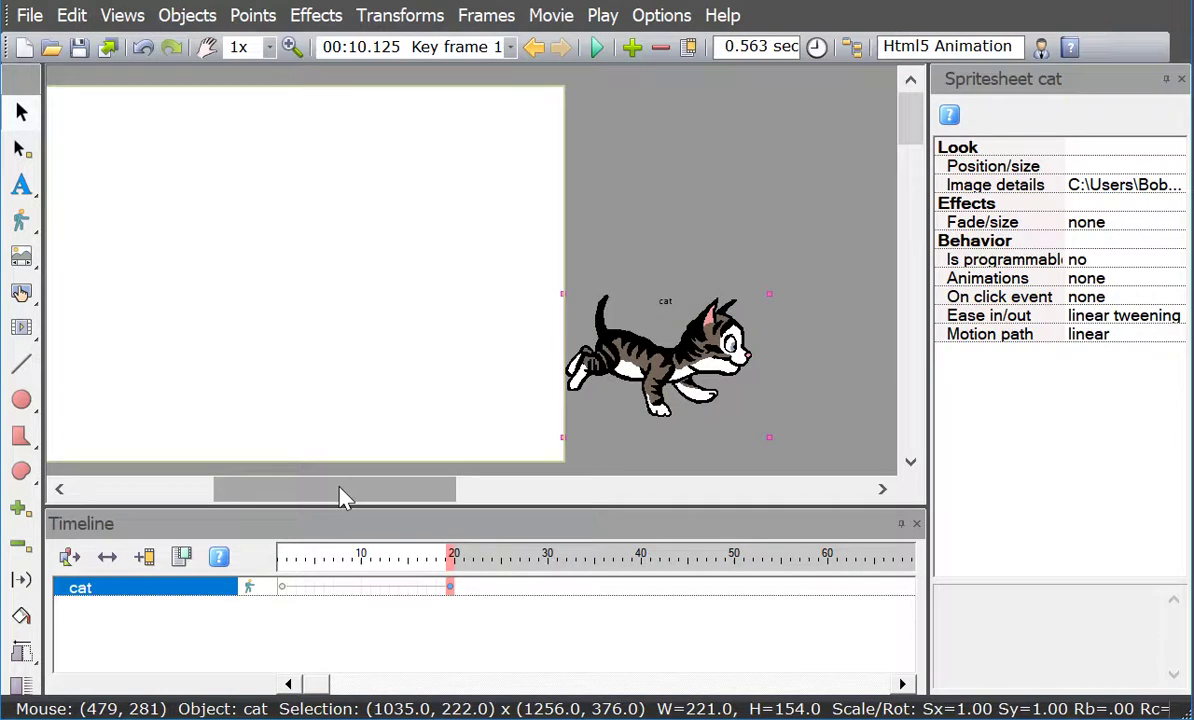
Return to the first frame and load bird-177-146-3.png as a new sprite sheet image.
click(283, 558)
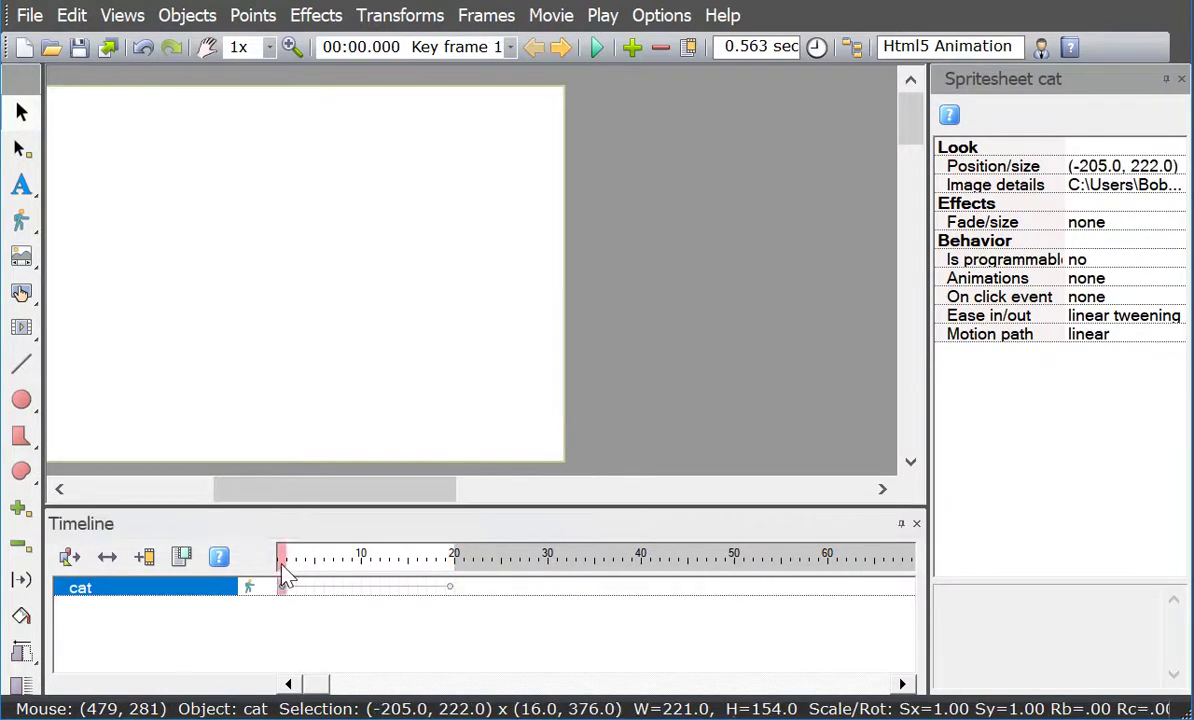
click(21, 220)
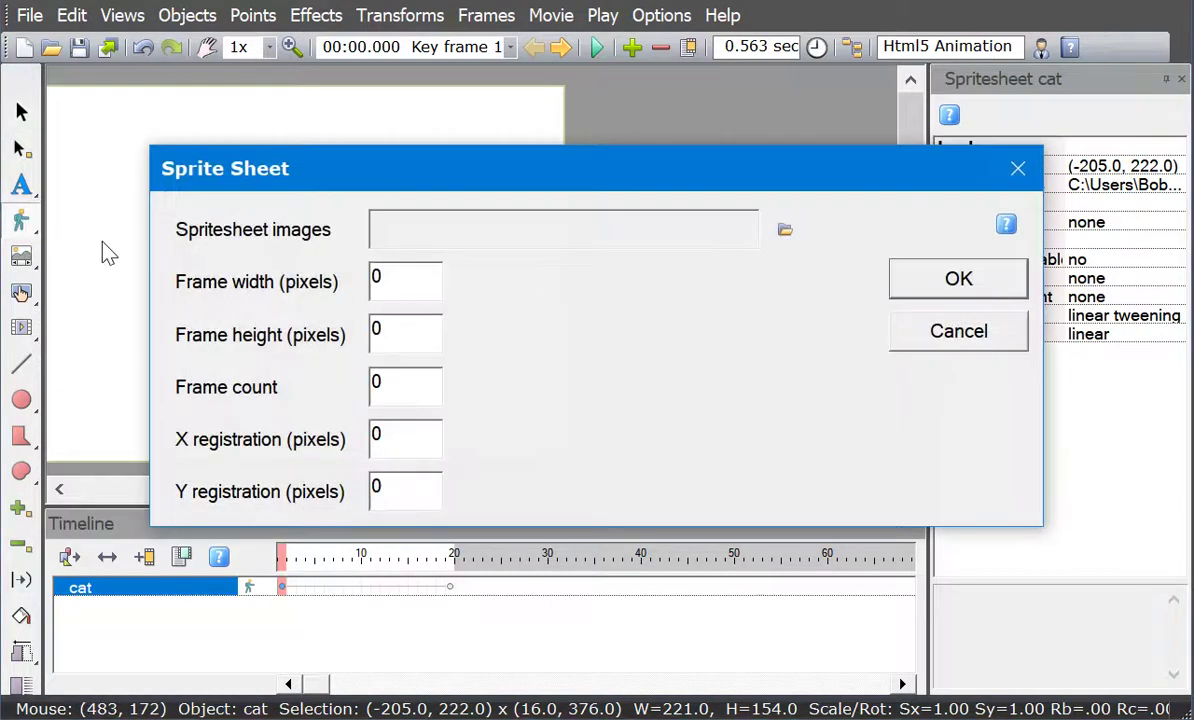
click(785, 231)
click(418, 130)
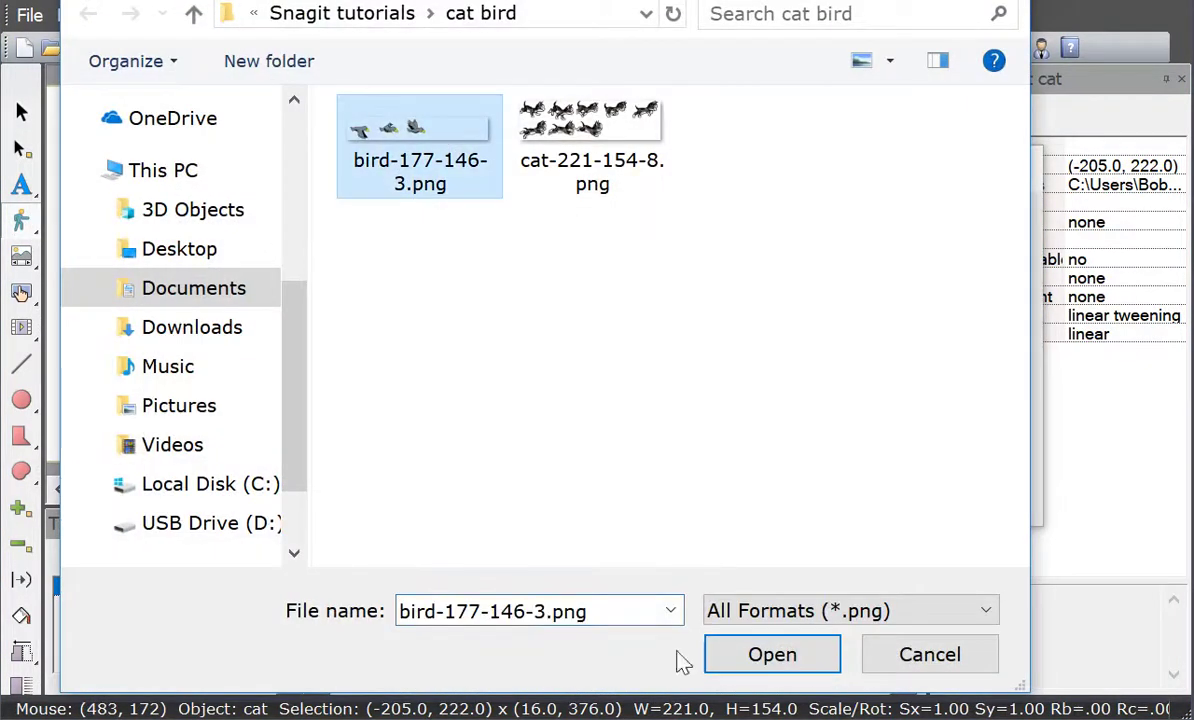
click(762, 652)
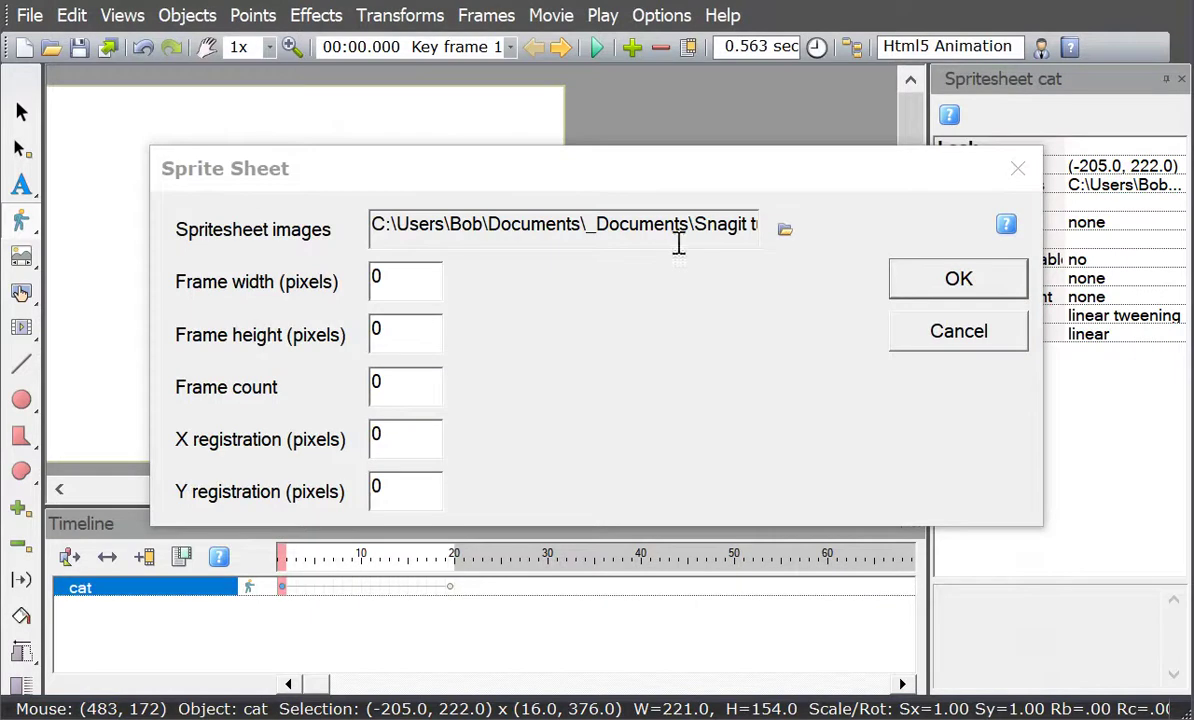
Set the bird sprite sheet's frame width to 177 pixels, frame height to 146 pixels and frame count to 3.
key(Right)
key(Right)
key(Right)
key(Right)
key(Right)
key(Right)
key(Right)
key(Right)
key(Right)
key(Right)
key(Right)
key(Right)
key(Right)
key(Right)
key(Right)
key(Right)
key(Right)
key(Right)
key(Right)
key(Right)
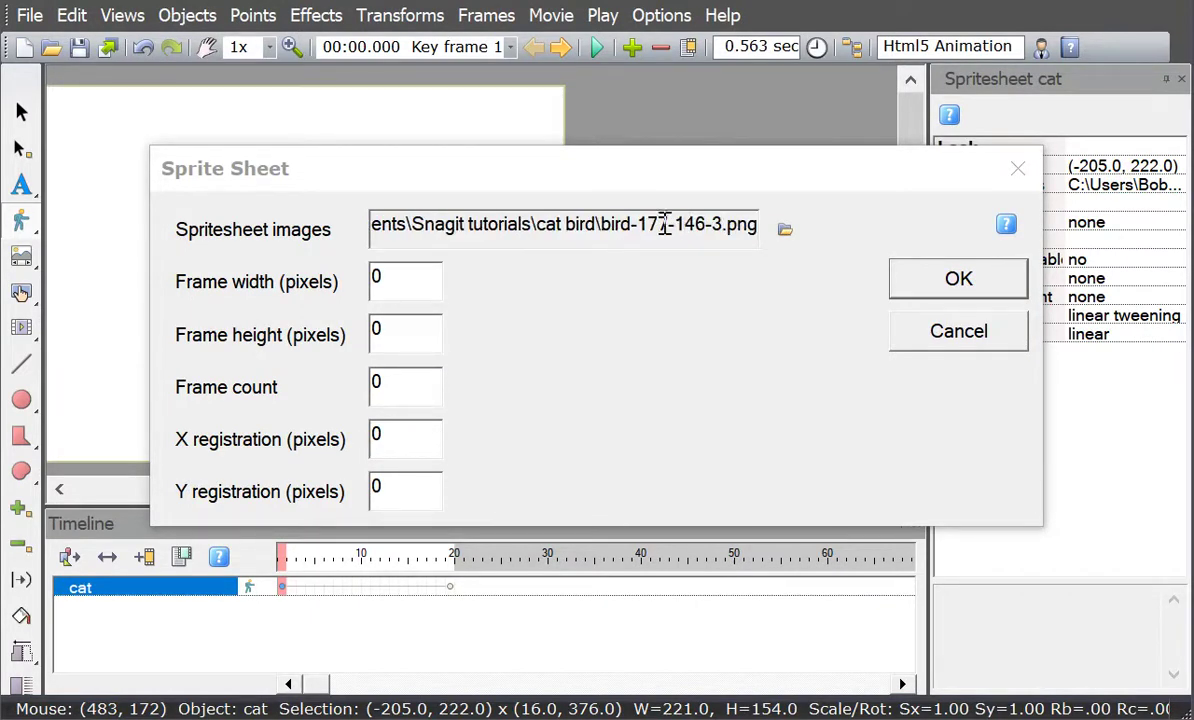
double_click(381, 278)
text(177)
double_click(380, 330)
text(1)
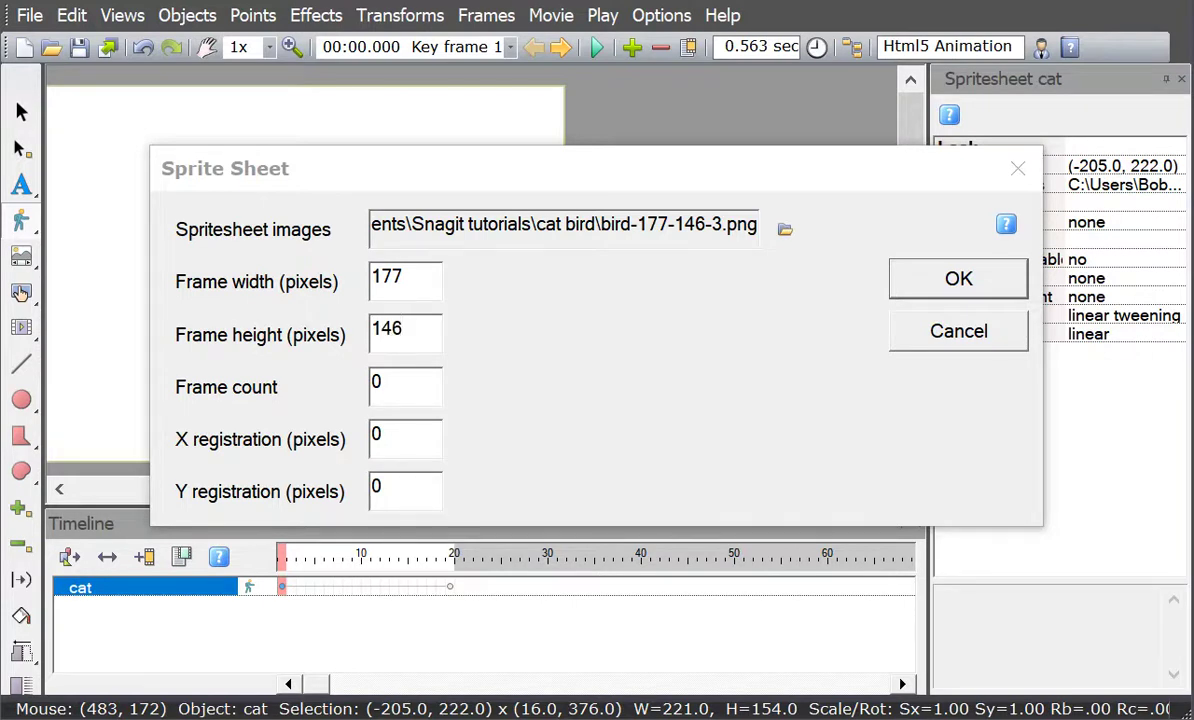
double_click(374, 383)
text(3)
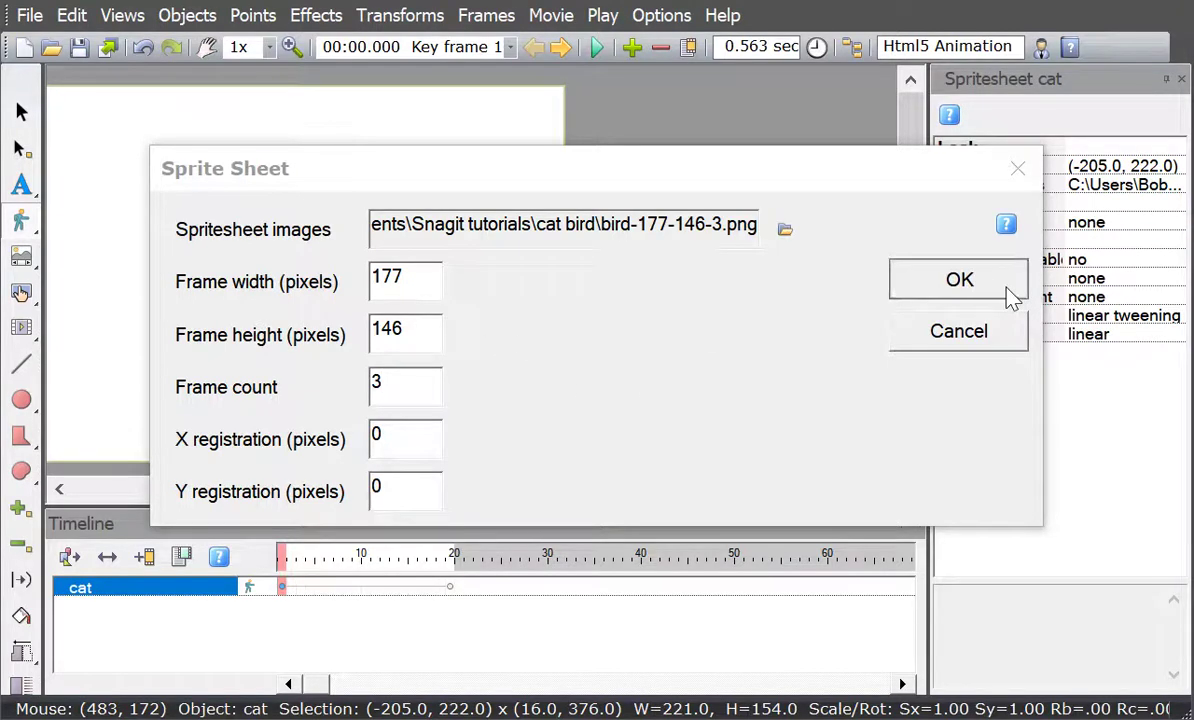
Create the bird sprite and add it to the current frame only.
click(950, 280)
click(368, 330)
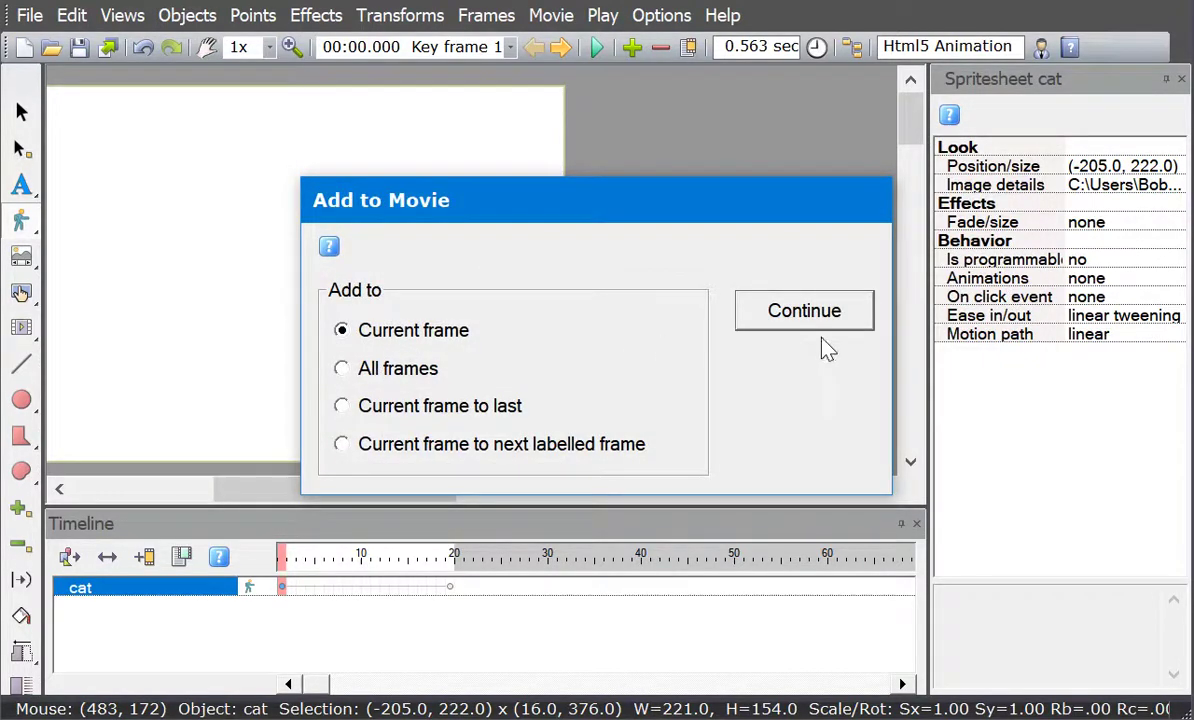
click(824, 322)
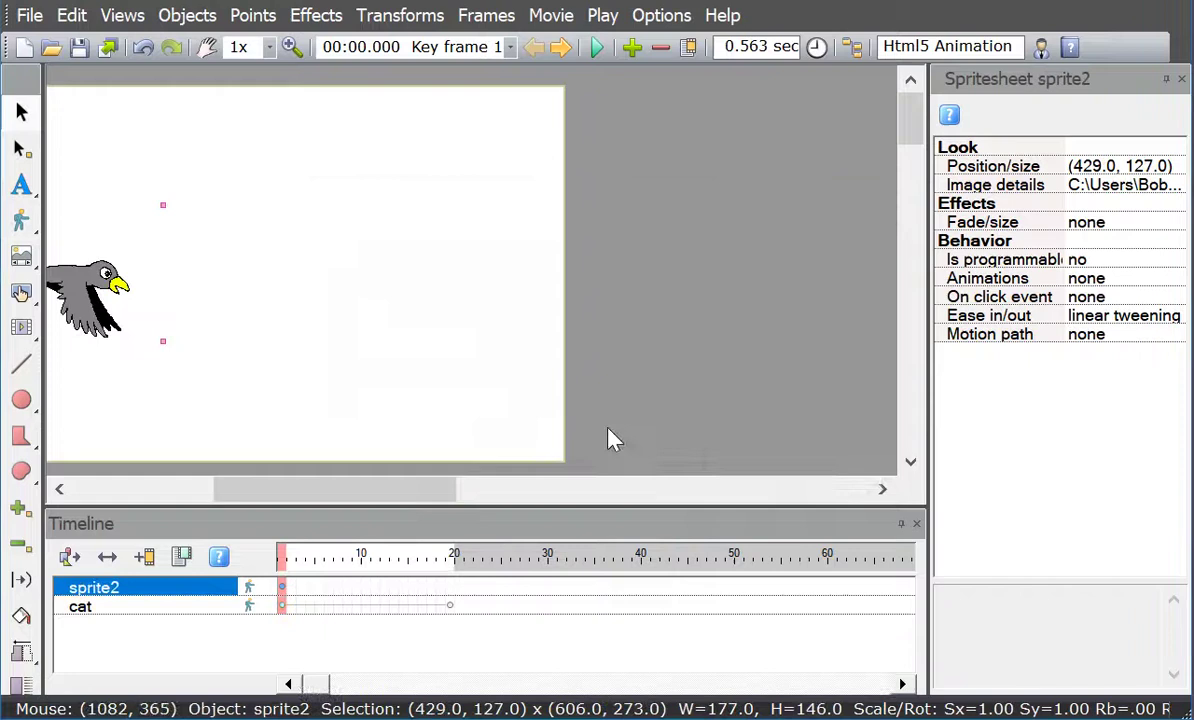
Morph the bird sprite to a key frame at about frame 10.
click(367, 590)
right_click(367, 592)
click(458, 610)
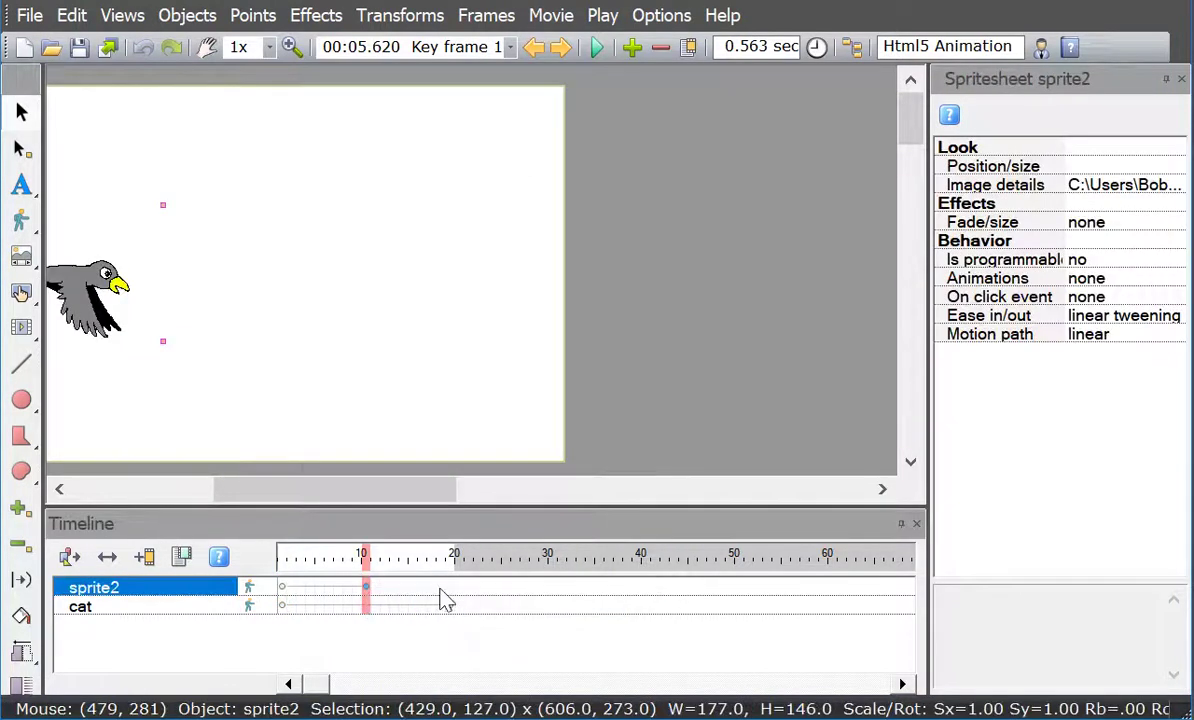
Rename the new sprite sheet object as "bird".
right_click(152, 590)
click(290, 324)
drag(396, 335, 310, 348)
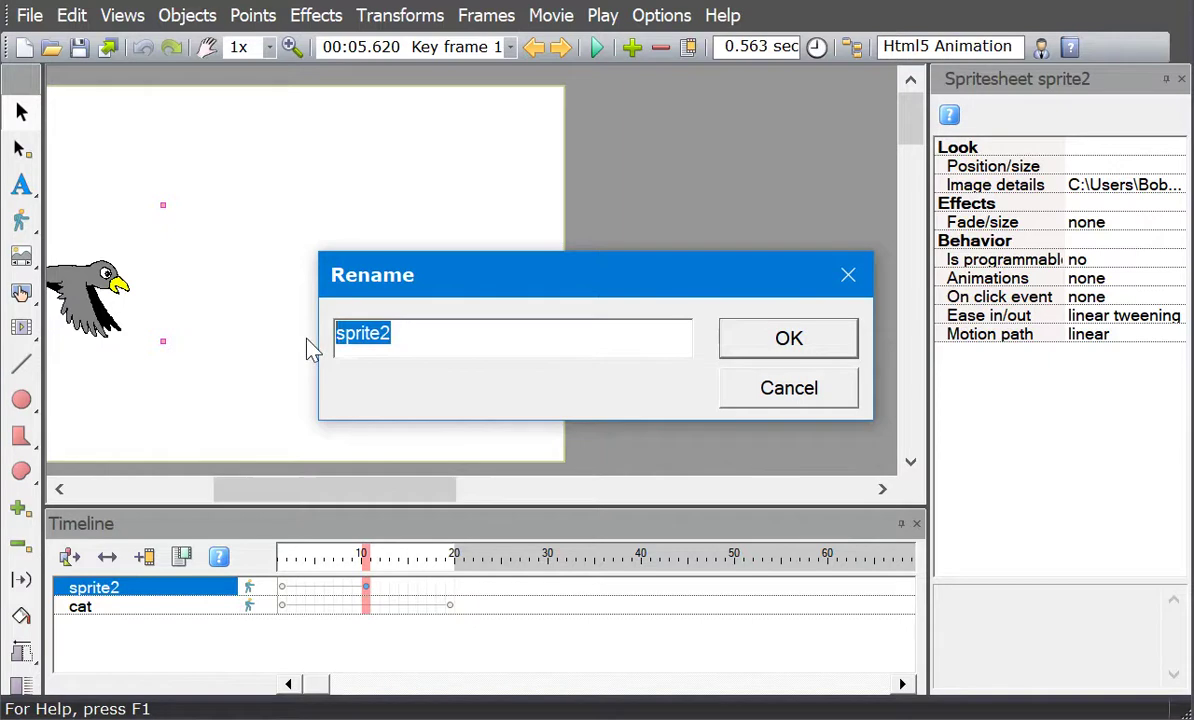
text(bird)
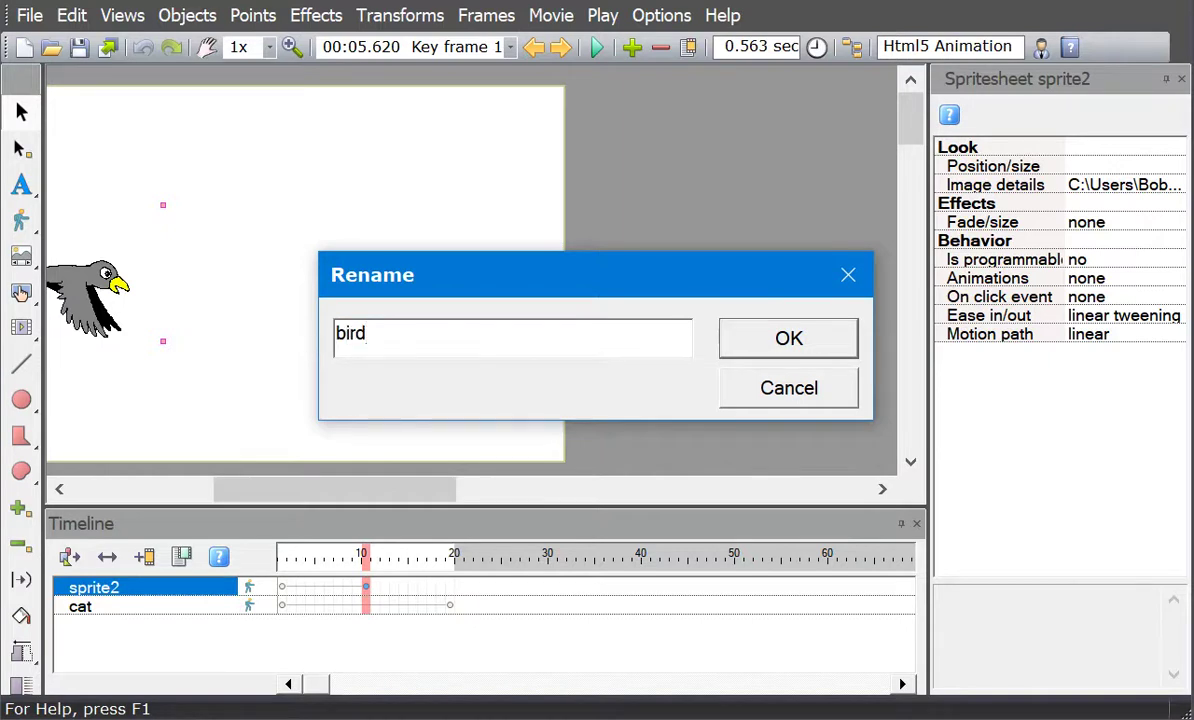
click(785, 338)
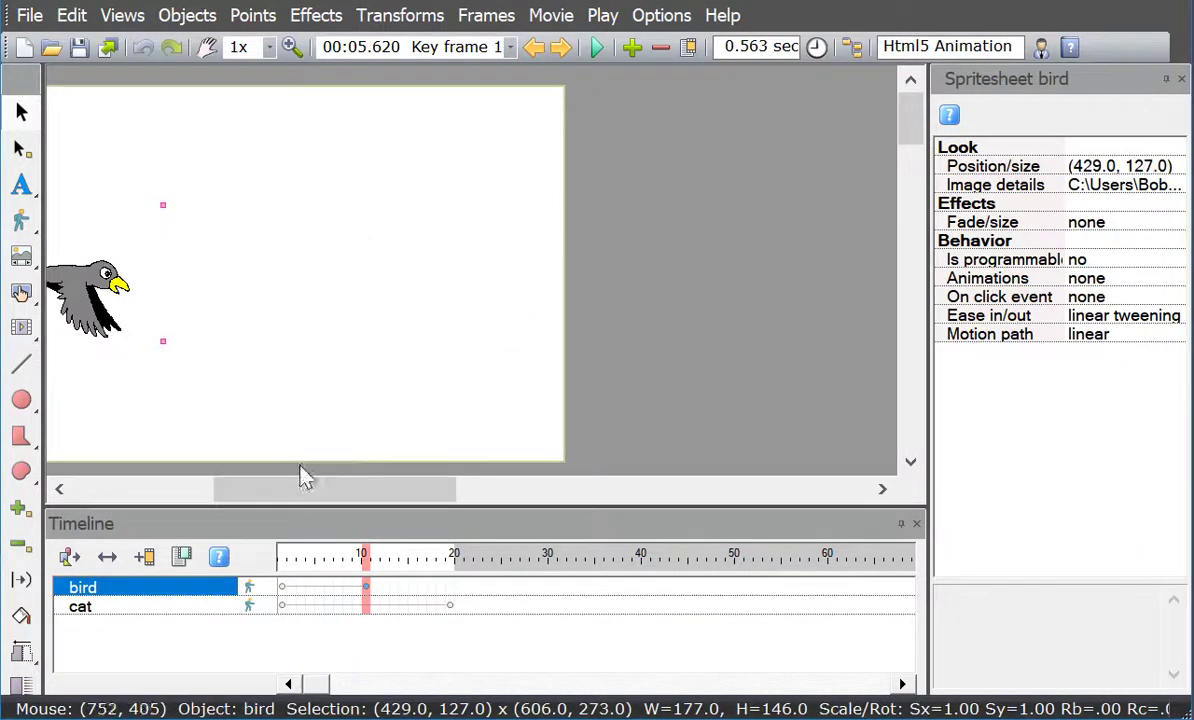
Move the bird slightly lower on the stage to about (420, 150) at its key frame near frame 10.
drag(322, 492, 173, 505)
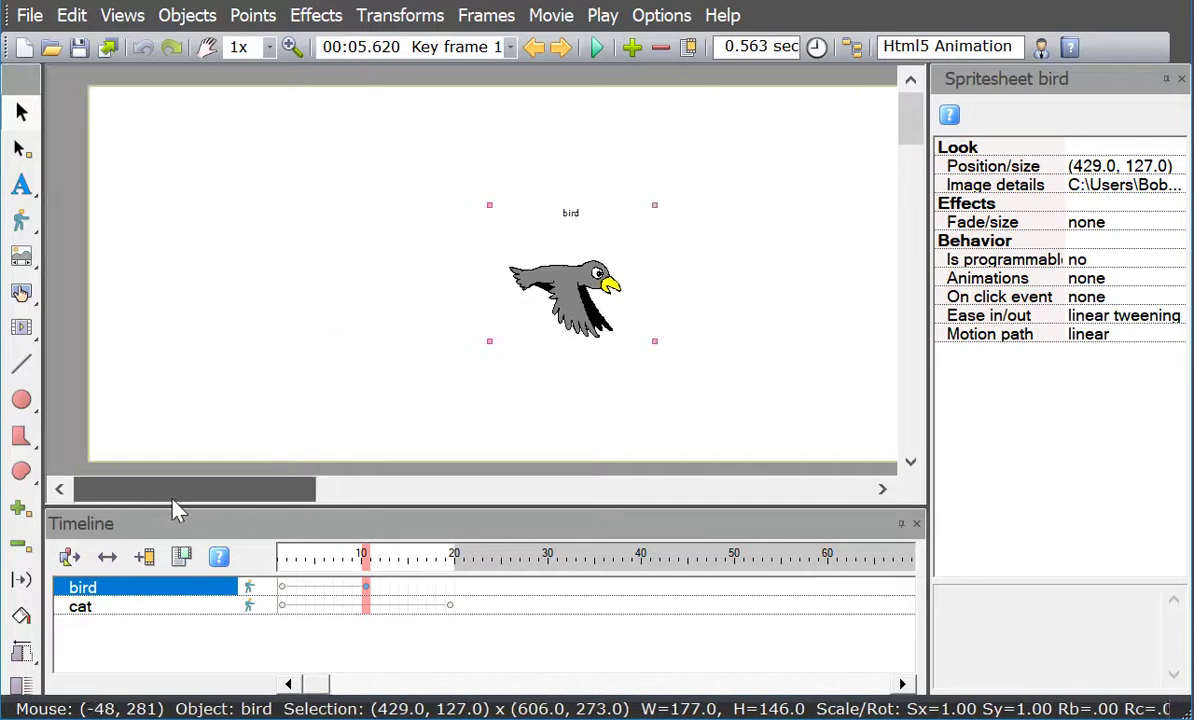
drag(577, 278, 568, 301)
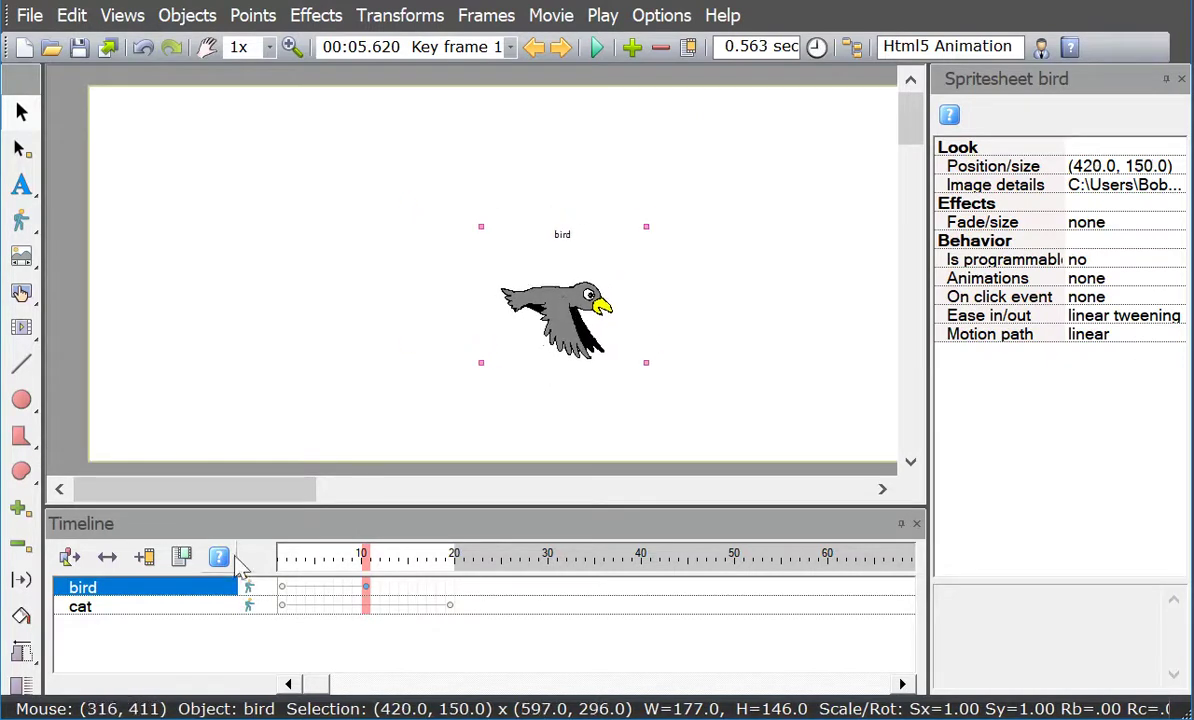
Move the bird at its first key frame off-stage beyond the upper-left corner to about (-148, -70).
click(281, 587)
drag(587, 293, 56, 115)
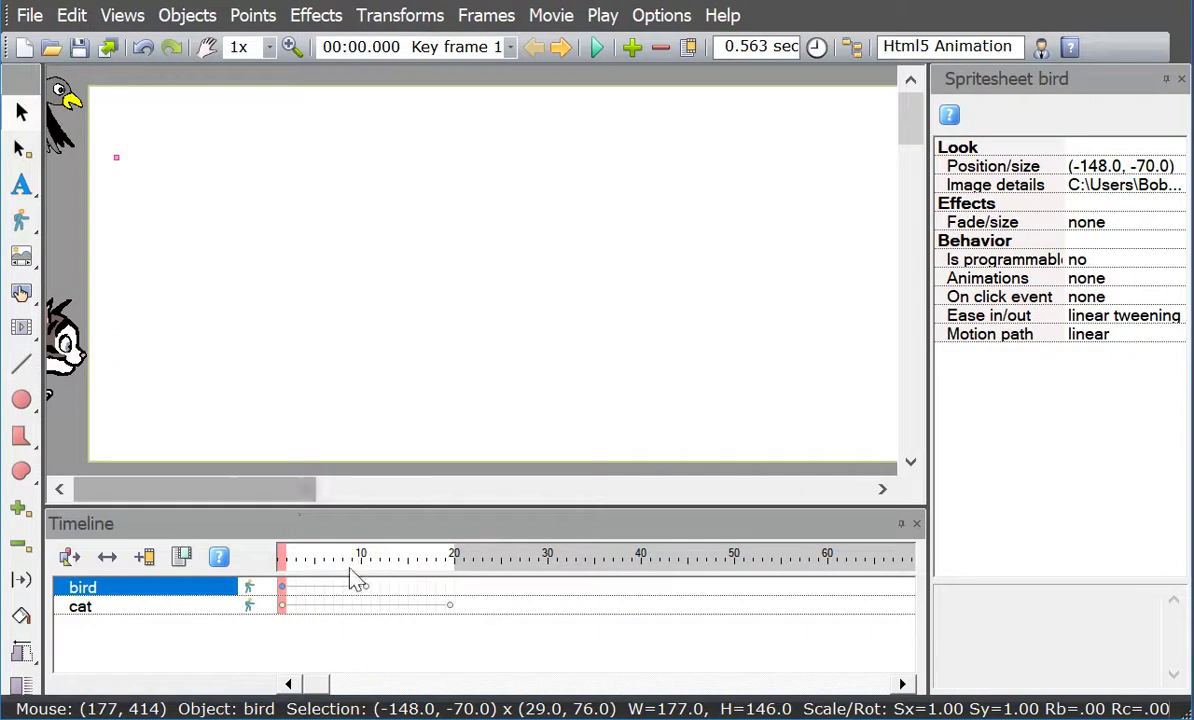
Morph the bird to a key frame at frame 19 and move it off-stage beyond the upper-right corner to about (1020, -45).
click(455, 592)
right_click(456, 592)
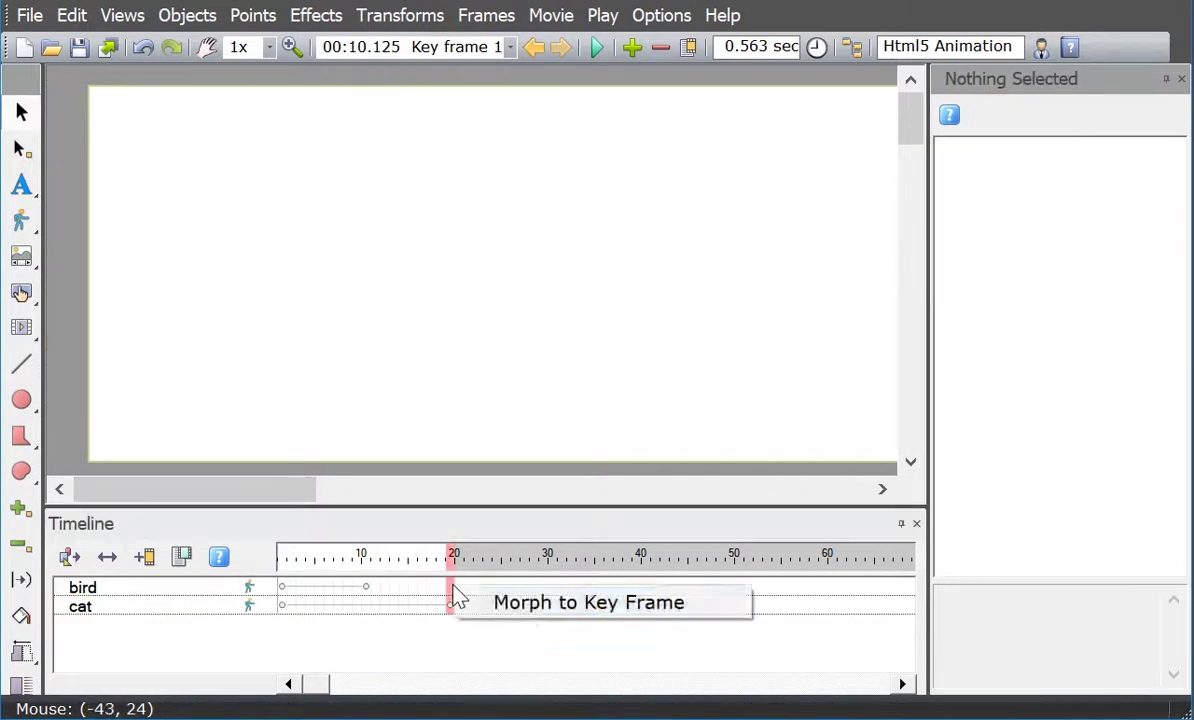
click(522, 612)
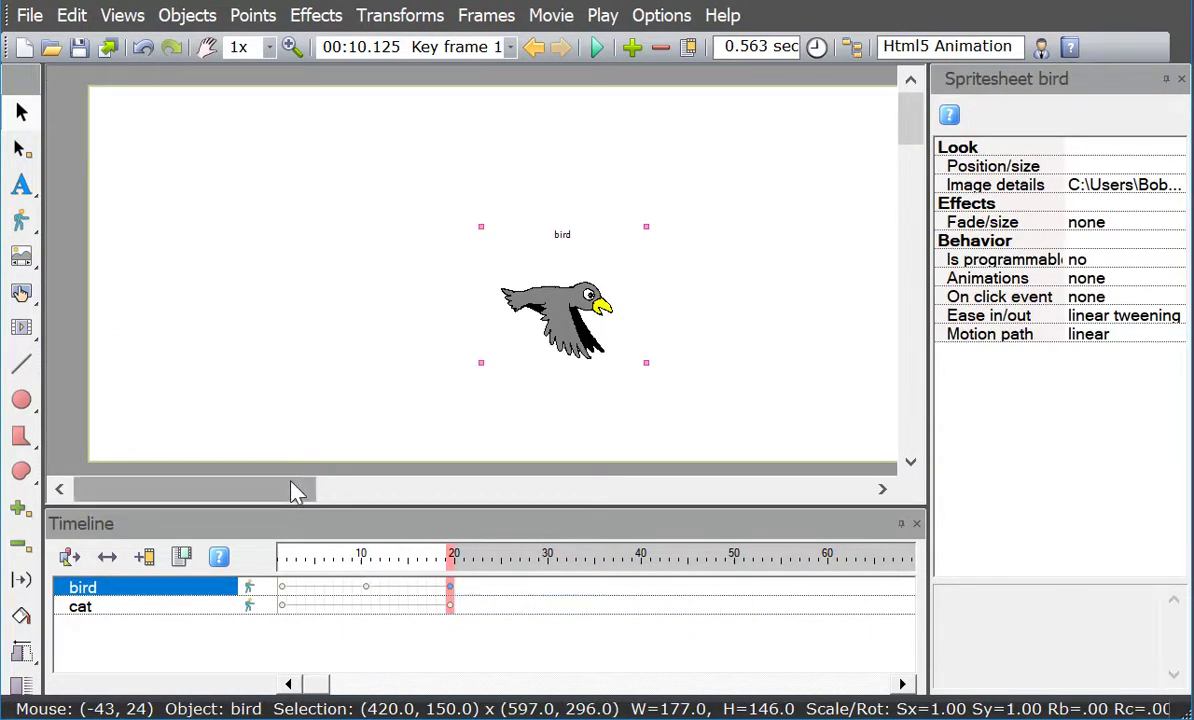
drag(306, 490, 386, 488)
drag(300, 296, 865, 122)
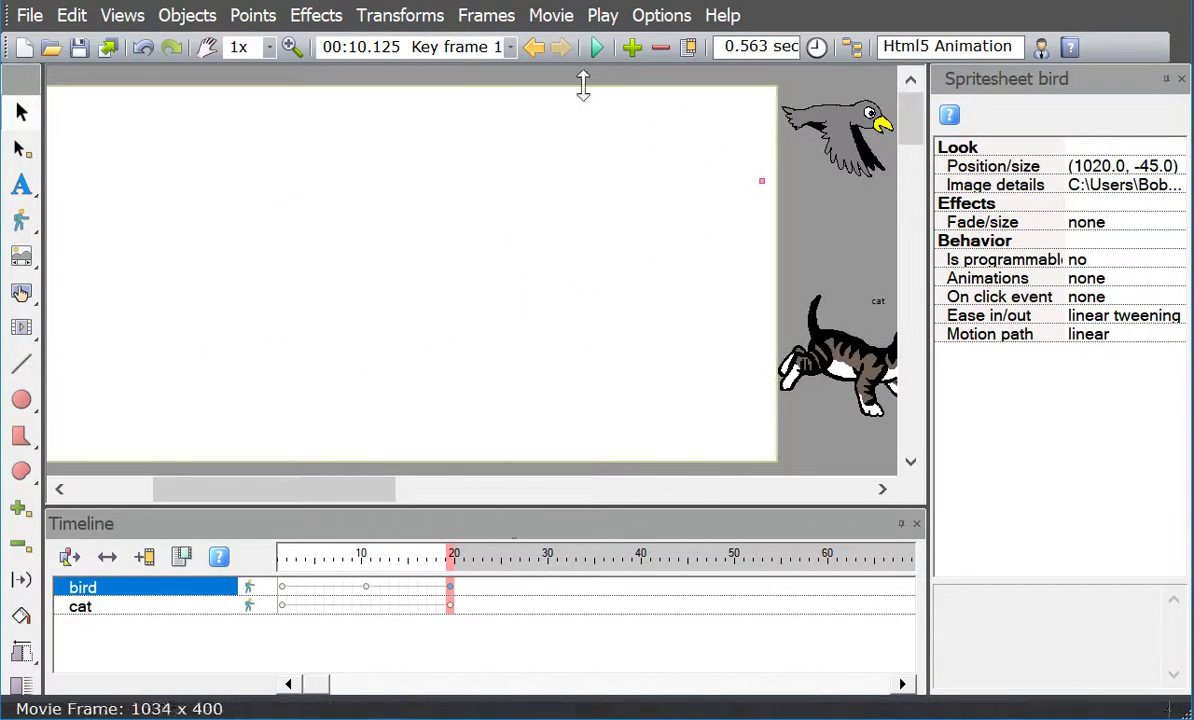
Preview the movie and move the bird at its middle key frame, frame 10, to about (401, 106).
click(596, 47)
click(560, 75)
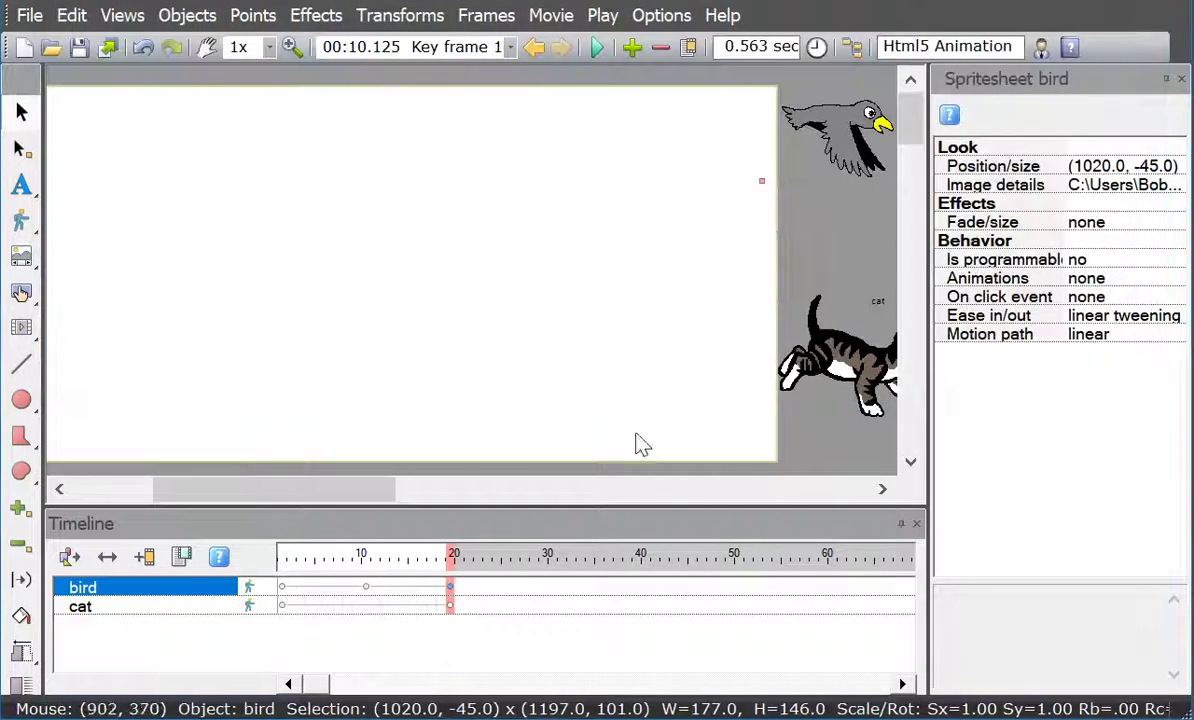
click(366, 592)
drag(303, 325, 266, 276)
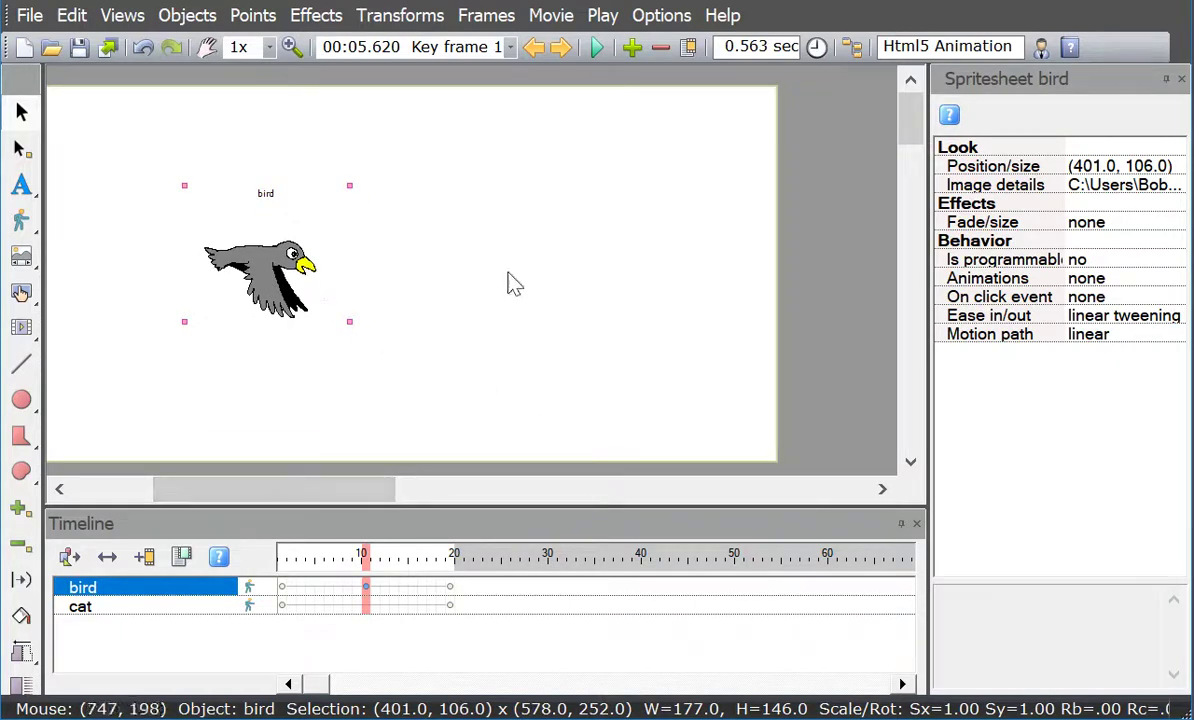
Define a sprite animation sequence for the bird named "fly" with ending frame 2 and speed ratio .5.
click(1072, 280)
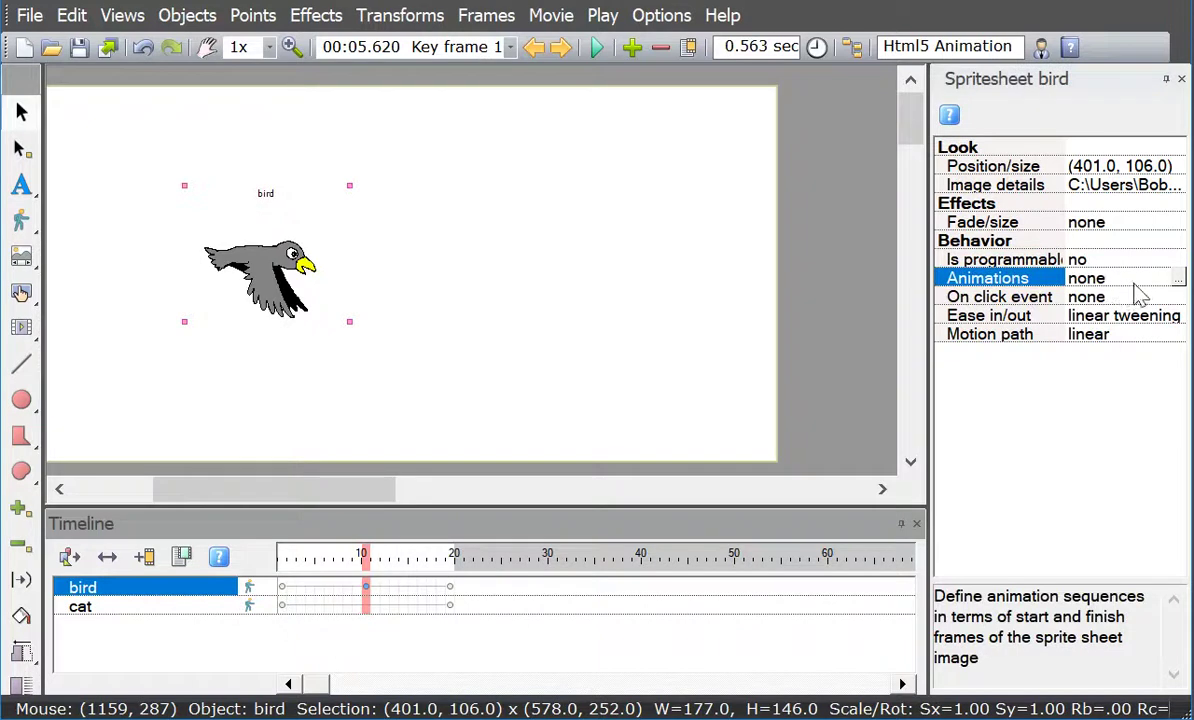
click(1180, 280)
click(418, 303)
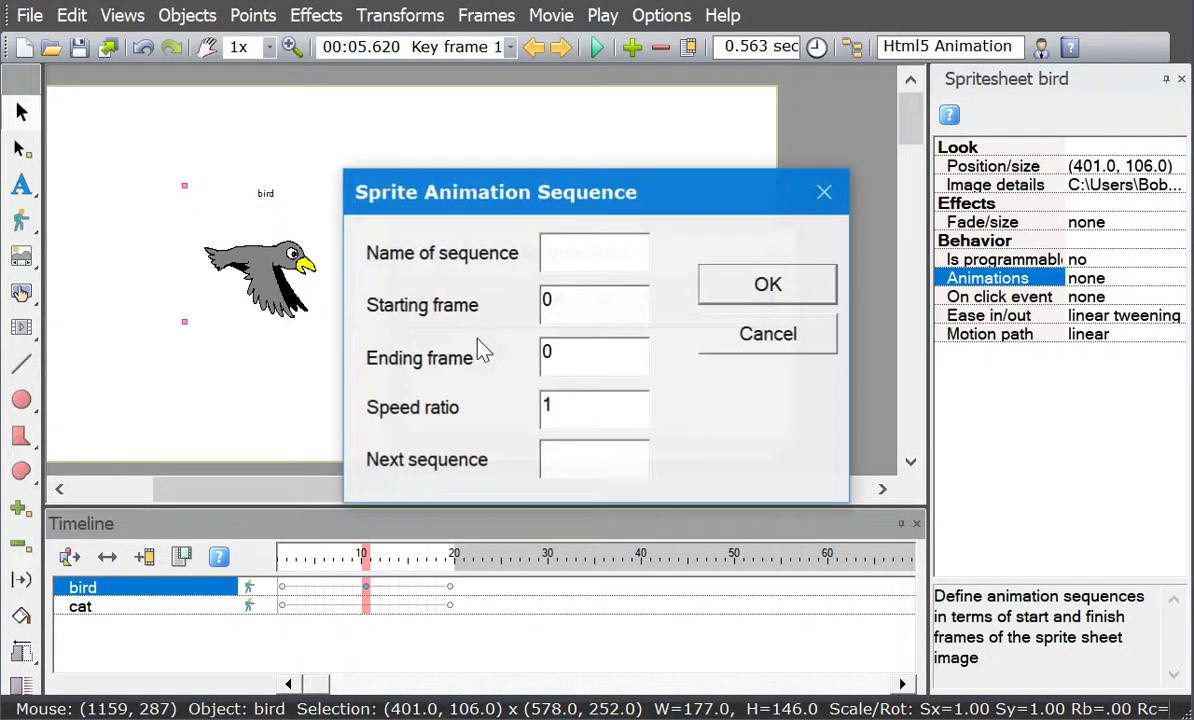
text(fly)
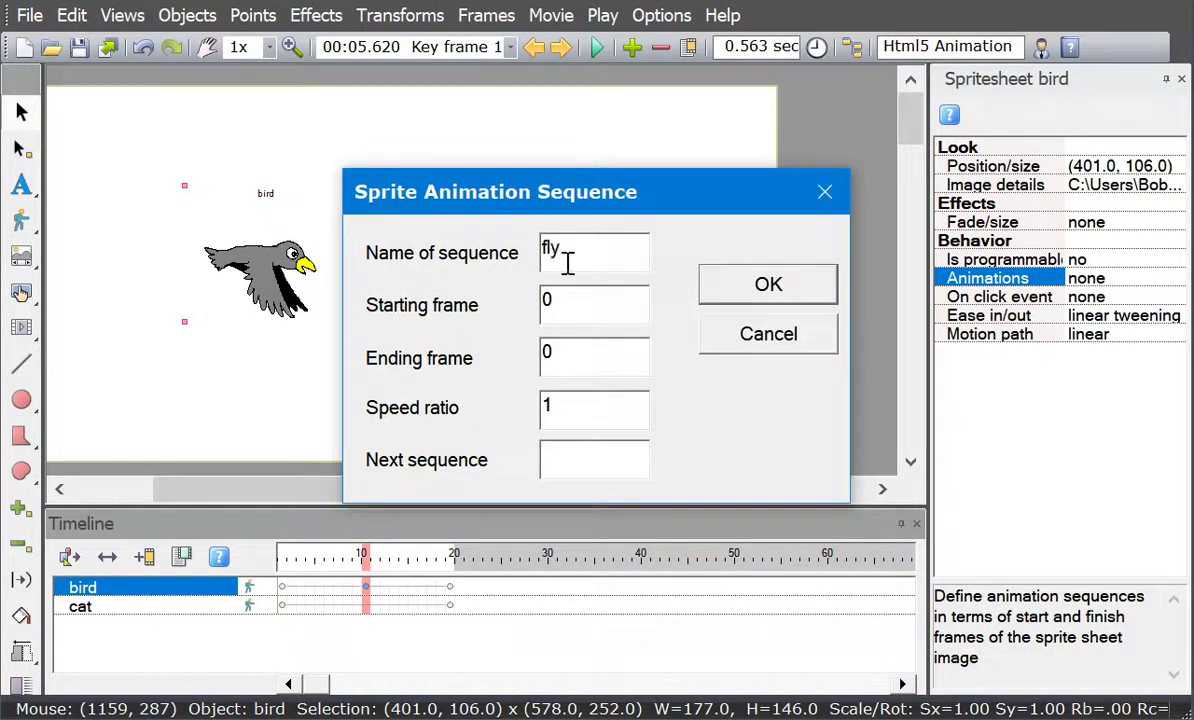
double_click(547, 356)
text(2)
key(Tab)
text(.5)
click(768, 287)
click(777, 256)
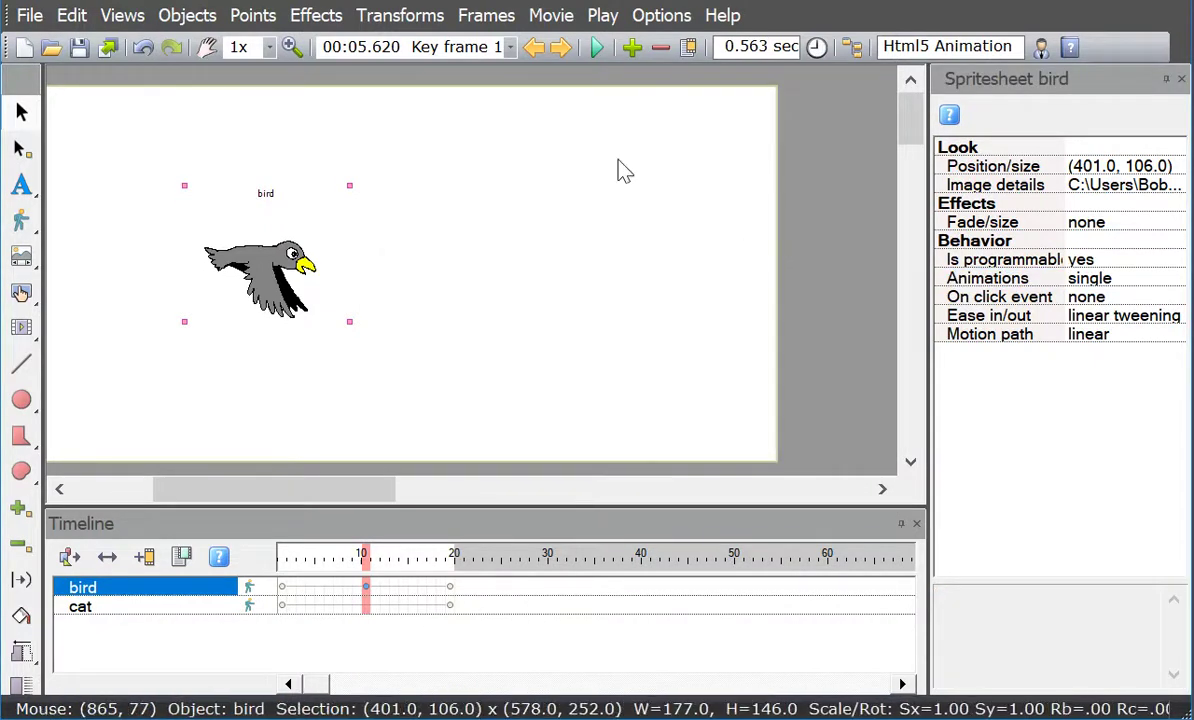
Play the movie to check the bird's wing animation and close the preview.
click(598, 48)
click(540, 81)
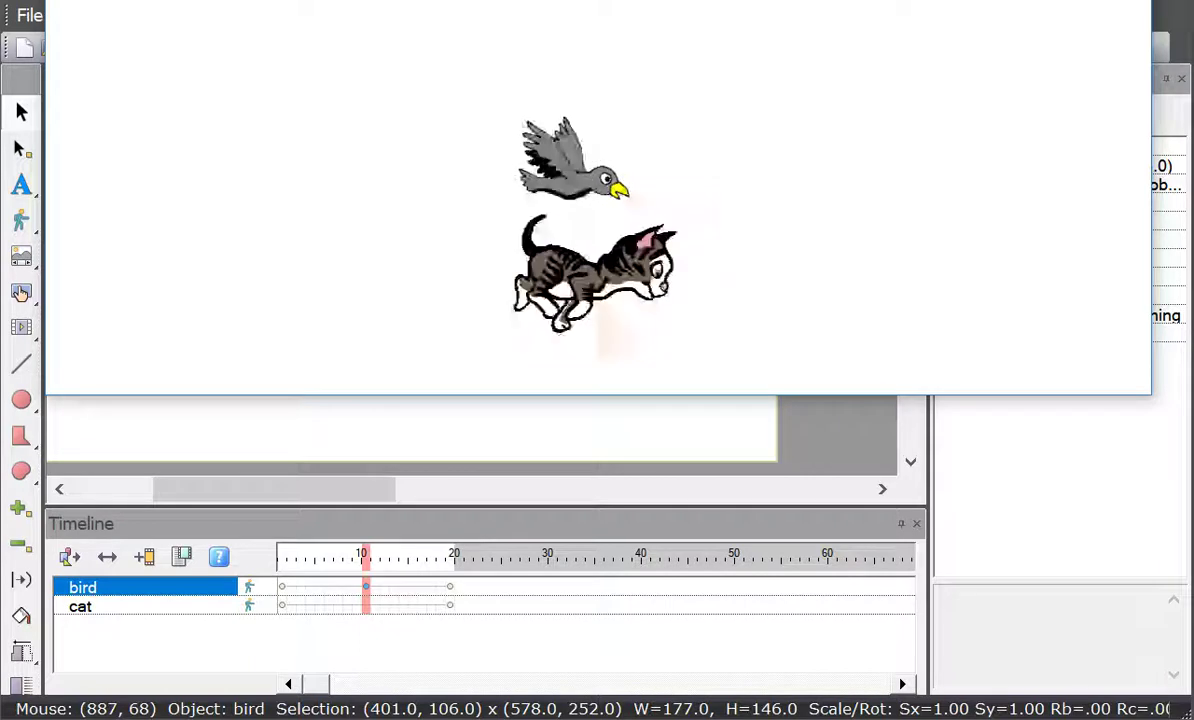
key(Escape)
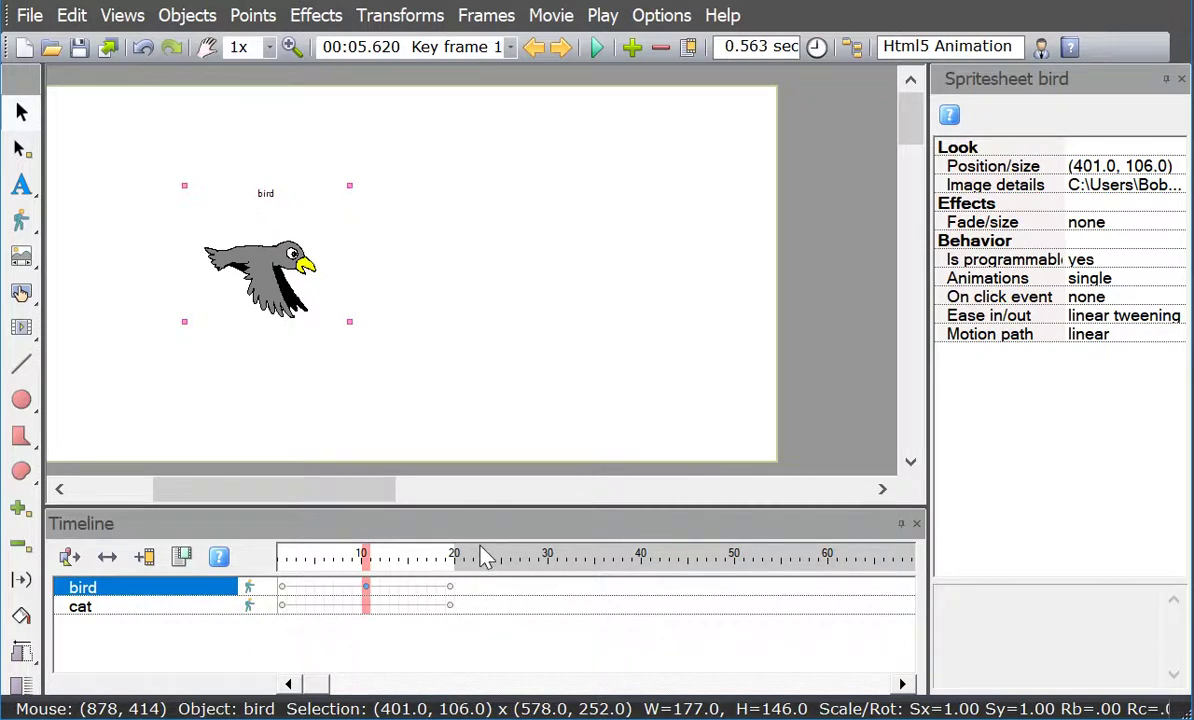
Add 1 frame to the end of the movie's timeline.
click(173, 562)
click(168, 565)
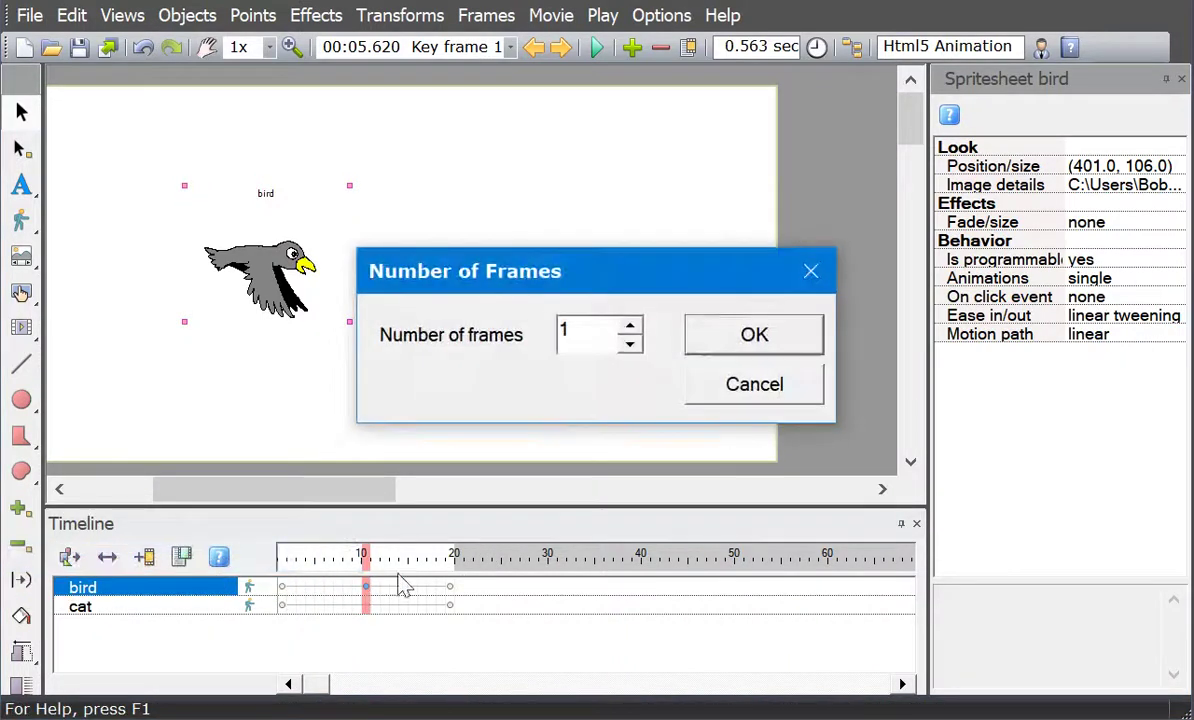
click(726, 350)
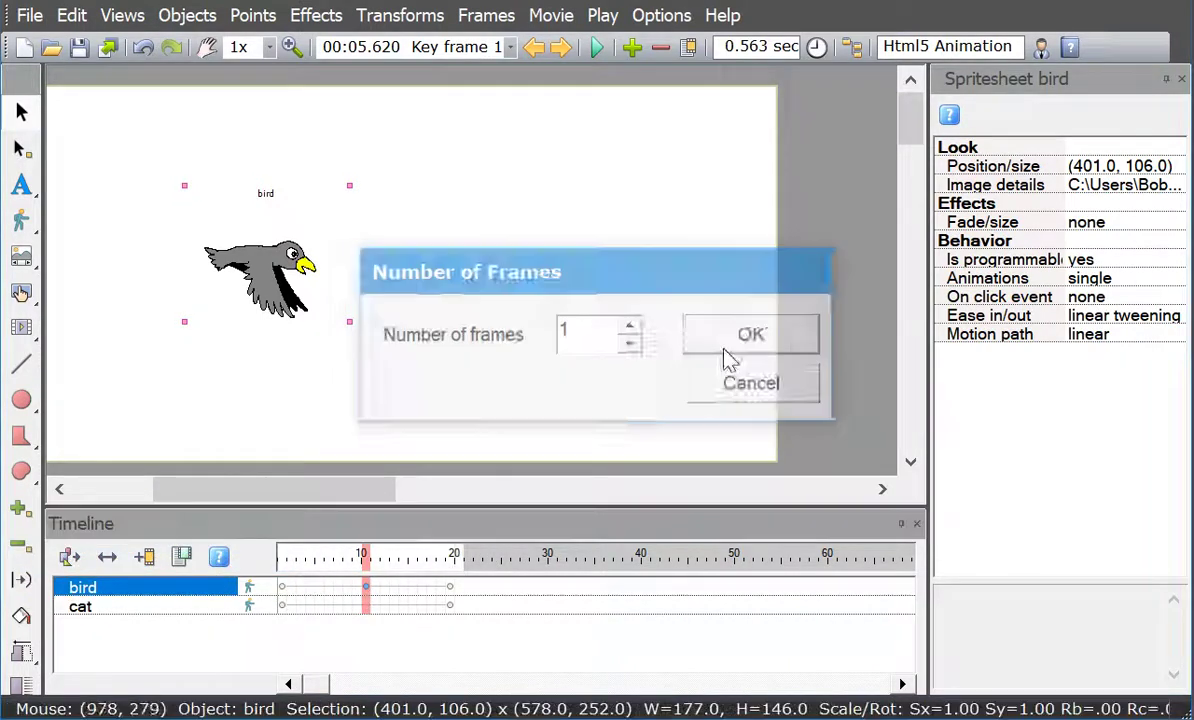
Start a new sprite sheet at frame 20 with cat-221-154-8.png as its image and check the file name's dimensions.
click(462, 594)
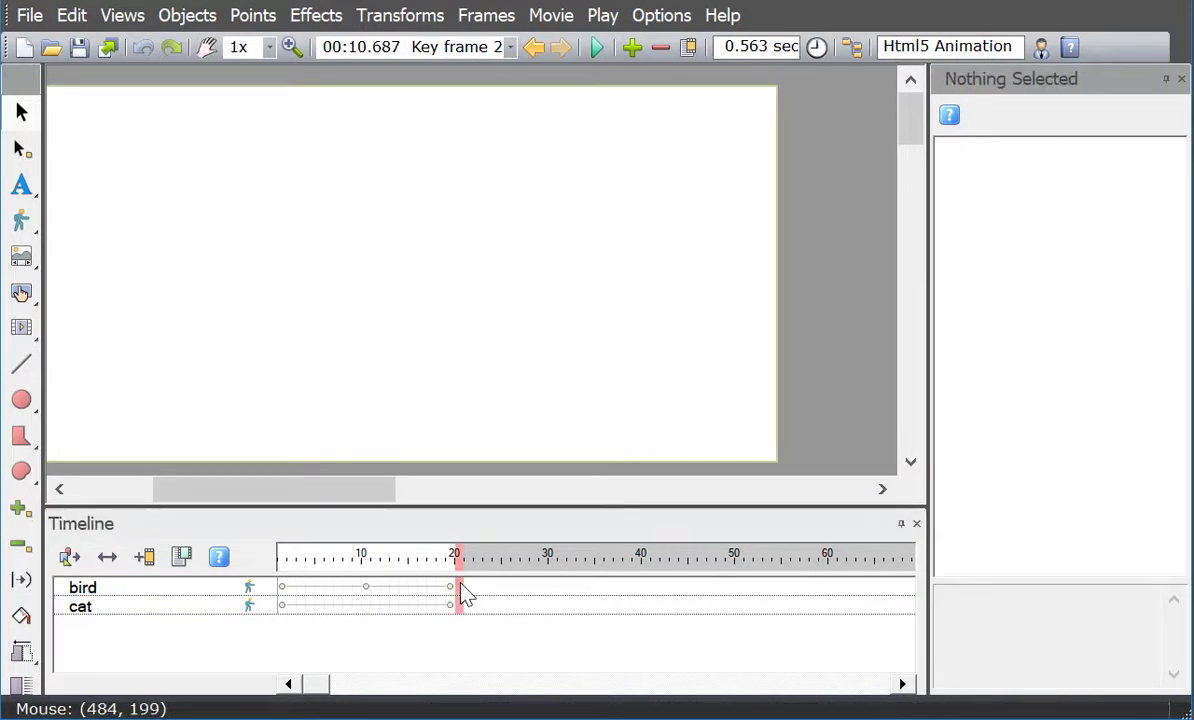
click(27, 231)
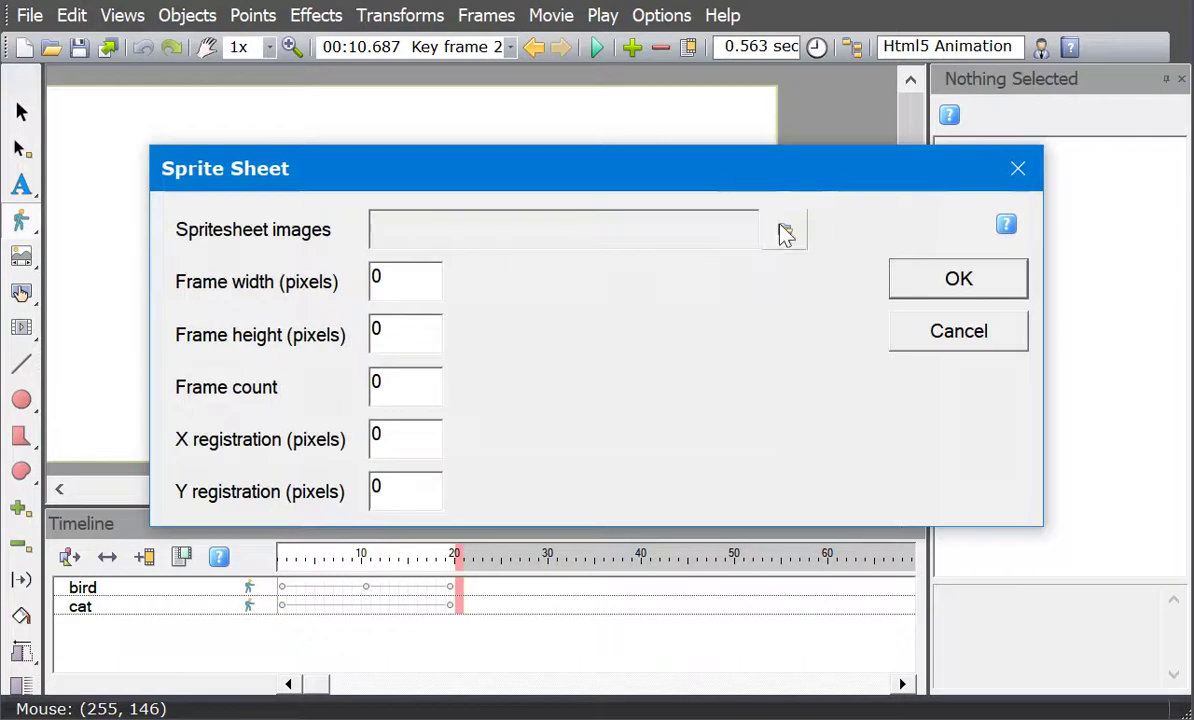
click(785, 231)
click(602, 133)
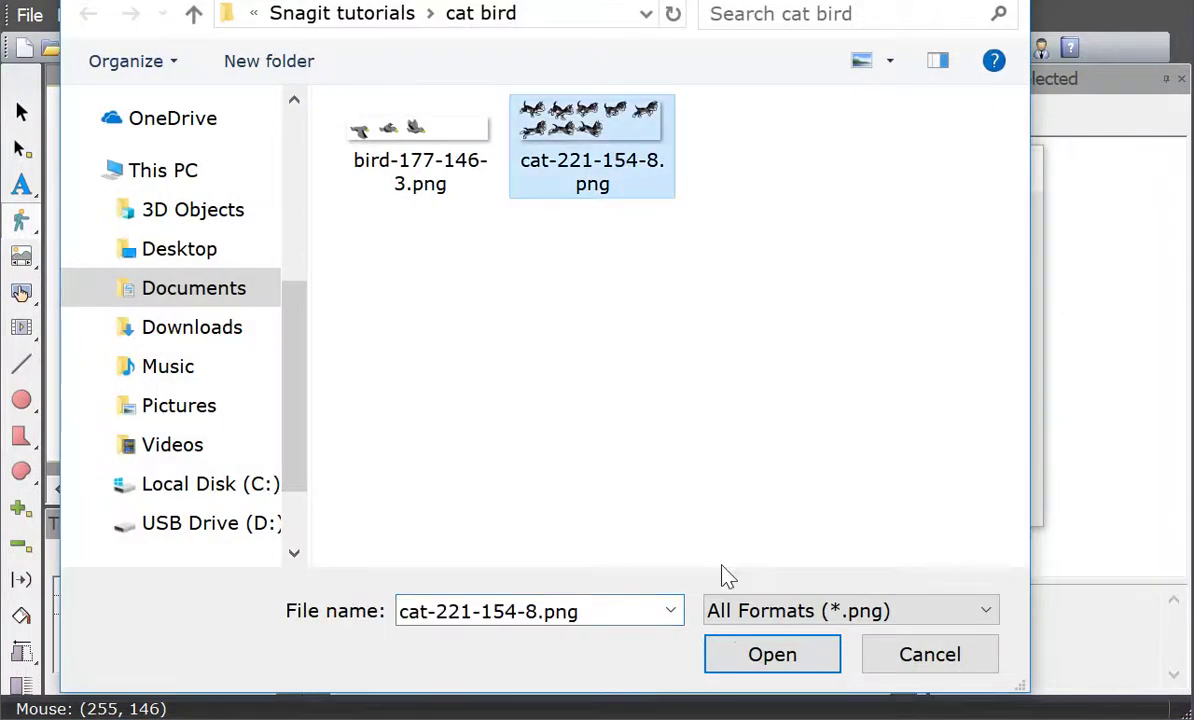
click(770, 655)
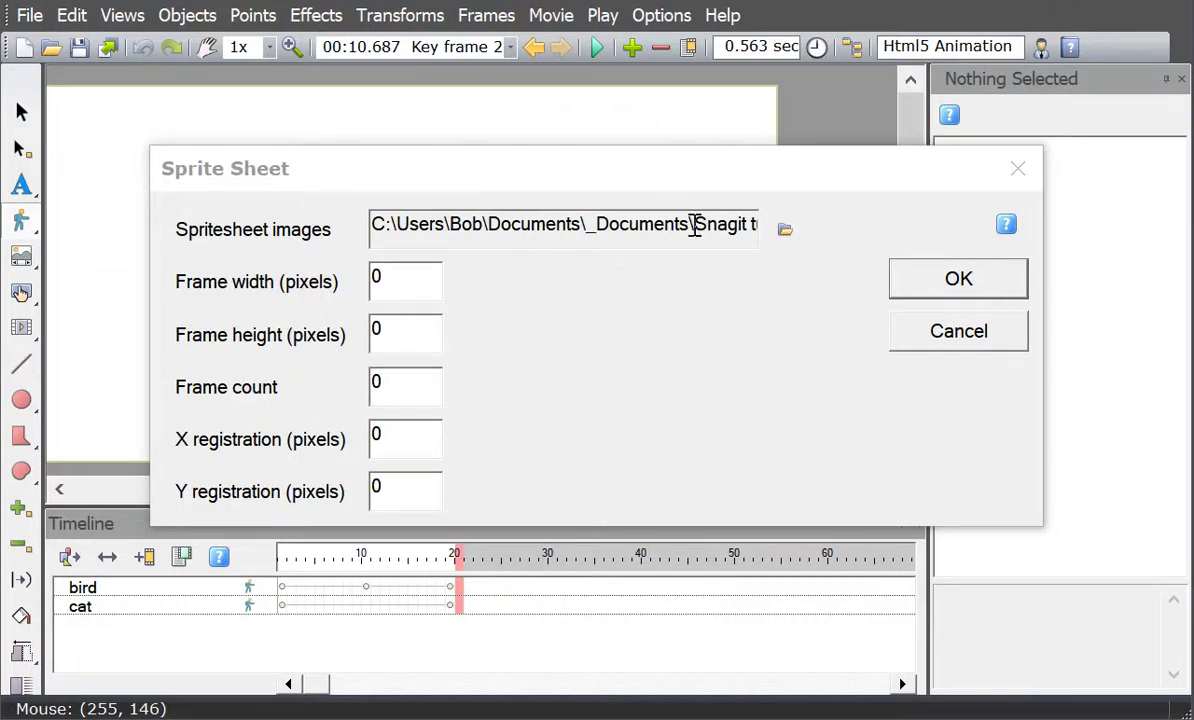
key(Right)
key(Right)
key(Right)
key(Right)
key(Right)
key(Right)
key(Right)
key(Right)
key(Right)
key(Right)
key(Right)
key(Right)
key(Right)
key(Right)
key(Right)
key(Right)
key(Right)
key(Right)
key(Right)
key(Right)
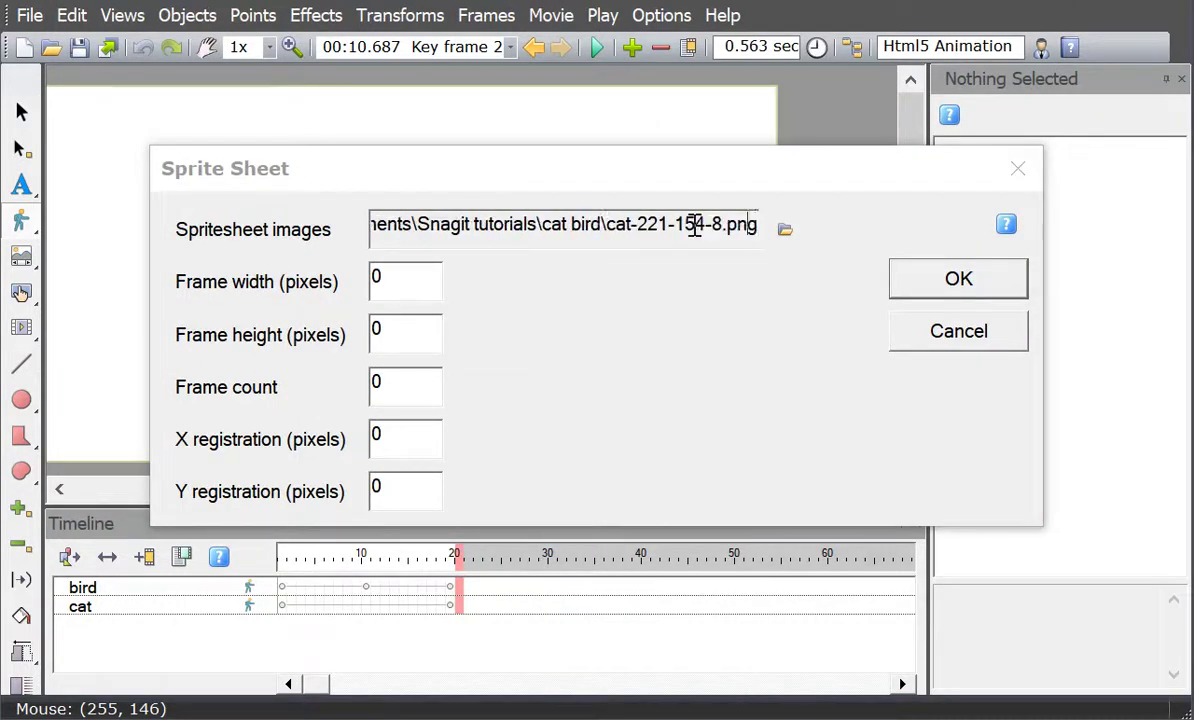
Set the sprite sheet's frame width to 221, height to 154 and count to 8, and add the sprite to the current frame.
double_click(375, 281)
text(221)
drag(389, 330, 355, 335)
text(154)
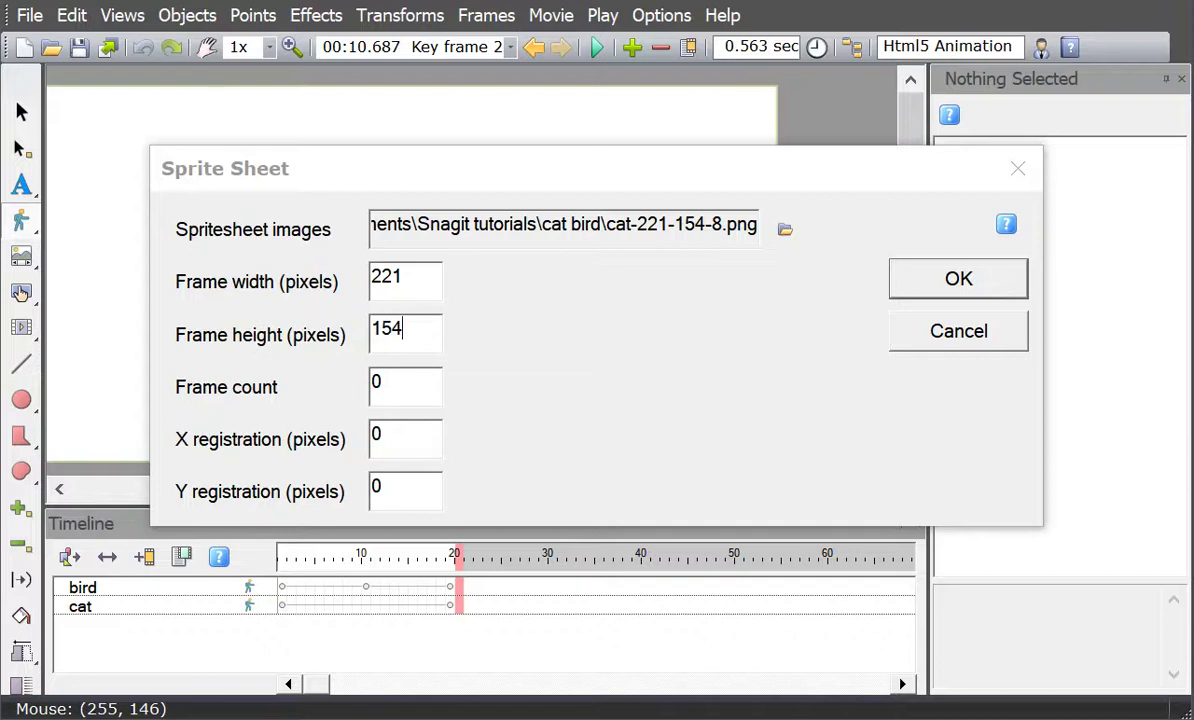
drag(389, 373, 375, 395)
text(8)
click(1012, 289)
click(450, 332)
click(814, 310)
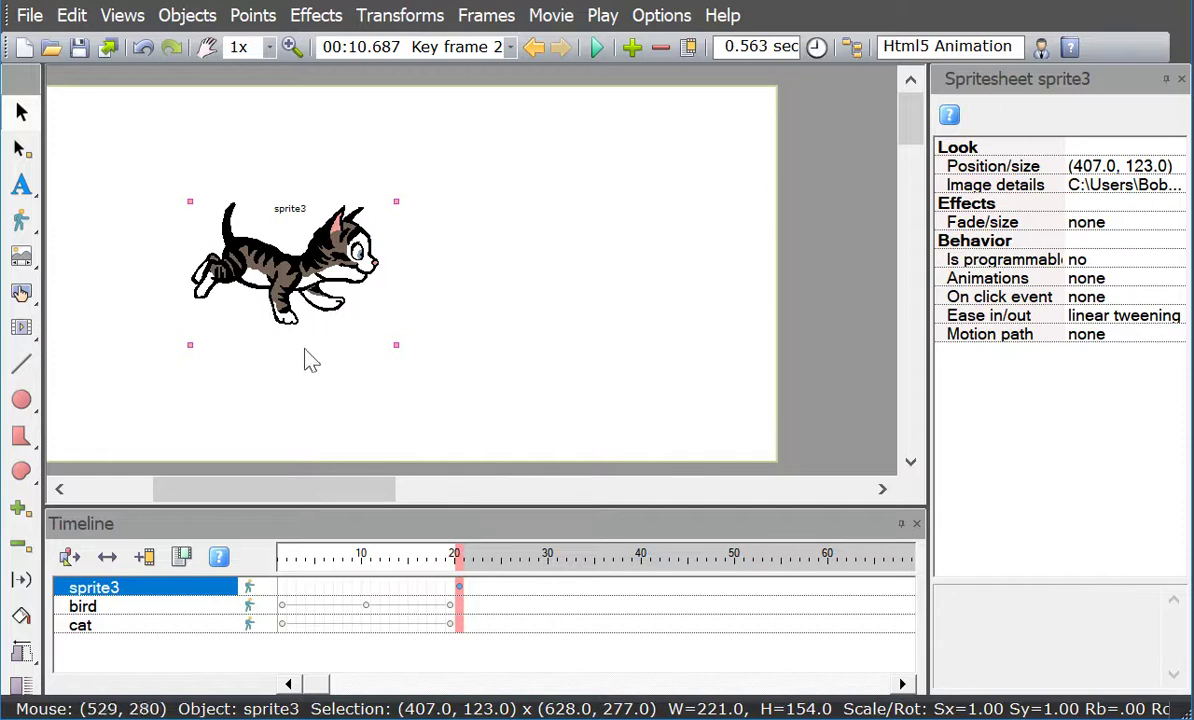
Rename the new cat sprite as "cat_flipped".
right_click(333, 289)
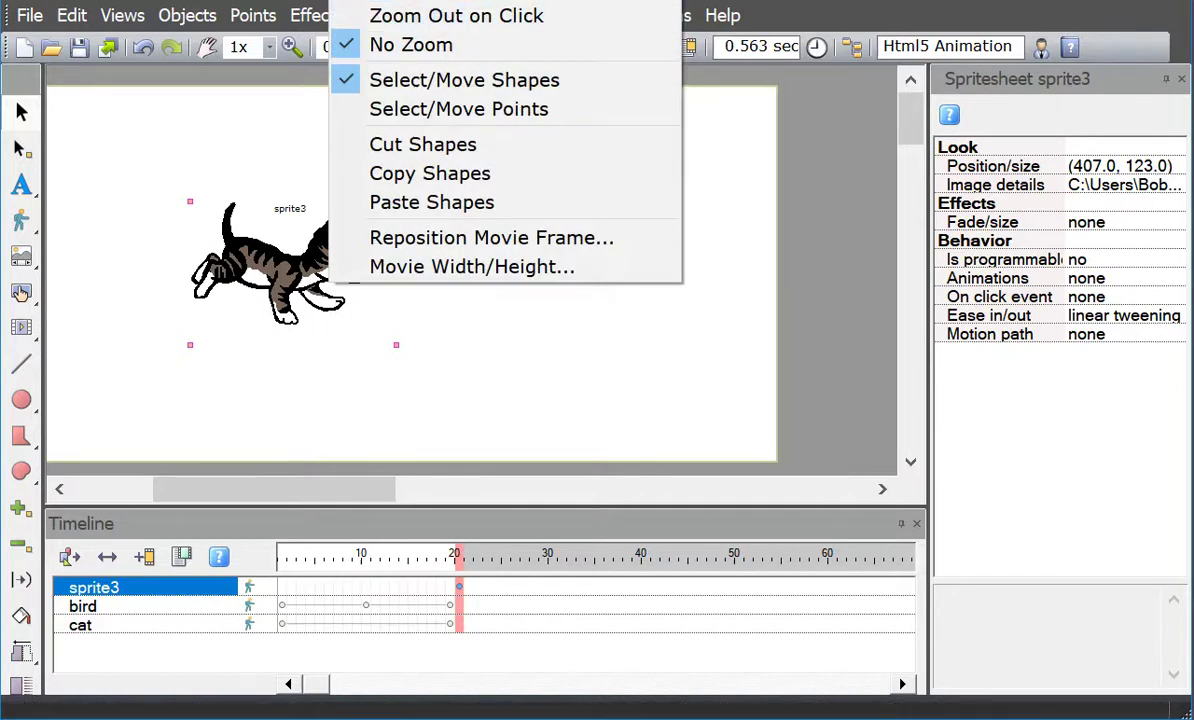
click(20, 292)
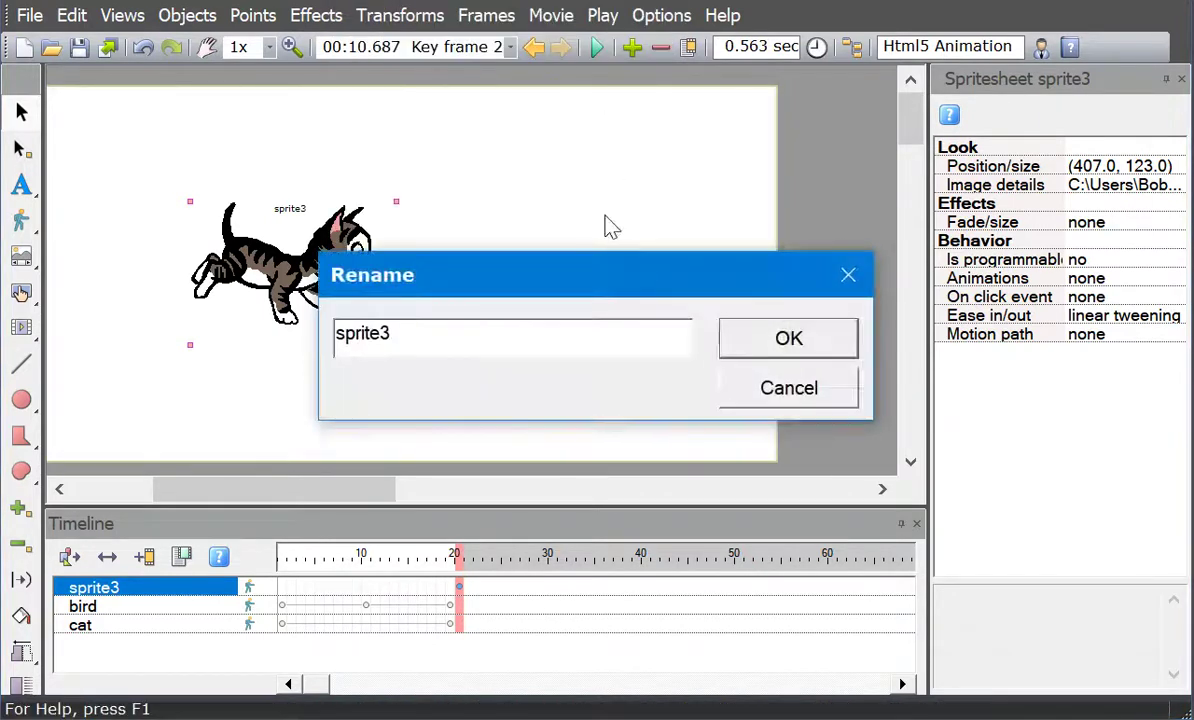
drag(458, 341, 339, 340)
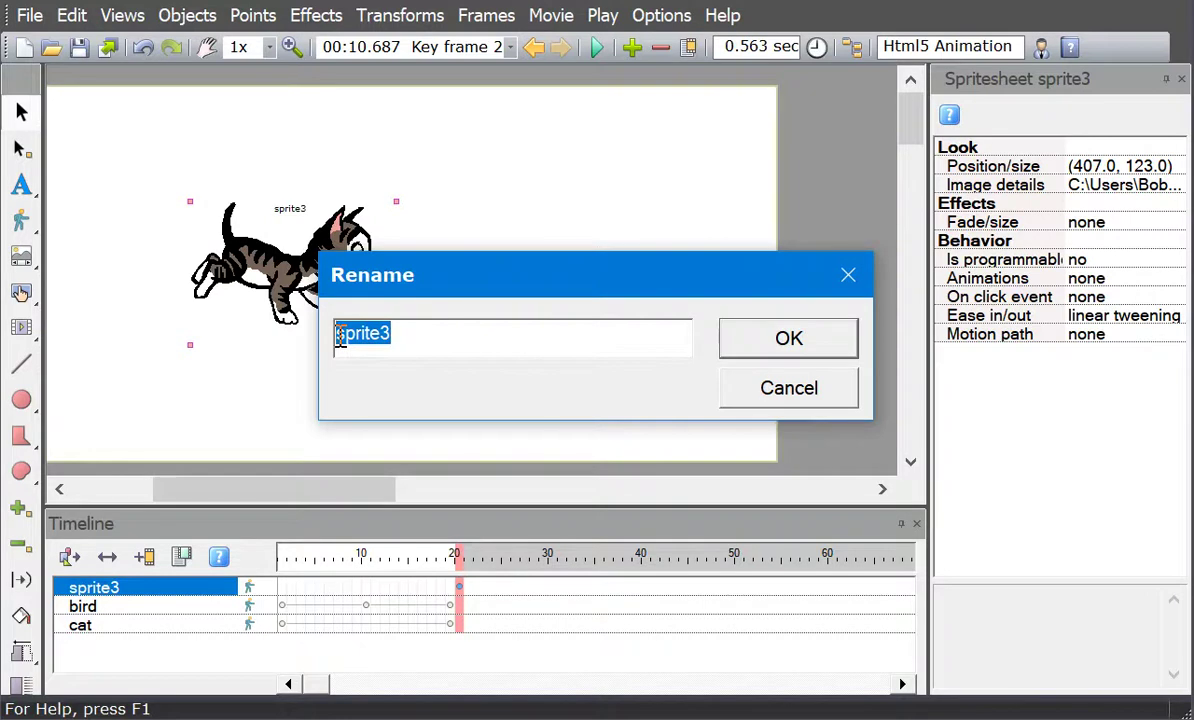
text(cat)
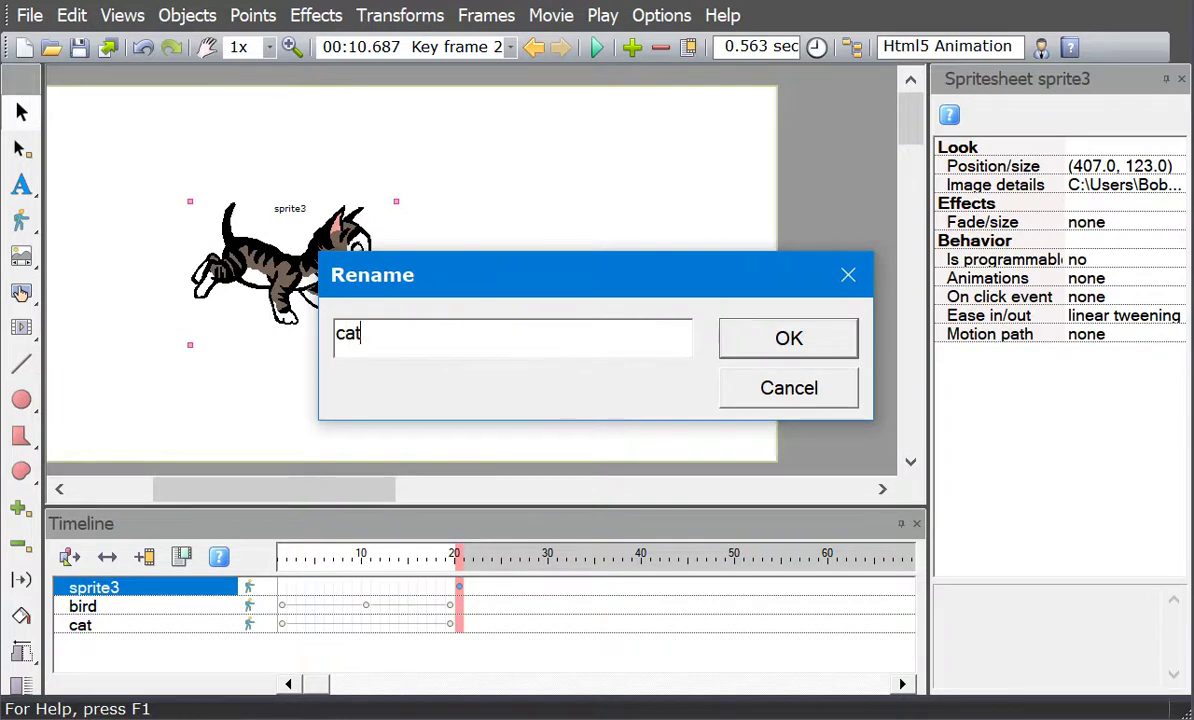
text(_flipped)
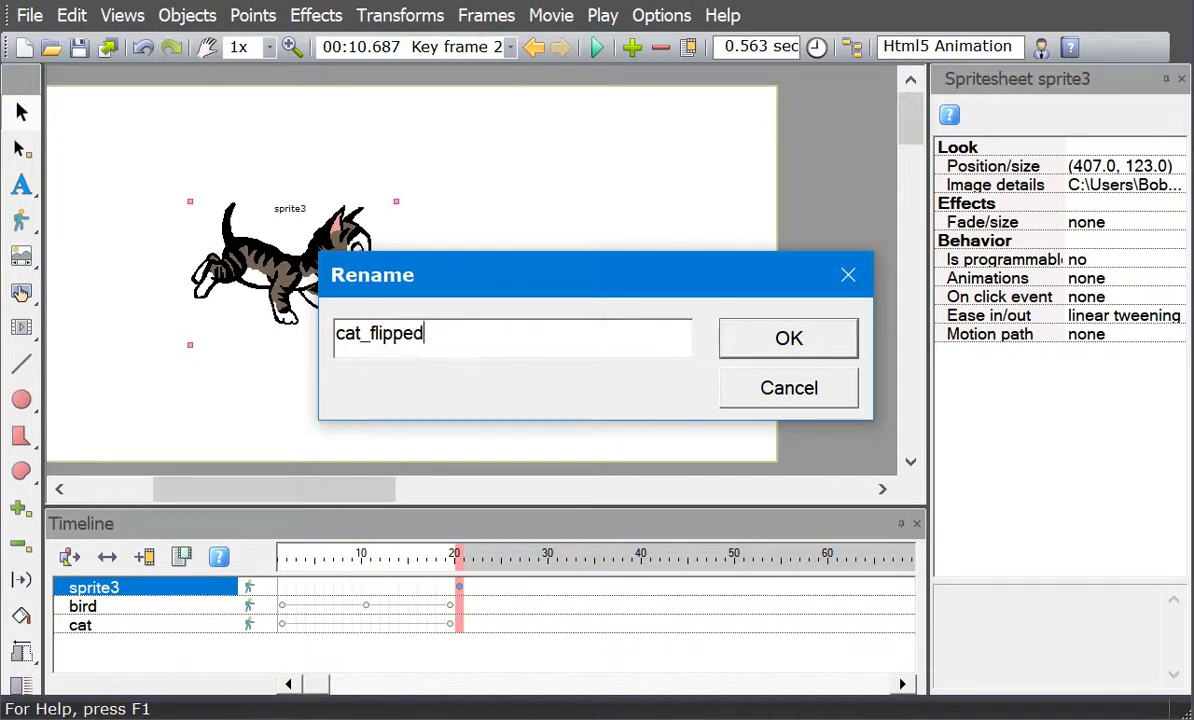
click(834, 342)
Move cat_flipped off-stage past the right edge to about (1027, 225) and flip it horizontally.
drag(340, 274, 920, 370)
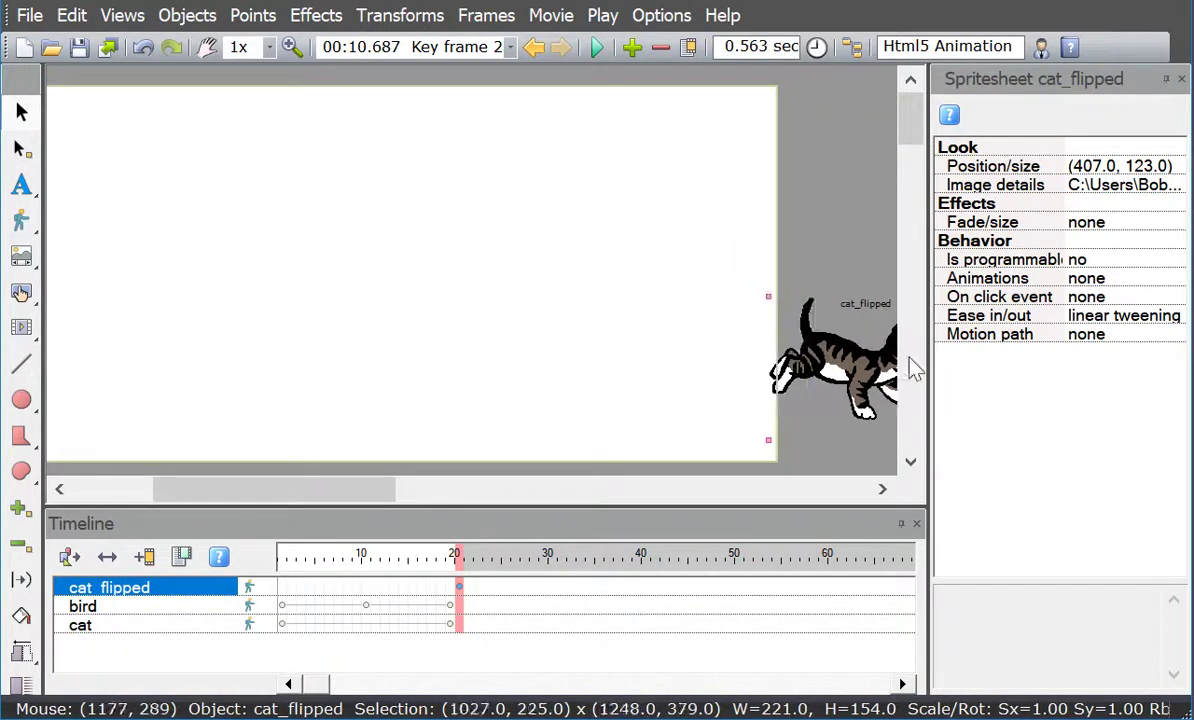
click(432, 18)
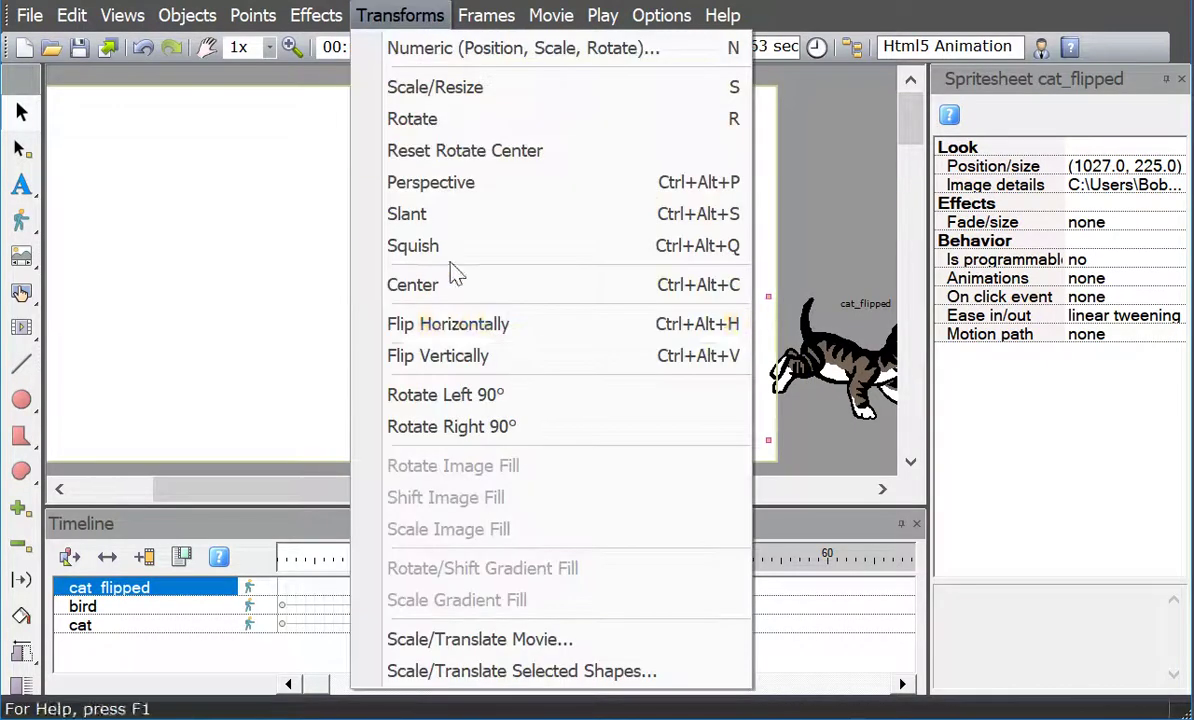
click(485, 330)
drag(384, 500, 410, 503)
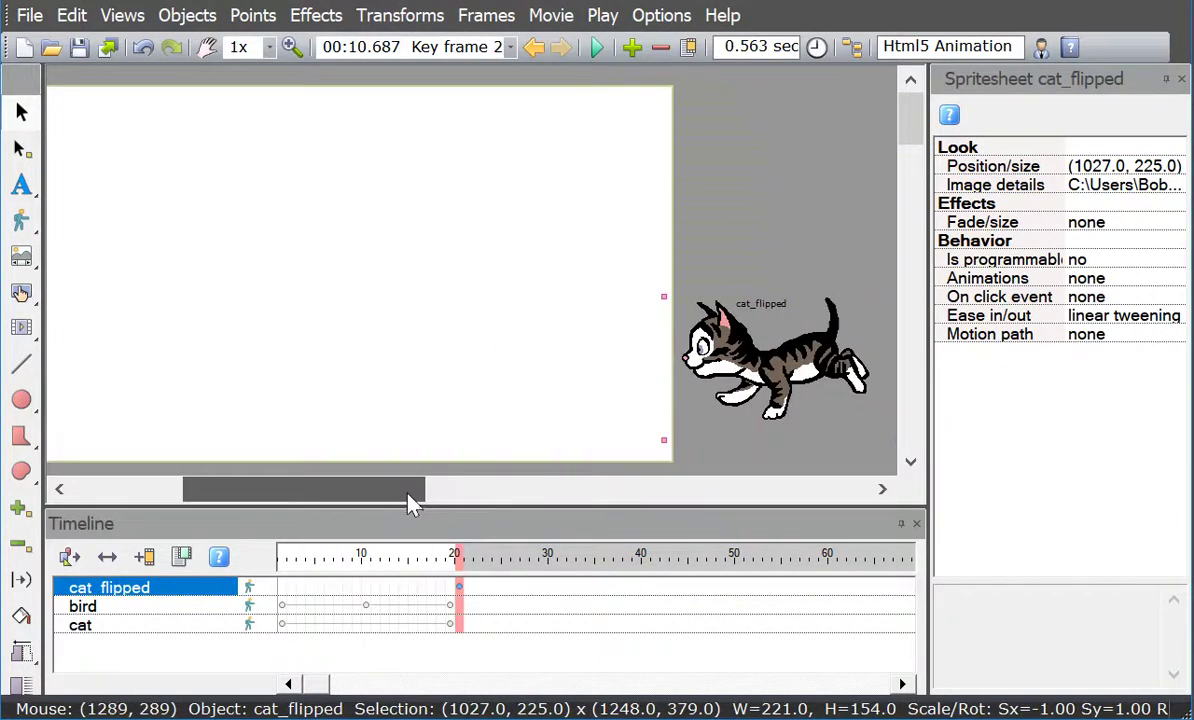
Compare cat_flipped at frame 20 with the original cat's last key frame and nudge it to about (1023, 222).
click(450, 626)
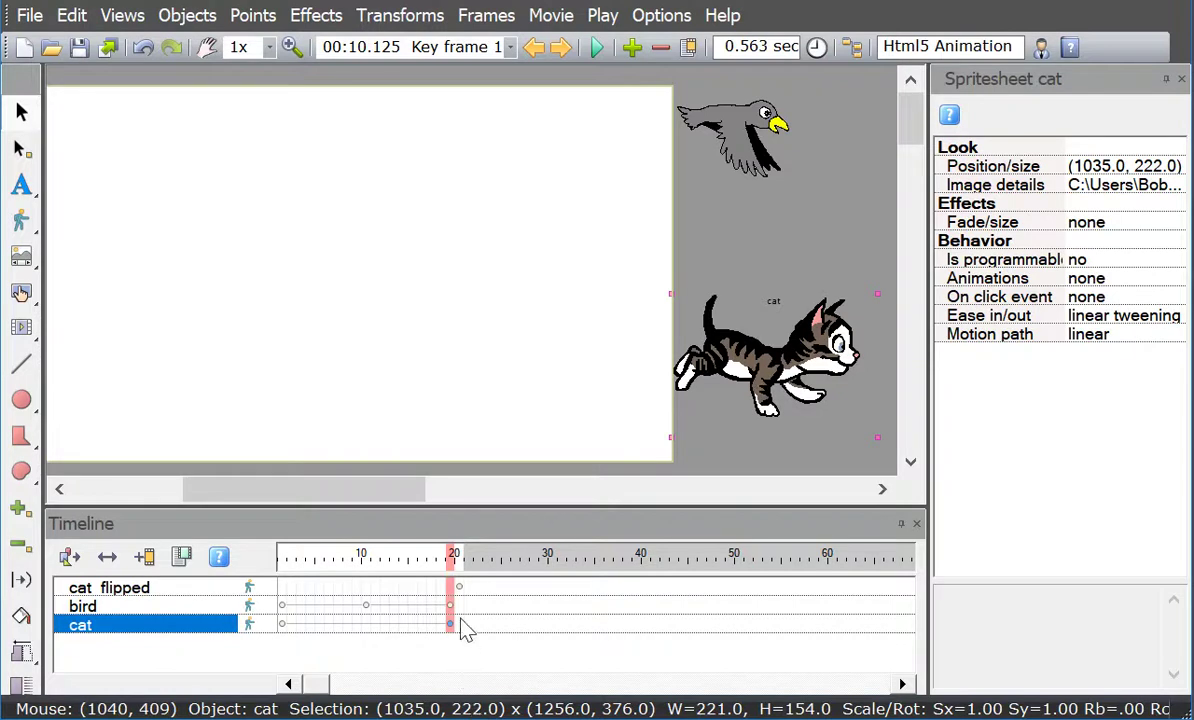
click(459, 588)
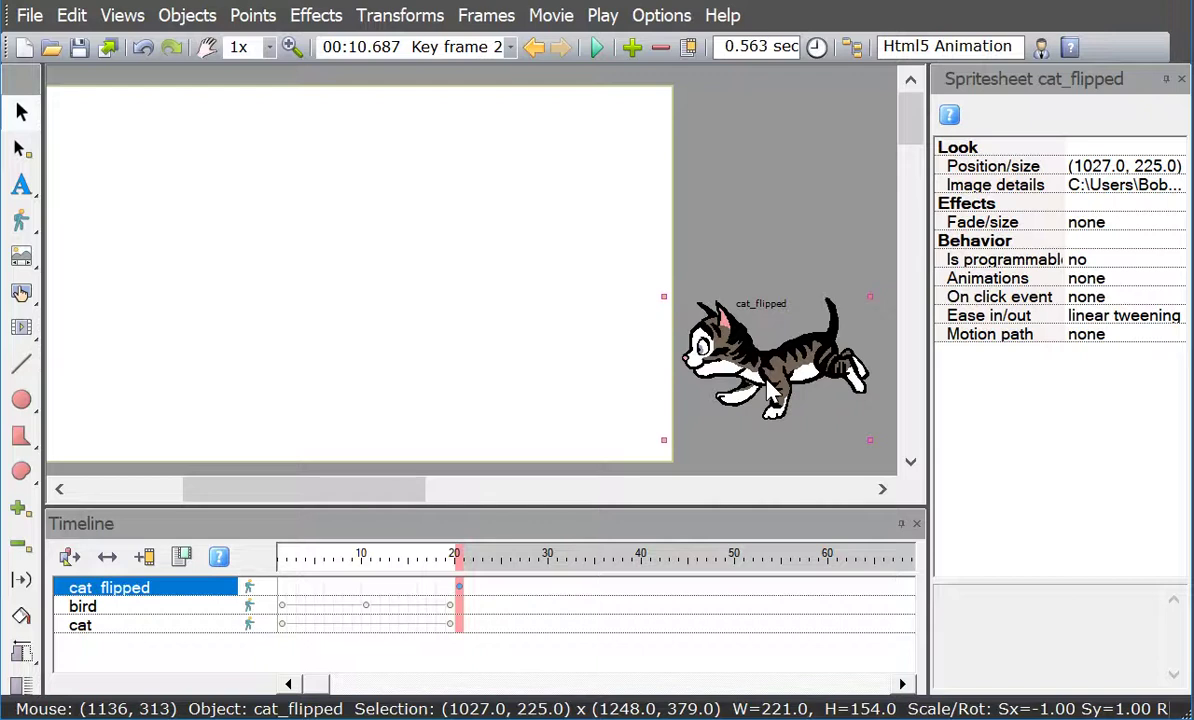
key(Down)
key(Up)
key(Up)
key(Up)
key(Up)
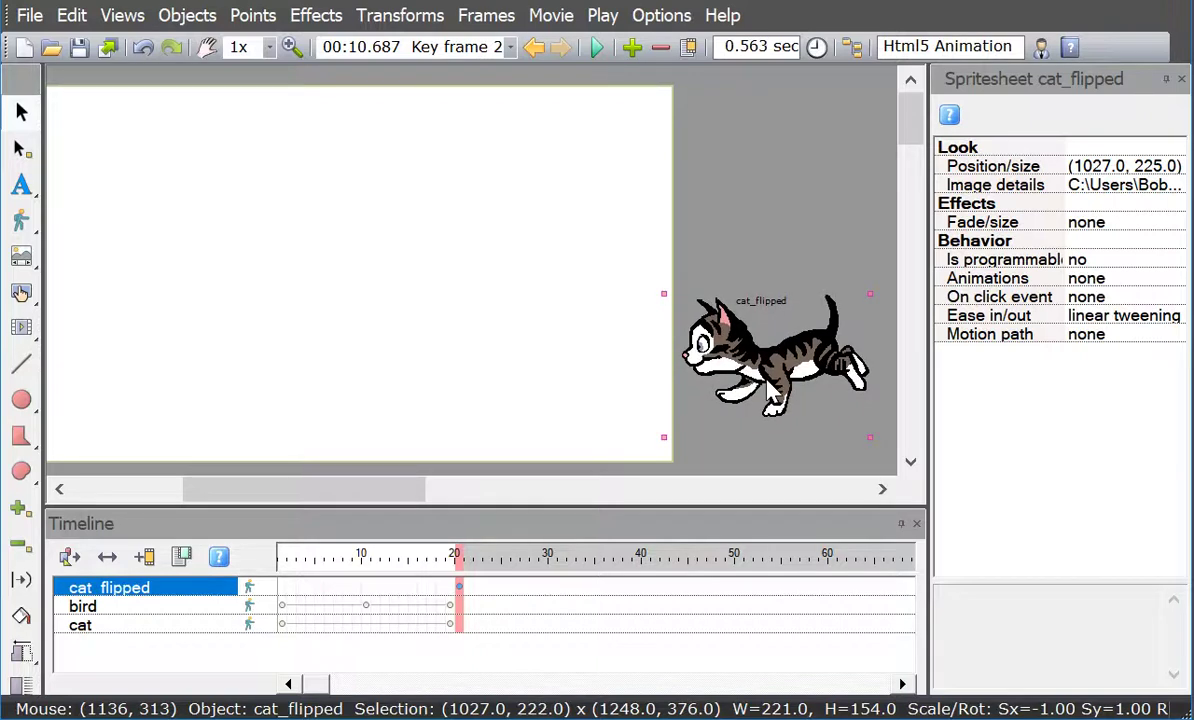
key(Left)
key(Left)
key(Left)
key(Left)
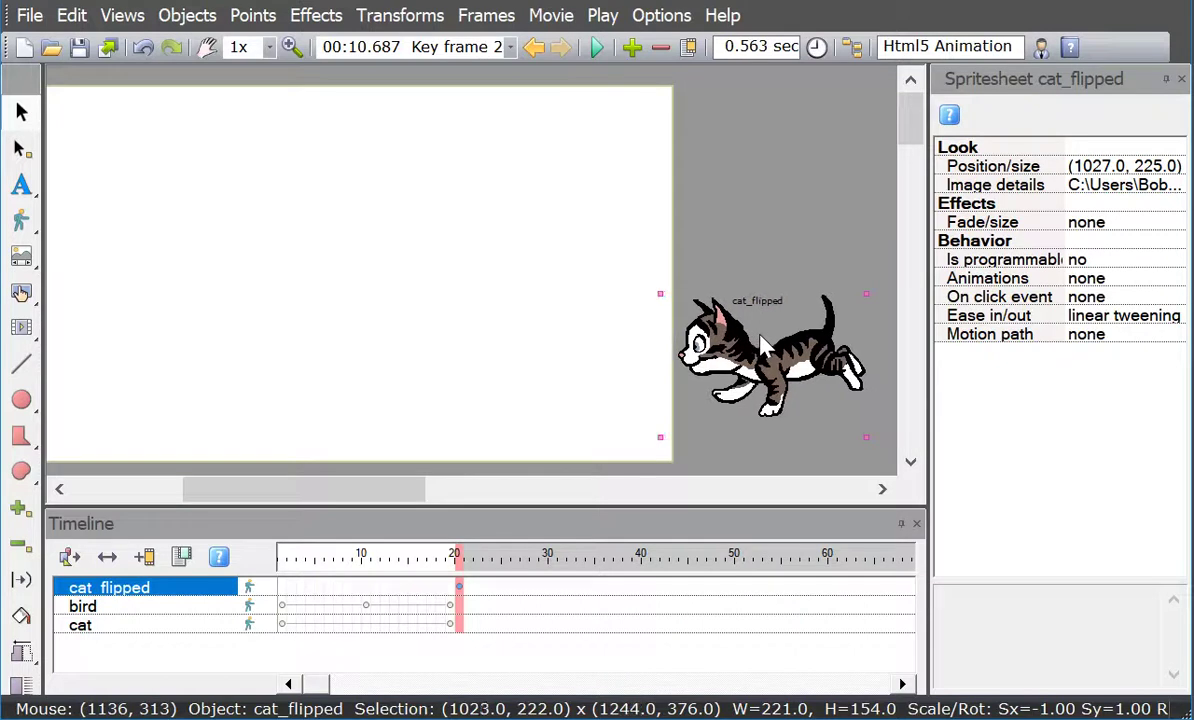
Morph cat_flipped to a key frame at frame 39 and move it off-stage past the left edge to about (-227, 222).
right_click(637, 598)
click(662, 612)
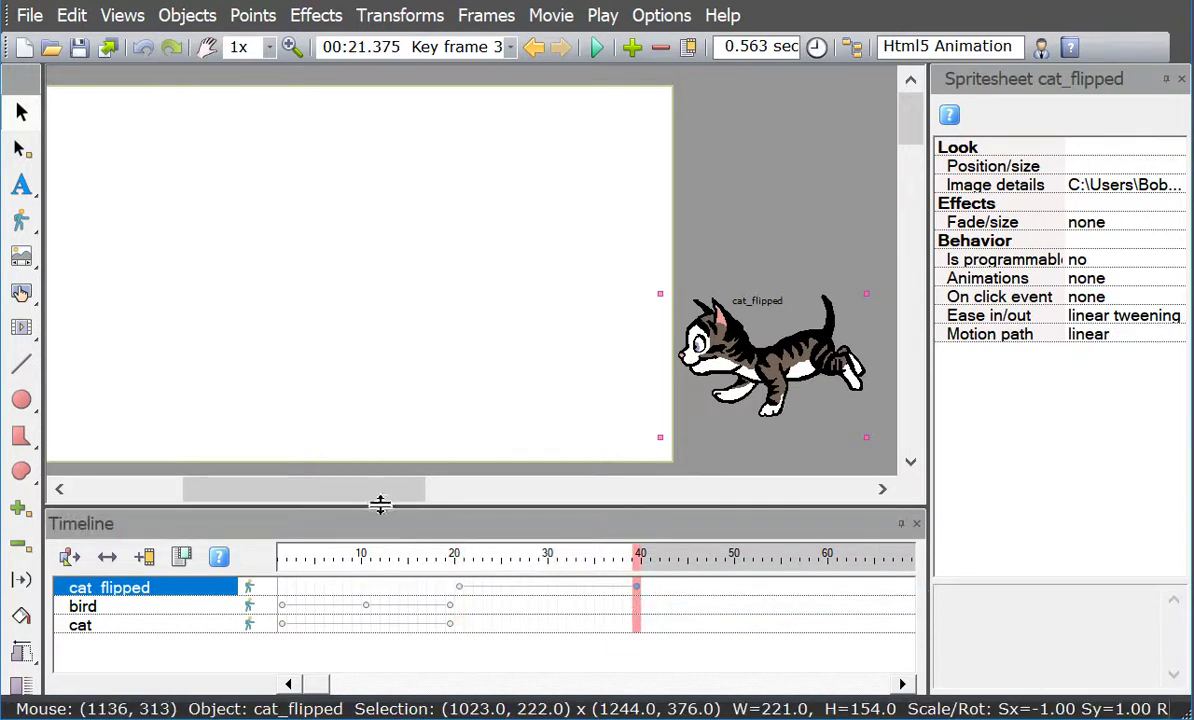
drag(385, 489, 221, 498)
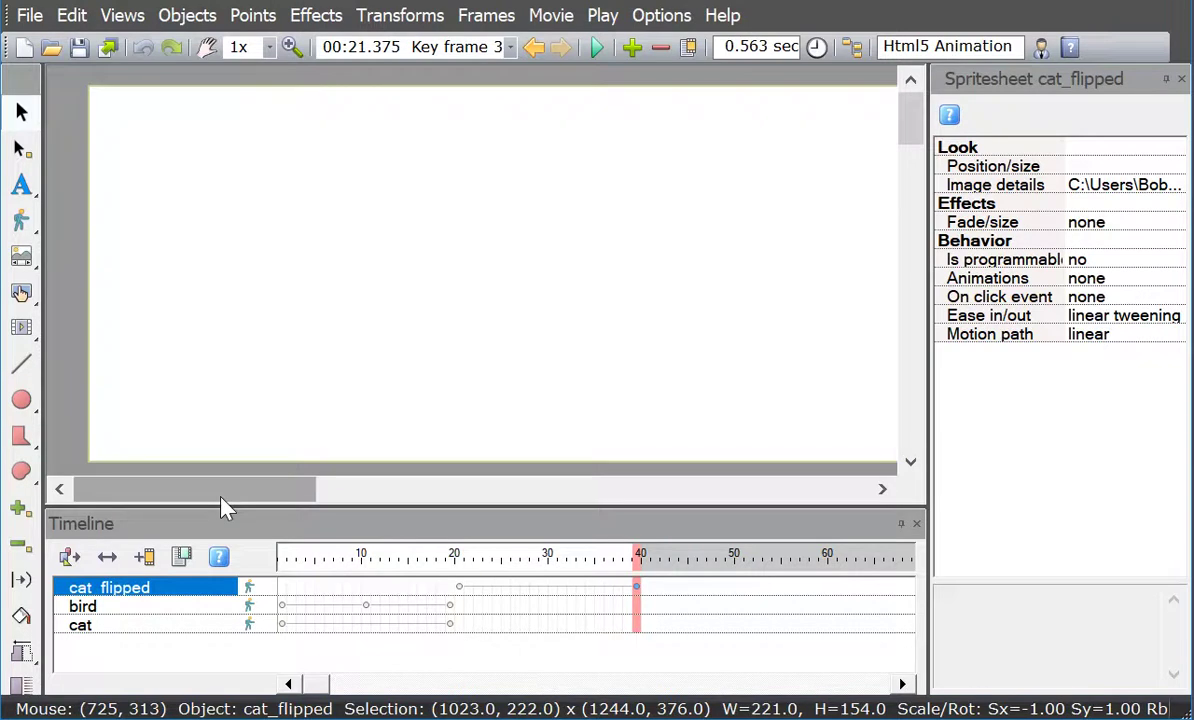
key(Left)
key(Left)
key(Left)
key(Left)
key(Left)
key(Left)
key(Left)
key(Left)
key(Left)
key(Left)
key(Left)
key(Left)
key(Left)
key(Left)
key(Left)
key(Left)
key(Left)
key(Left)
key(Left)
key(Left)
key(Left)
key(Left)
key(Left)
key(Left)
key(Left)
key(Left)
key(Left)
key(Left)
key(Left)
key(Left)
key(Left)
key(Left)
key(Left)
key(Left)
key(Left)
key(Left)
key(Left)
key(Left)
key(Left)
key(Left)
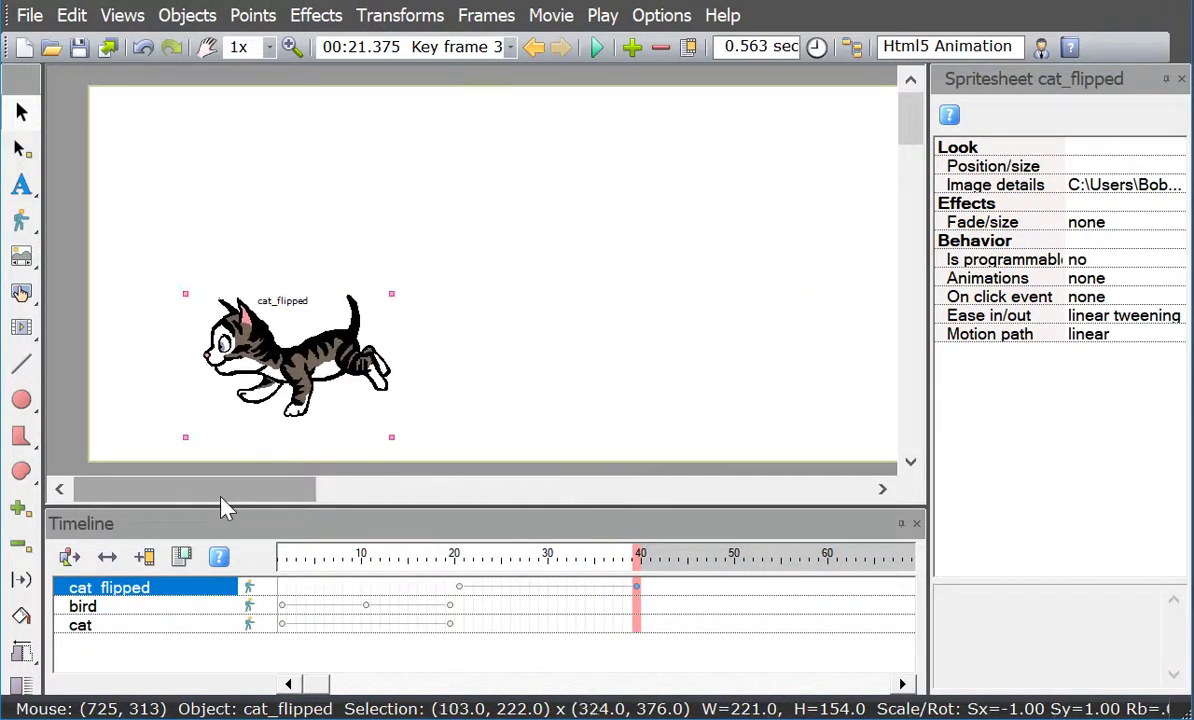
key(Left)
key(Left)
key(Left)
key(Left)
key(Left)
key(Left)
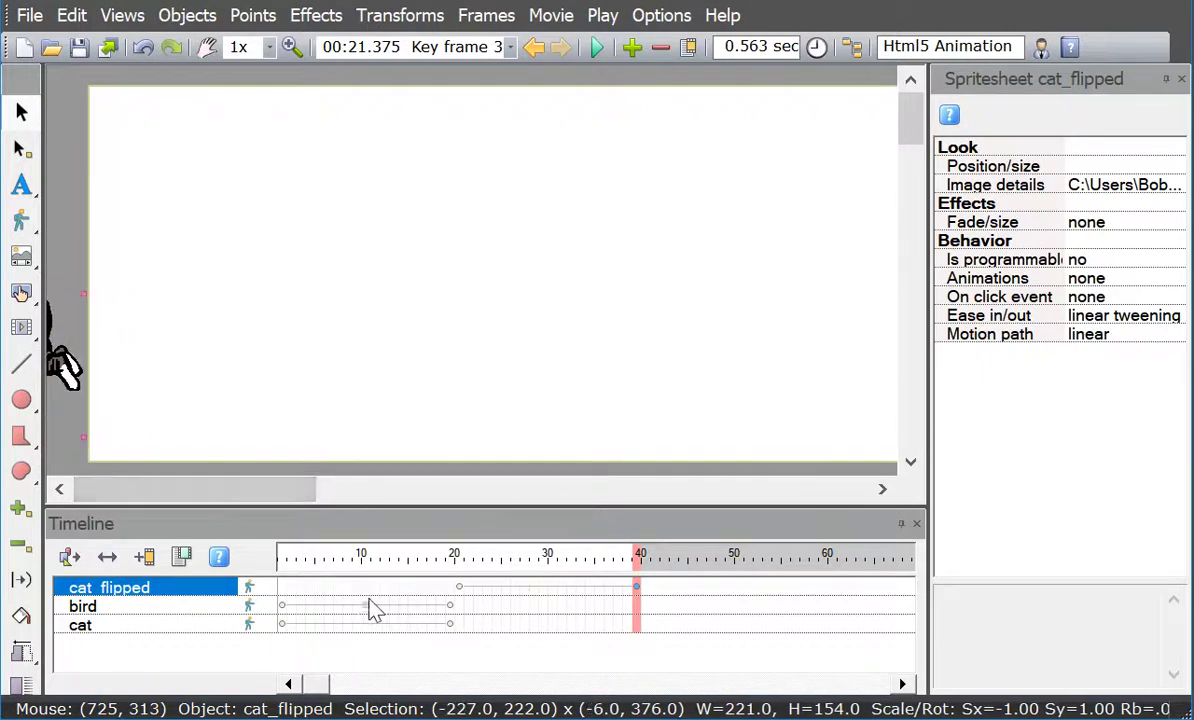
Start a new sprite sheet at frame 20 using the image bird-177-146-3.png and check its full file name.
click(460, 600)
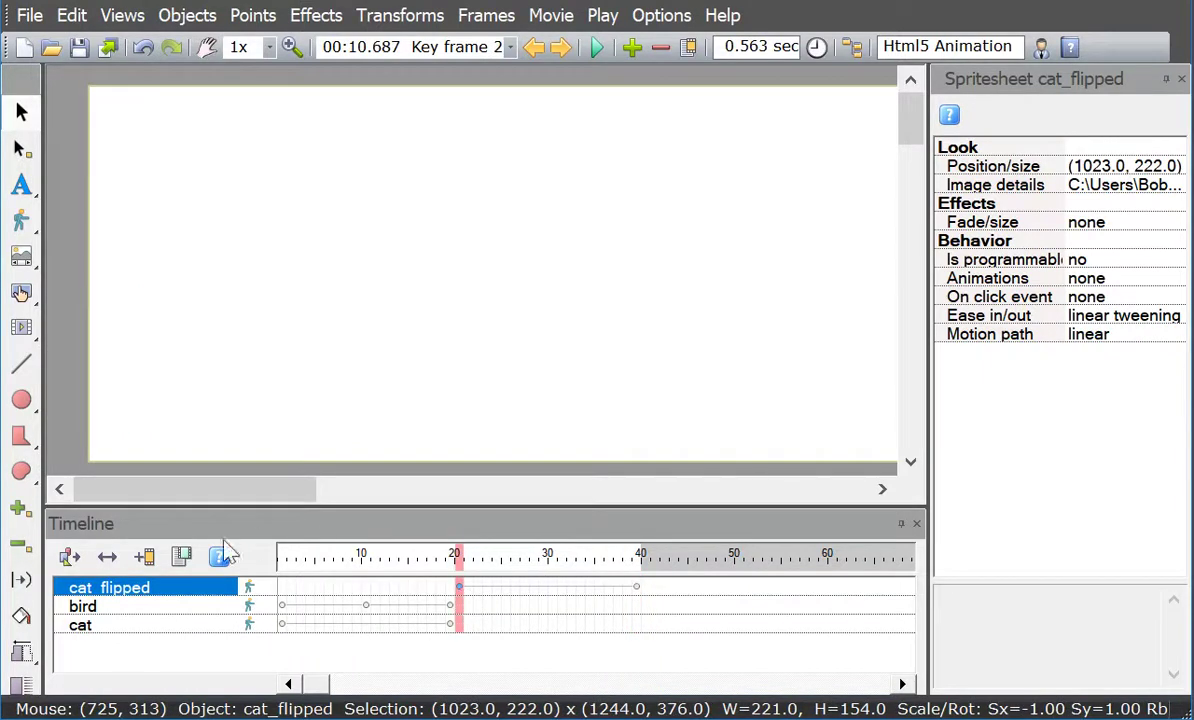
click(21, 219)
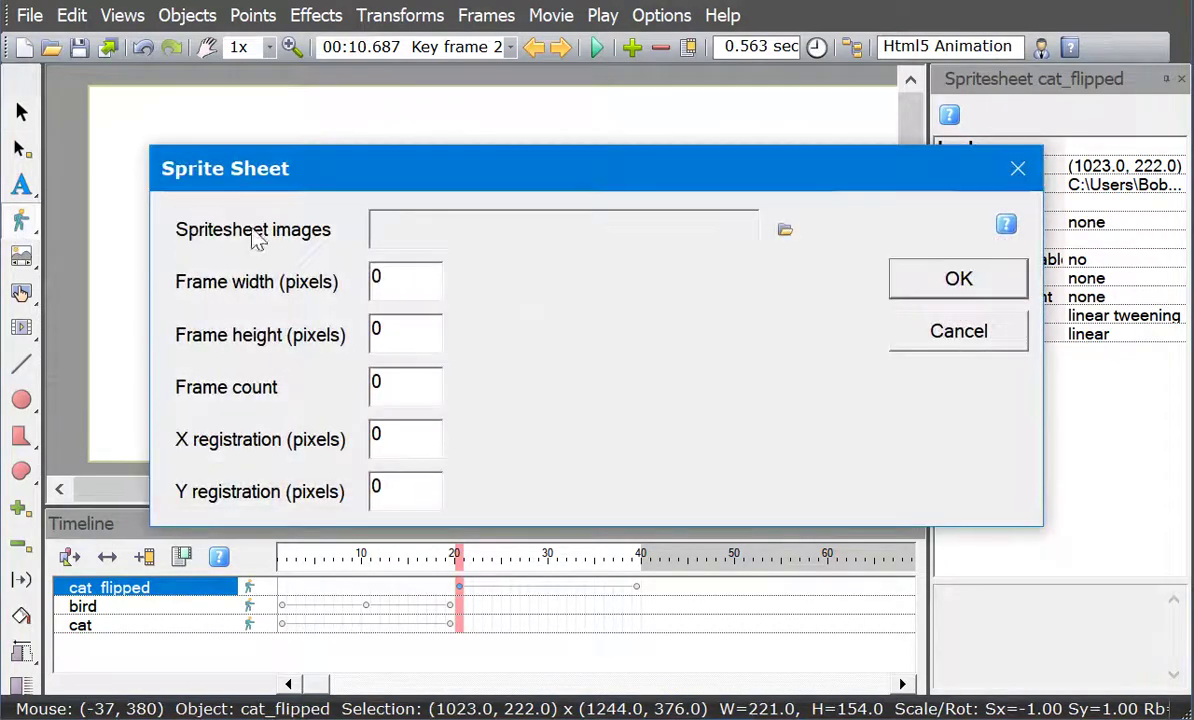
click(786, 232)
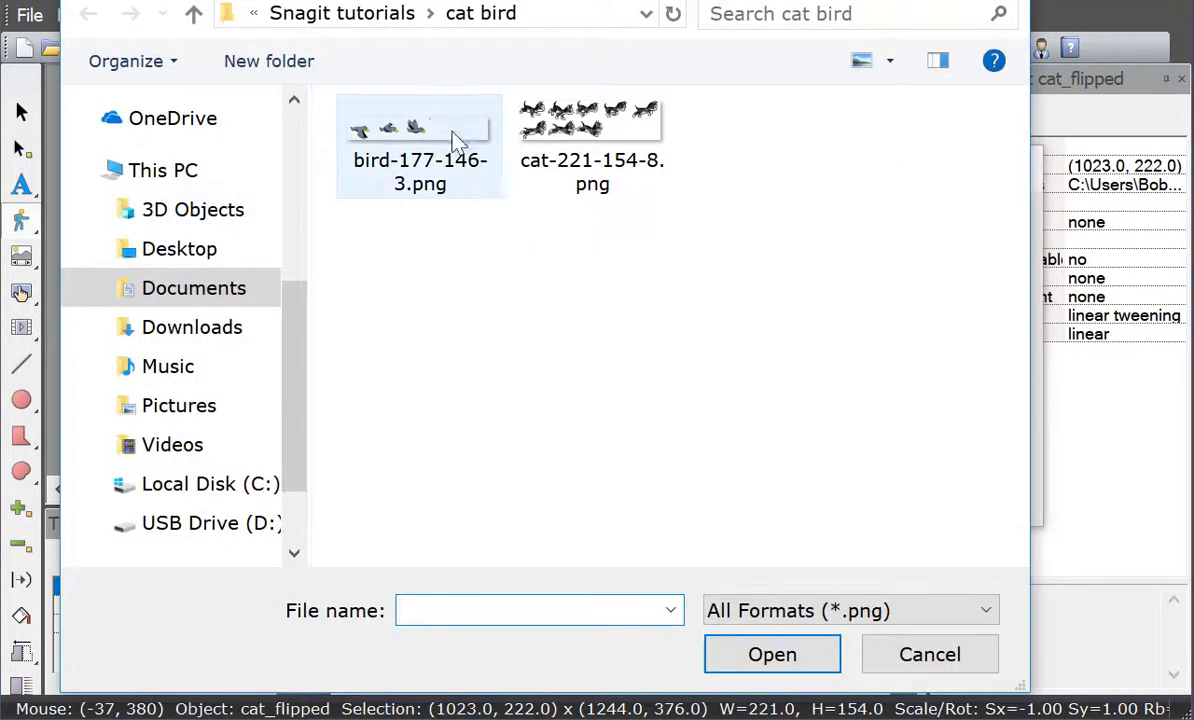
click(432, 127)
click(803, 651)
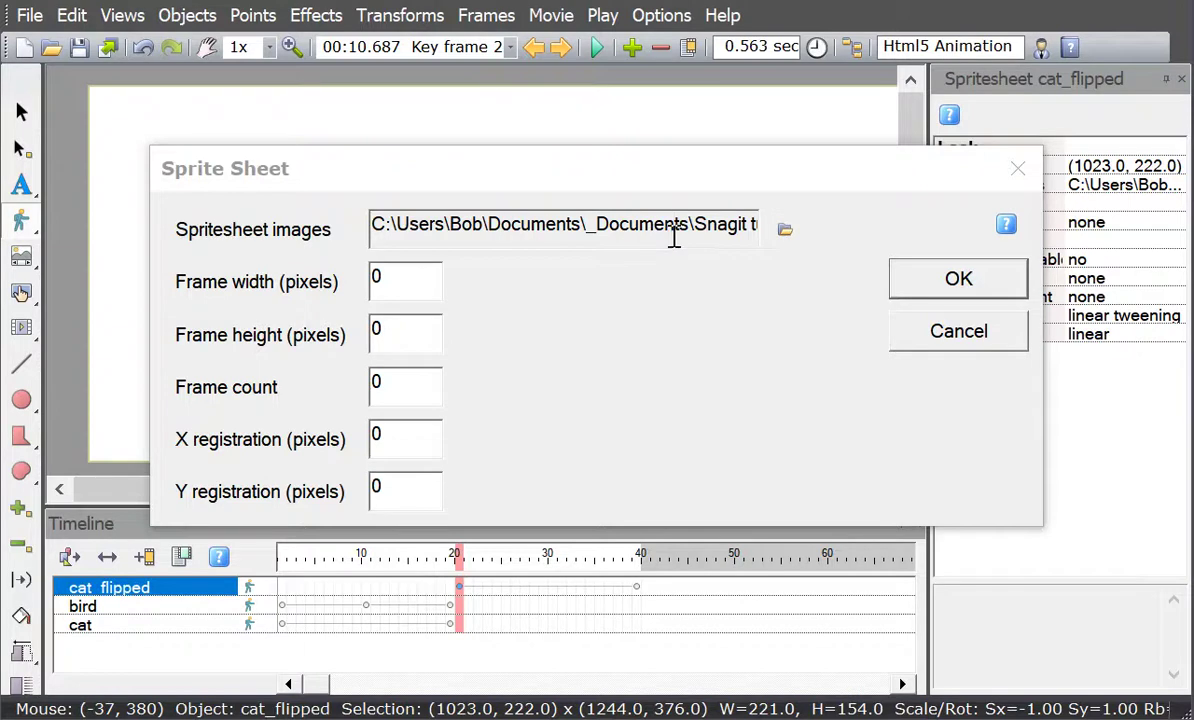
key(Right)
key(Right)
key(Right)
key(Right)
key(Right)
key(Right)
key(Right)
key(Right)
key(Right)
key(Right)
key(Right)
key(Right)
key(Right)
key(Right)
key(Right)
key(Right)
key(Right)
key(Right)
key(Right)
key(Right)
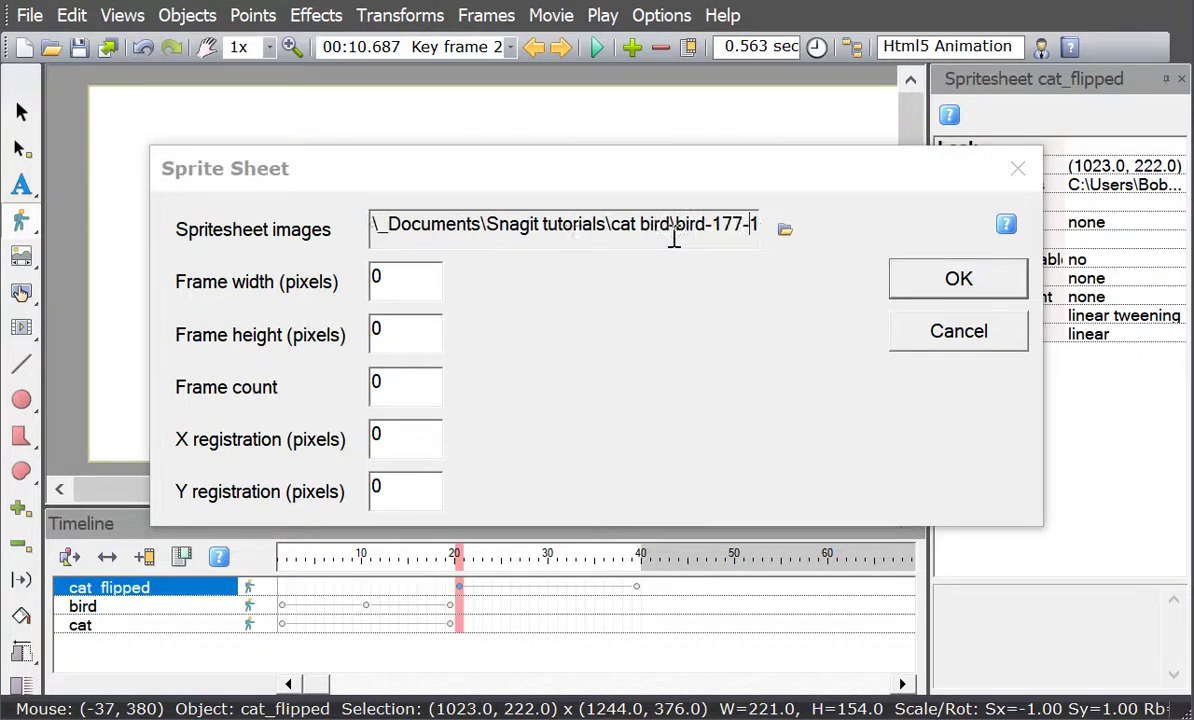
Set the bird sprite sheet's frame width to 177, height to 146 and count to 3, and add the sprite.
double_click(381, 277)
text(1)
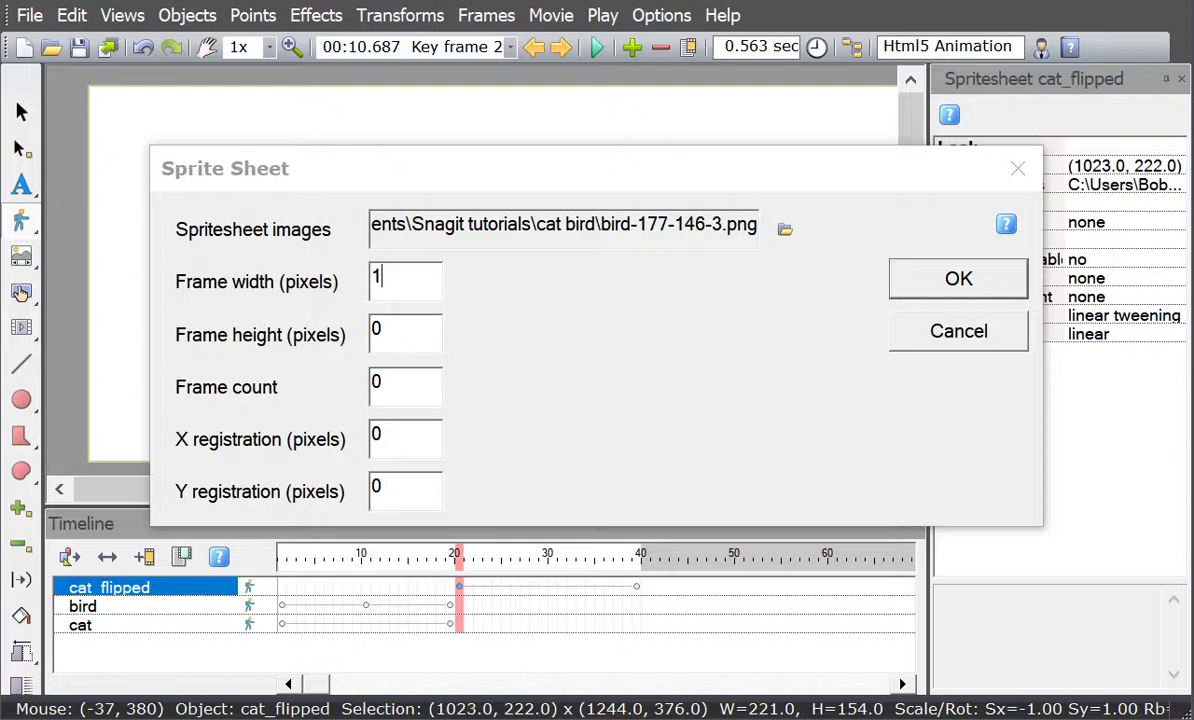
double_click(377, 329)
text(1)
double_click(377, 383)
text(3)
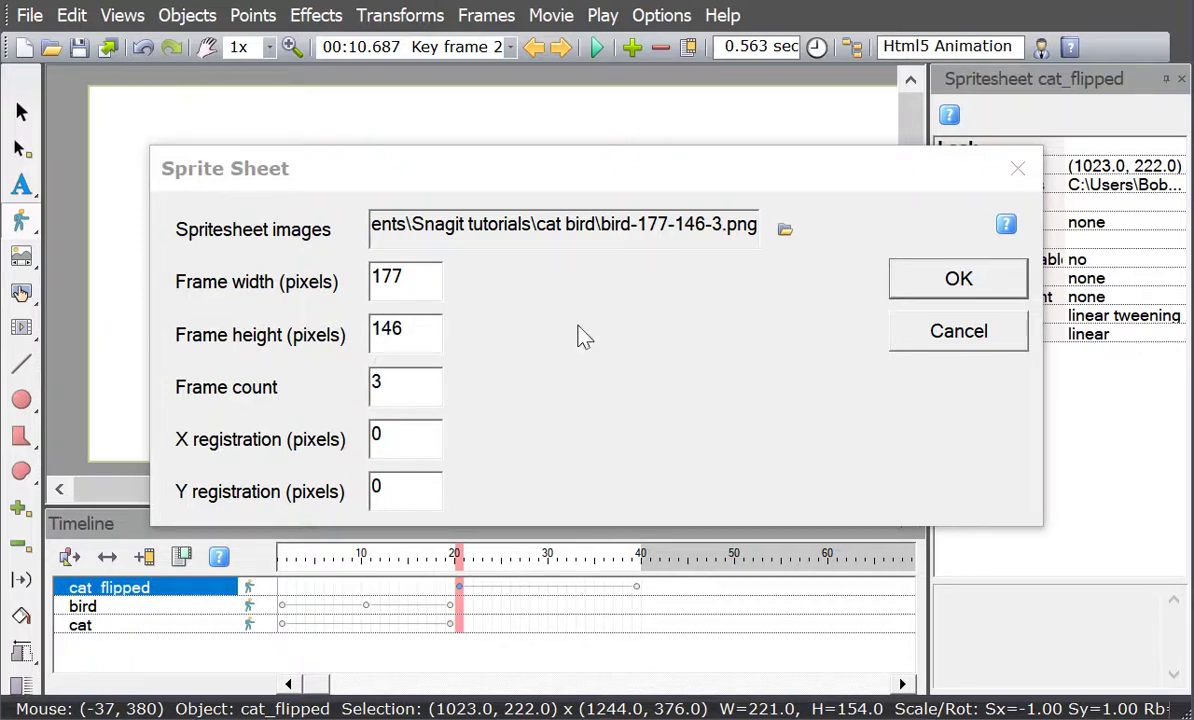
click(938, 278)
click(400, 341)
click(808, 318)
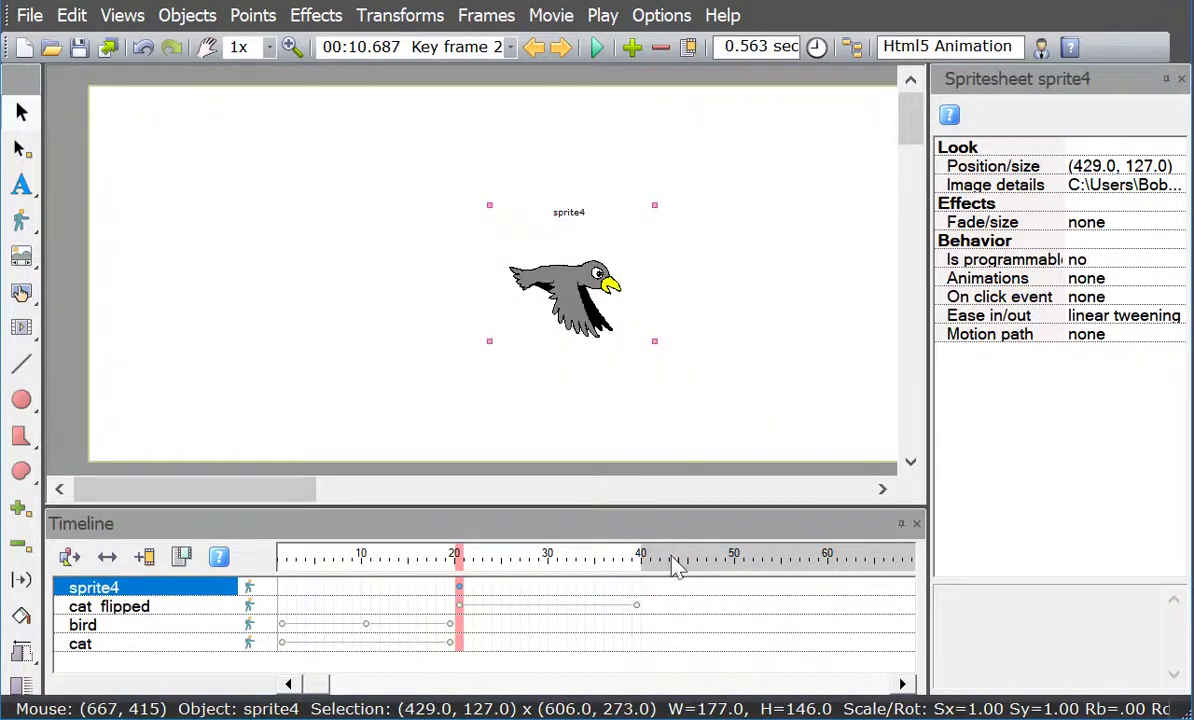
Define an animation sequence named "fly" for the new bird sprite, with ending frame 2 and speed ratio .5.
click(1083, 281)
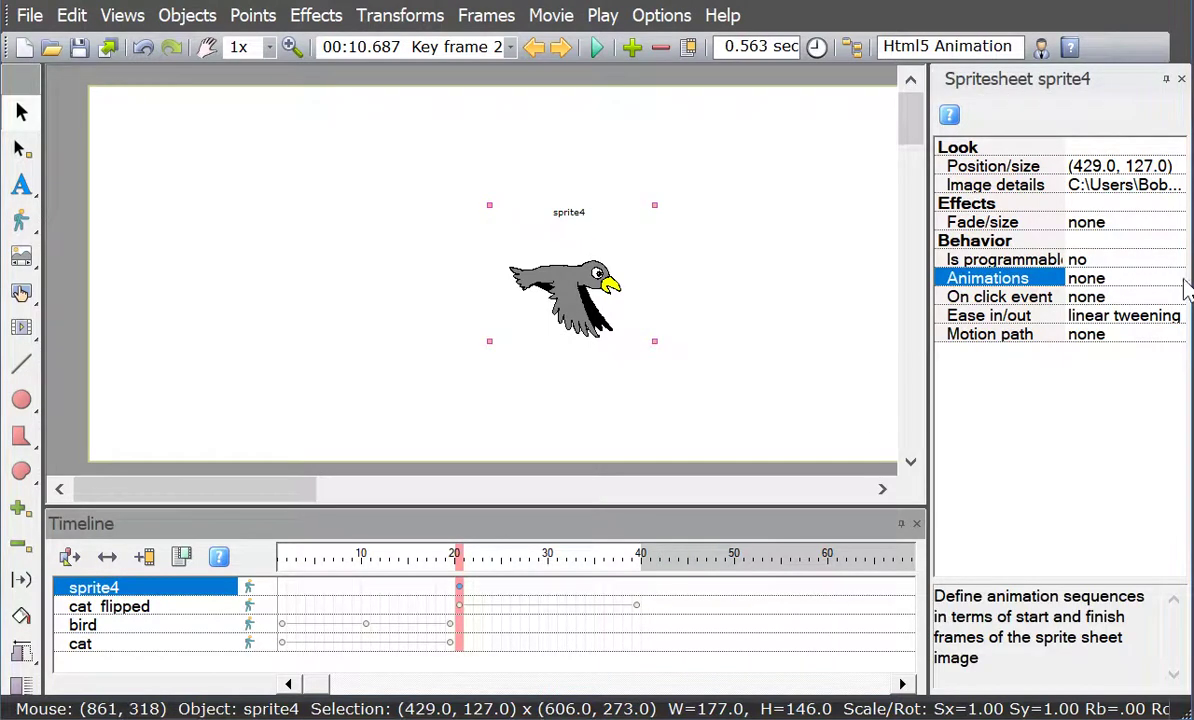
click(1177, 279)
click(425, 300)
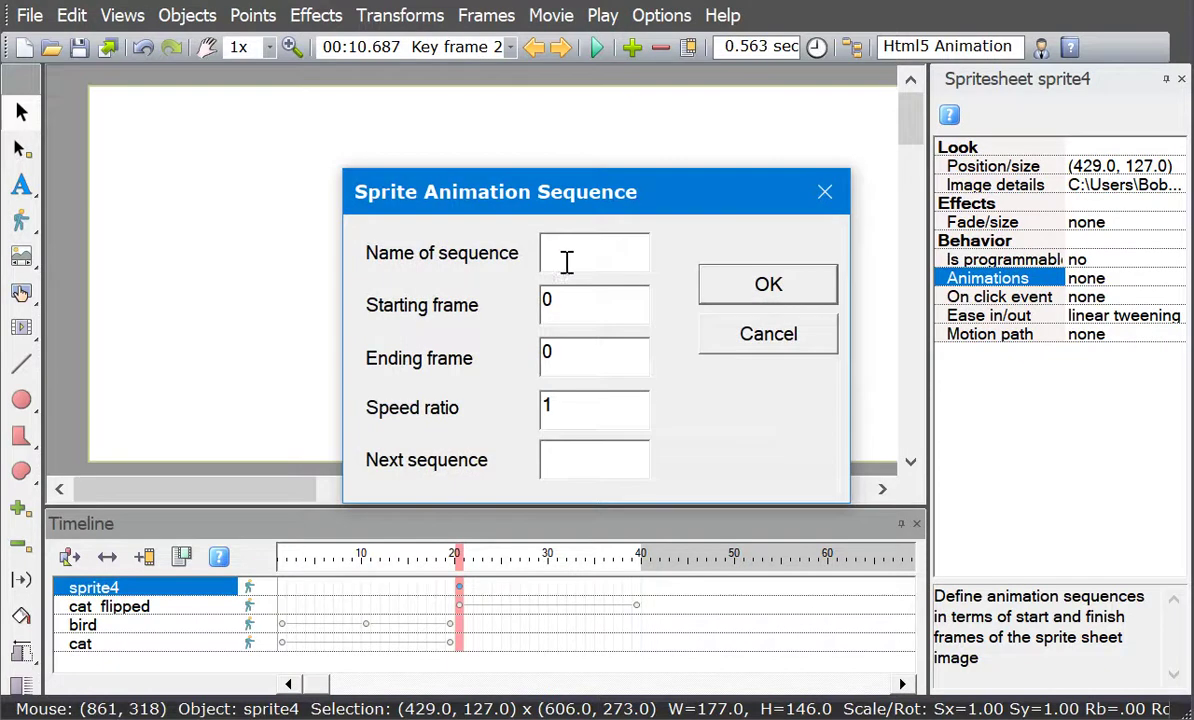
text(fly)
double_click(597, 362)
text(2)
double_click(553, 402)
text(.5)
click(776, 296)
click(773, 252)
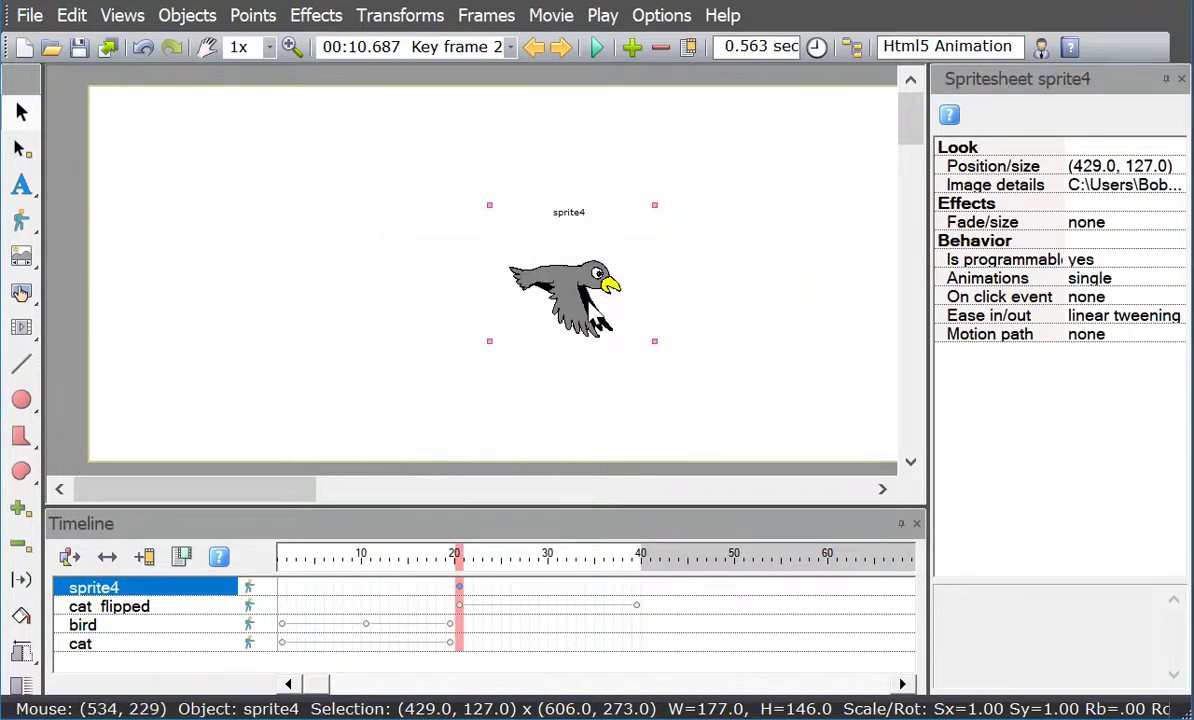
Flip the new bird sprite horizontally.
right_click(587, 292)
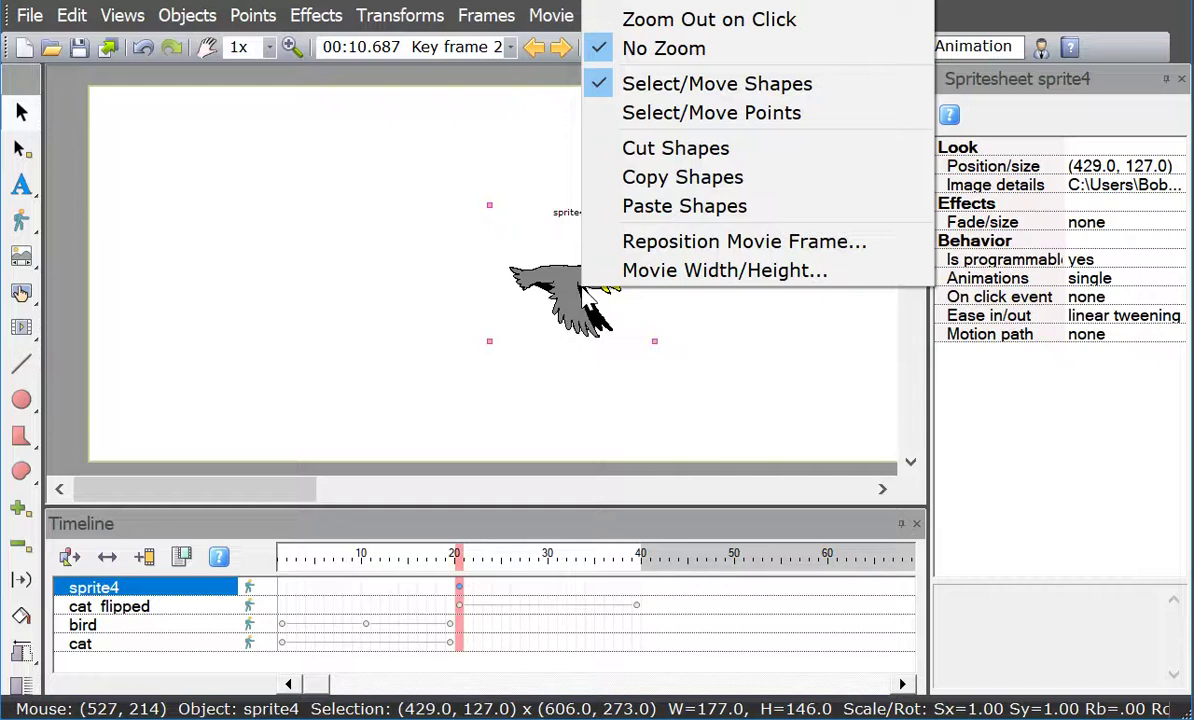
click(400, 16)
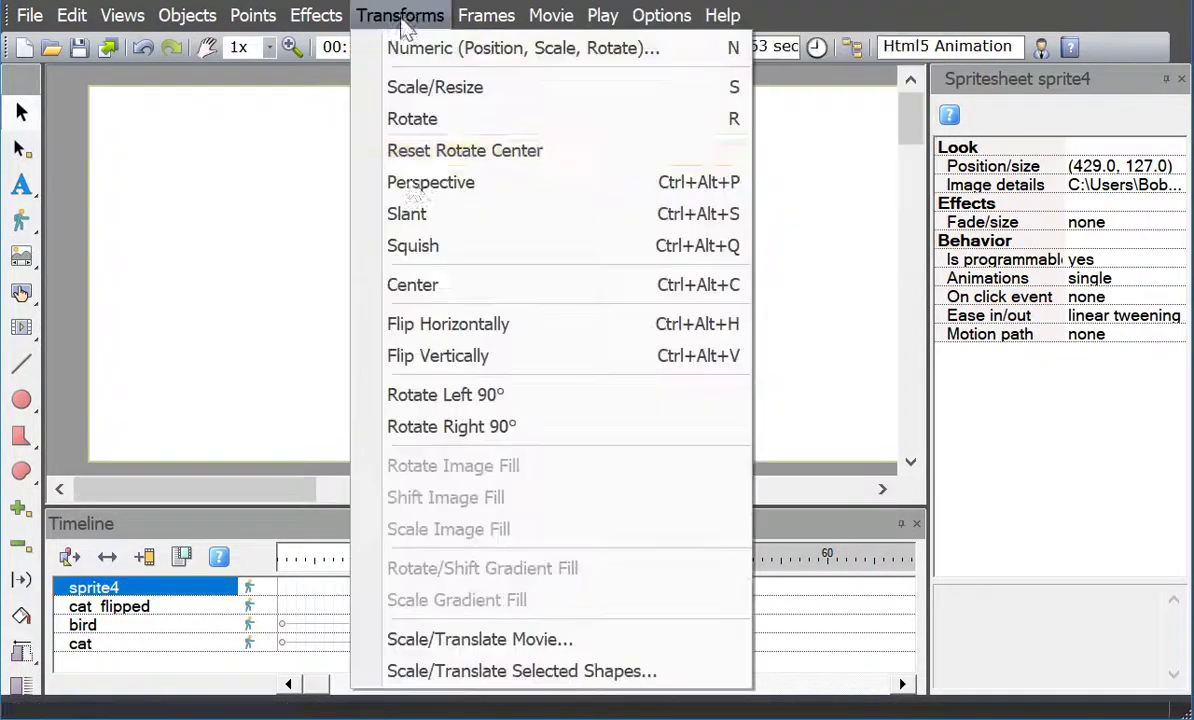
click(430, 327)
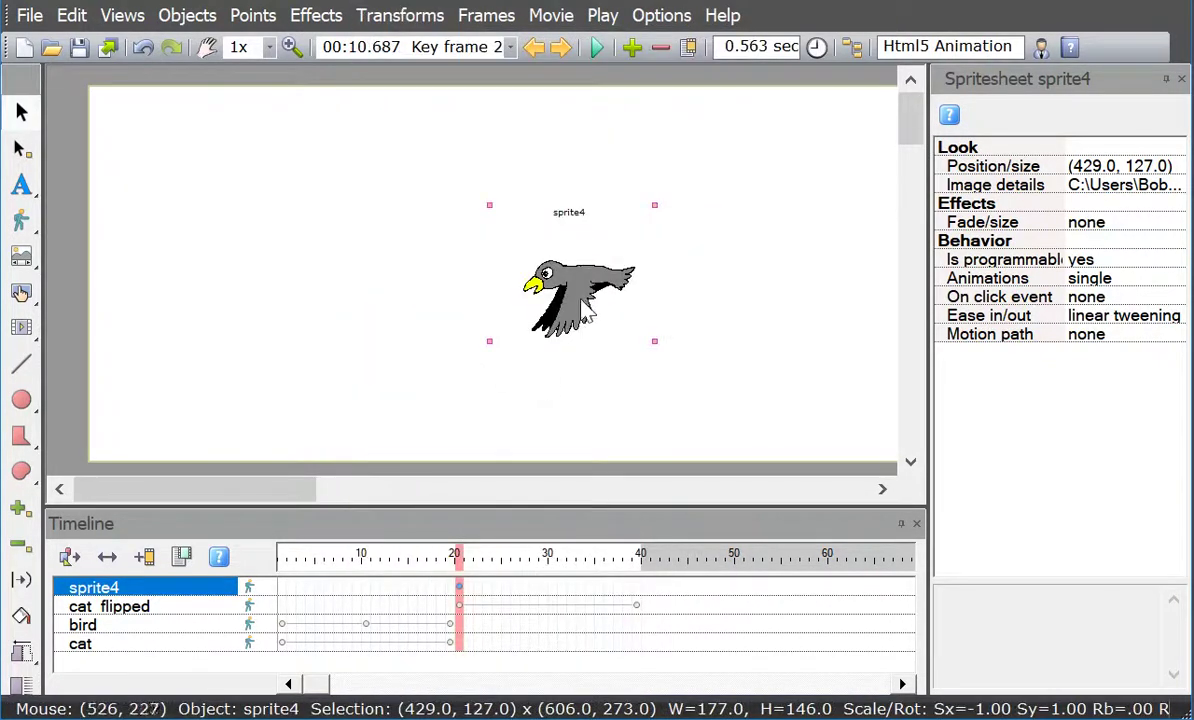
Rename the flipped bird sprite as "bird_flipped".
right_click(587, 300)
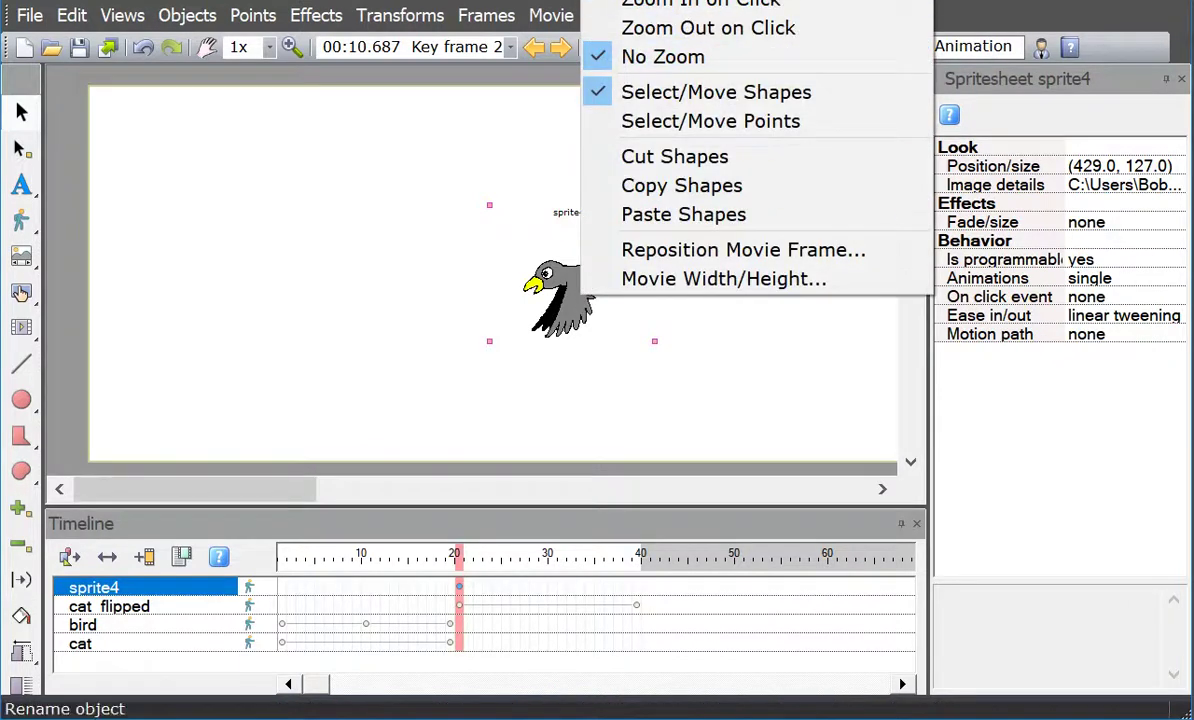
key(Escape)
double_click(589, 293)
drag(530, 339, 313, 350)
text(bi)
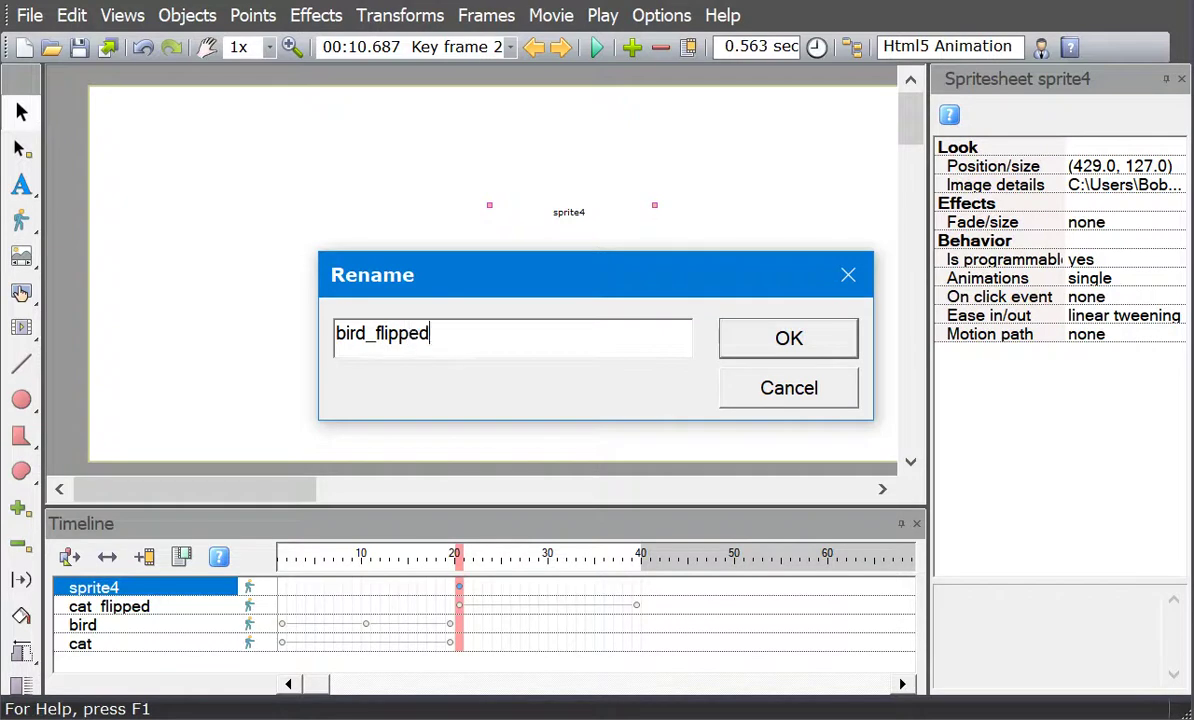
text(rd_flipped)
click(754, 338)
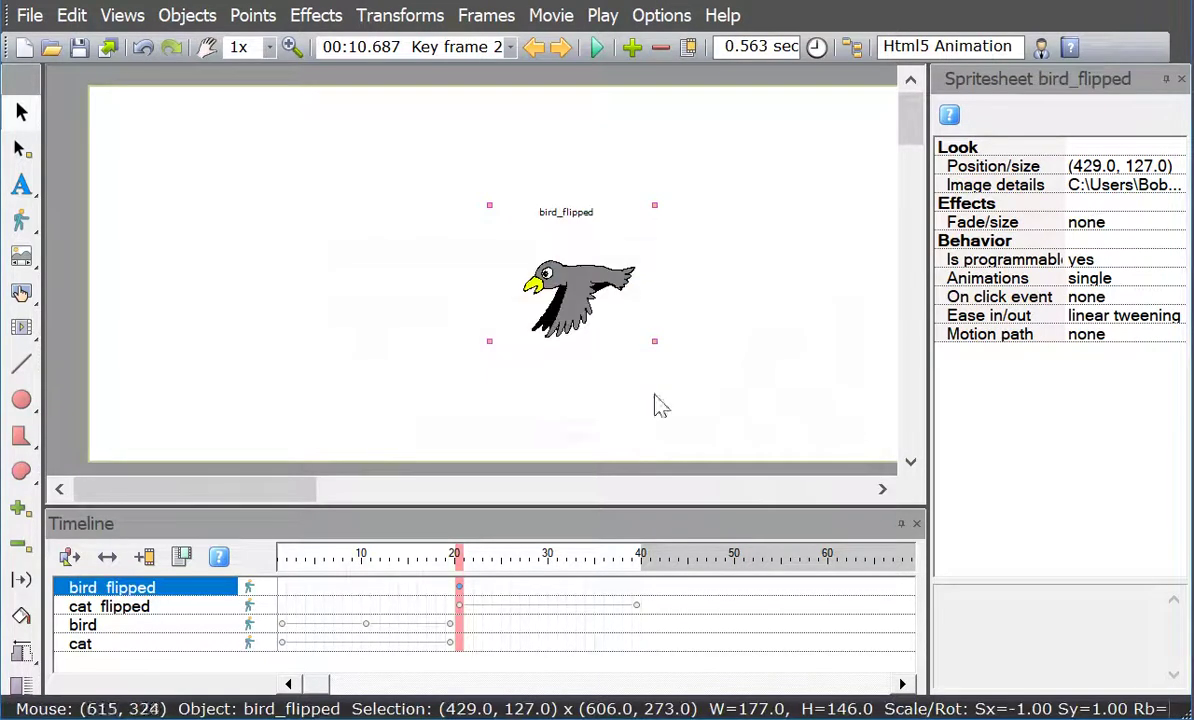
Move bird_flipped off-stage to about (1020, -35) at frame 20, and morph it to a frame 30 key frame at about (626, 156).
drag(270, 490, 392, 491)
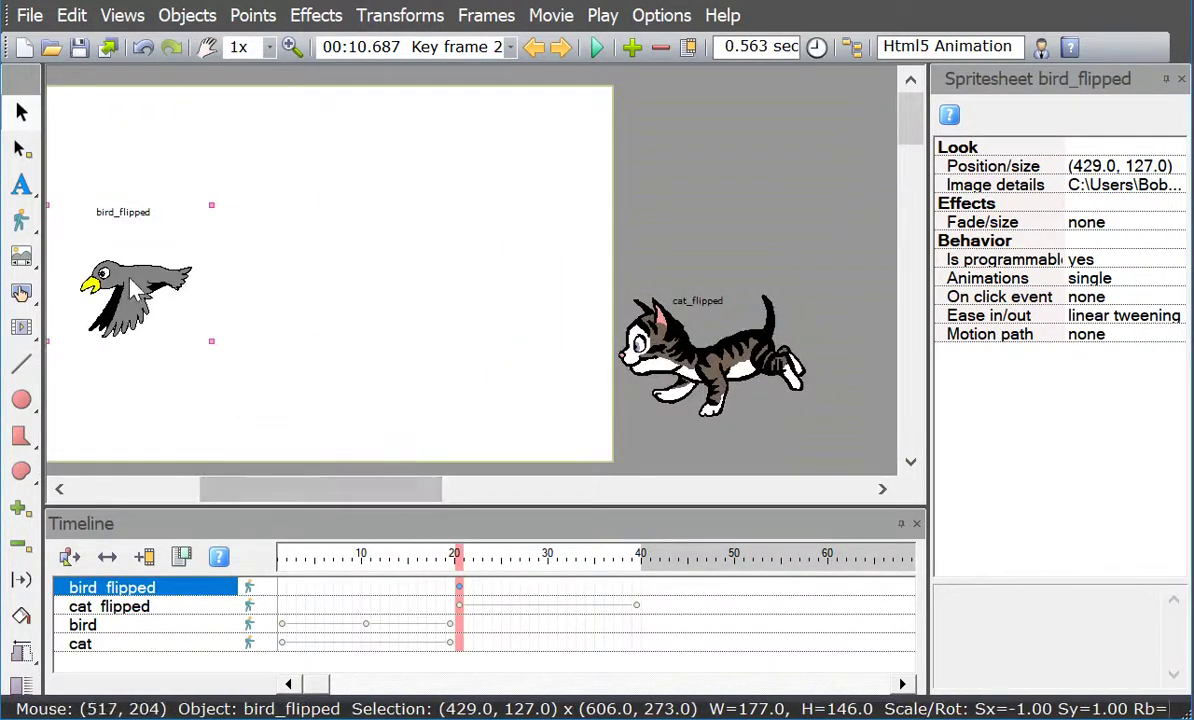
drag(541, 246, 683, 137)
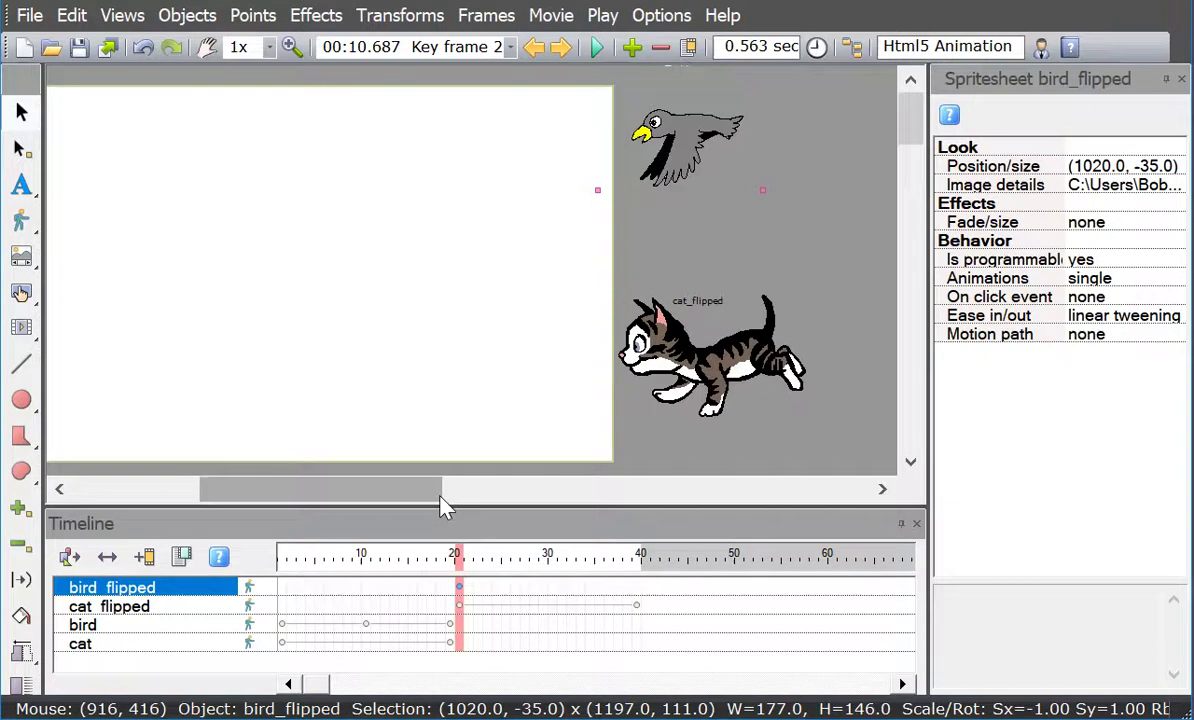
click(557, 598)
right_click(557, 598)
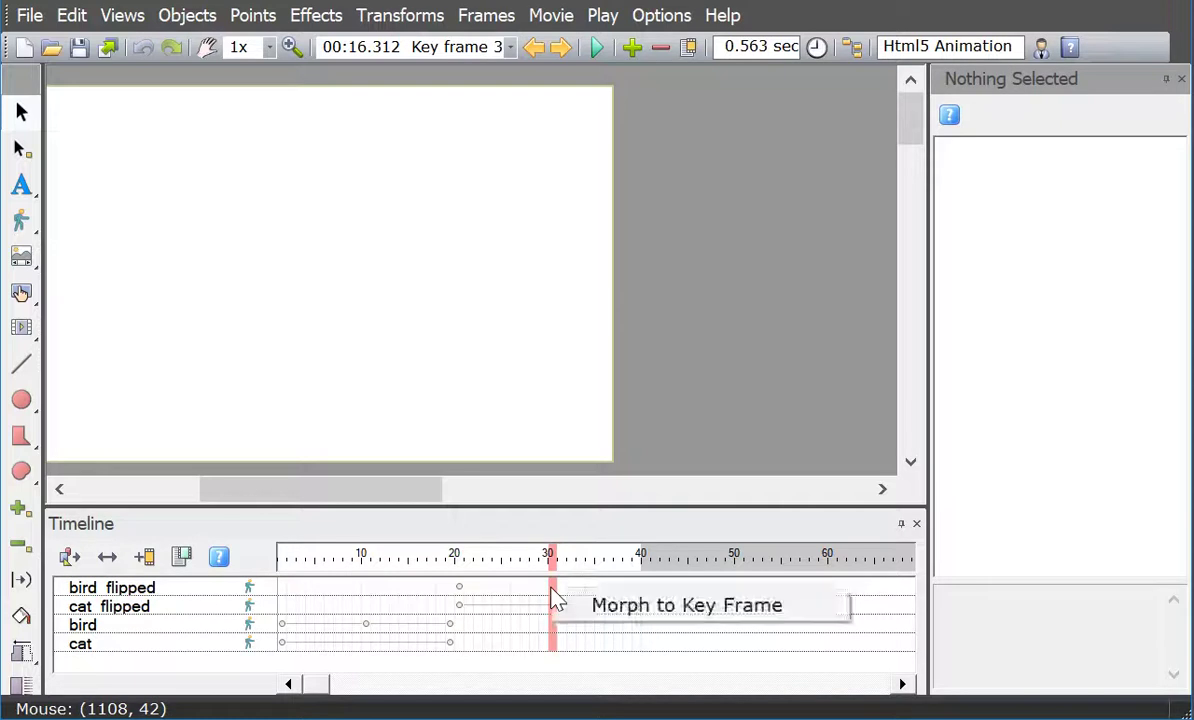
click(602, 616)
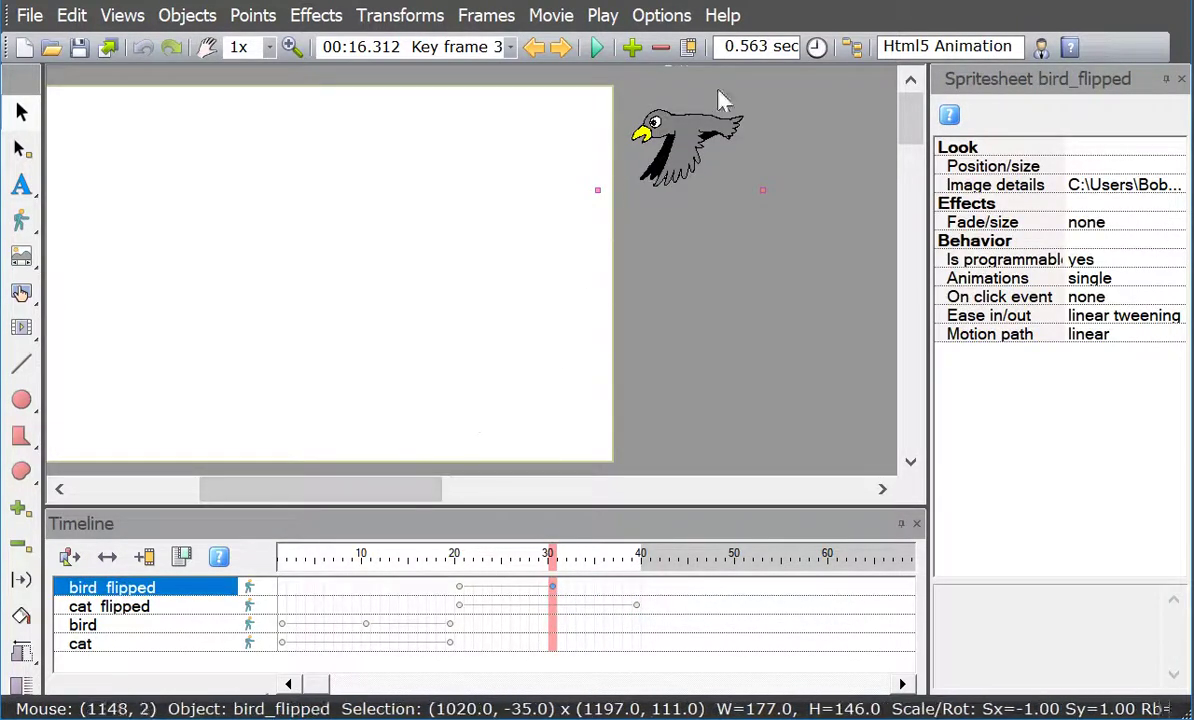
drag(715, 120, 330, 316)
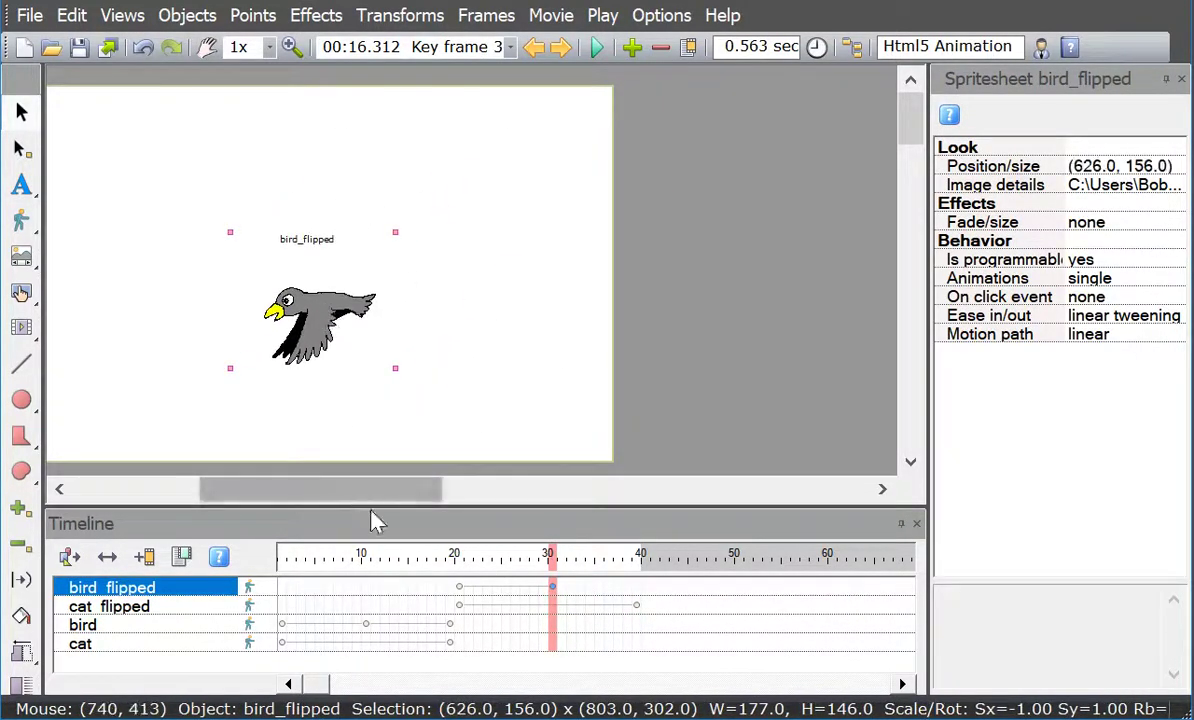
Morph bird_flipped to a key frame at frame 39 and move it past the stage's upper left edge to about (-157, -44).
click(638, 592)
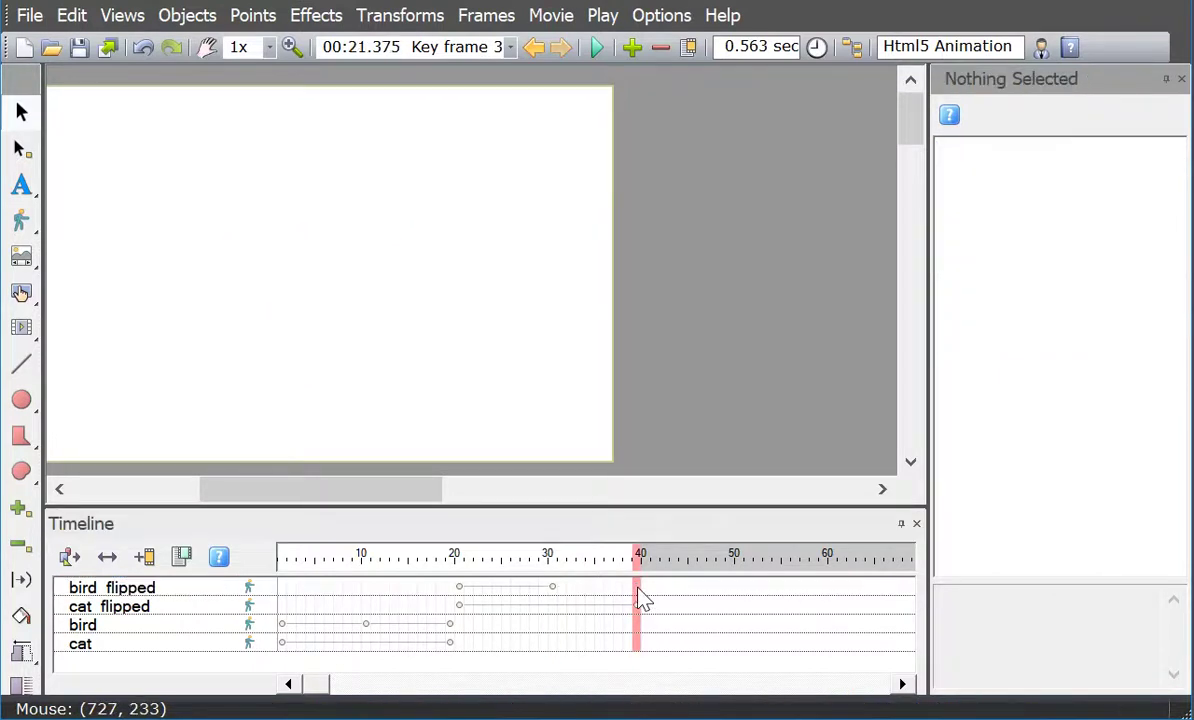
right_click(640, 597)
click(708, 605)
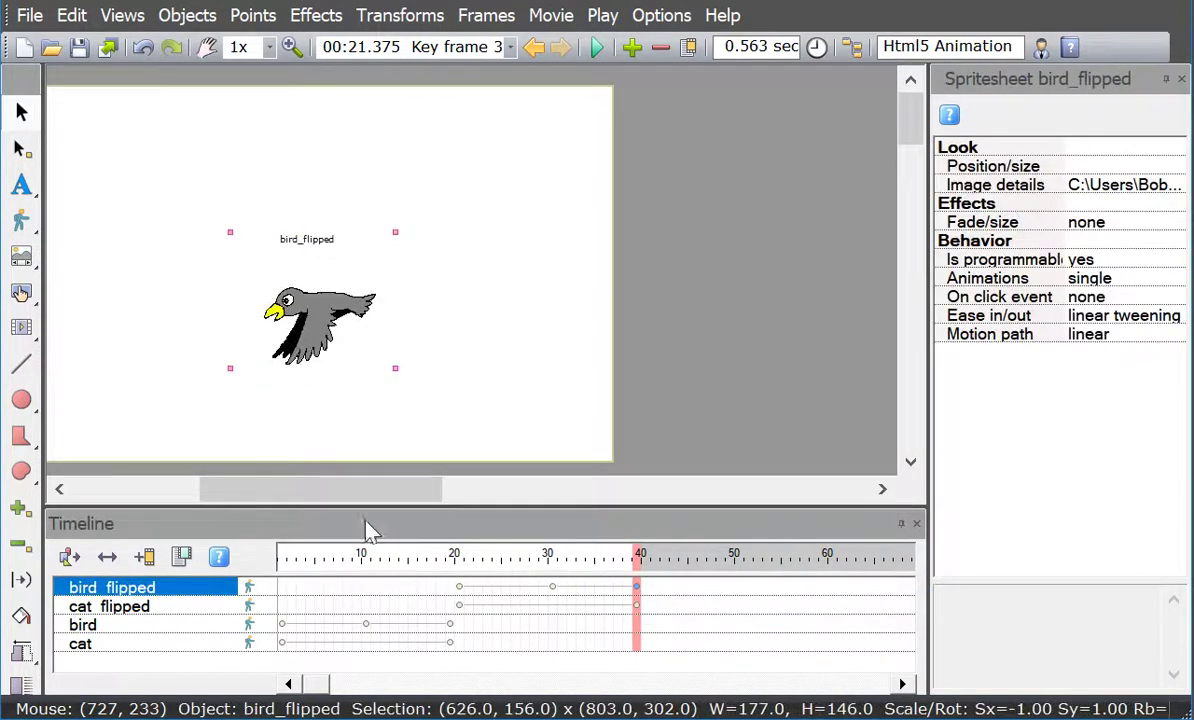
drag(376, 489, 179, 489)
drag(737, 362, 37, 143)
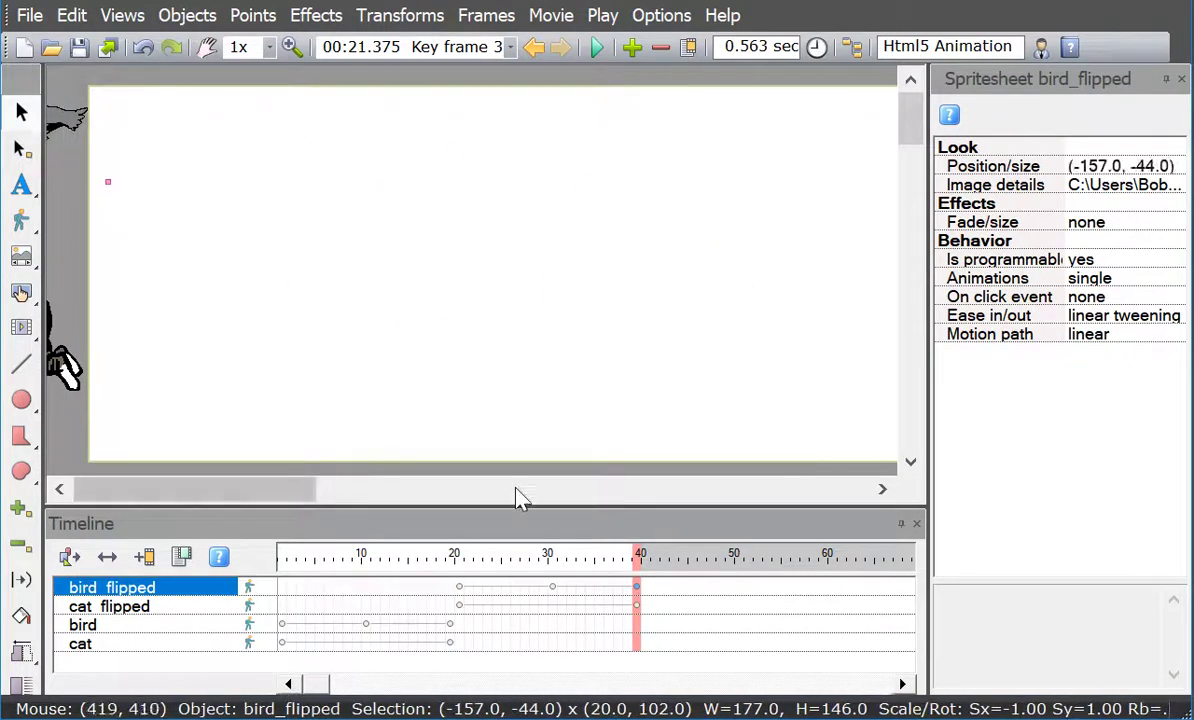
Preview the animation and shift bird_flipped's middle key frame at frame 30 to about (554, 160).
click(596, 47)
click(580, 86)
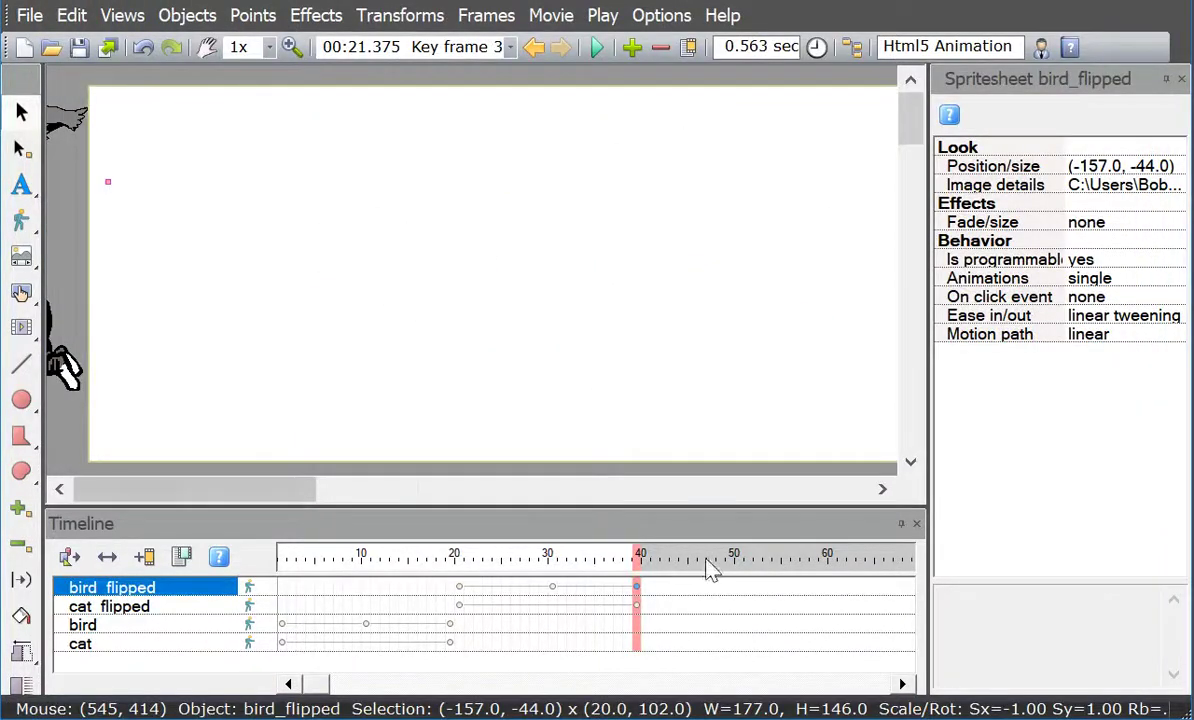
click(553, 590)
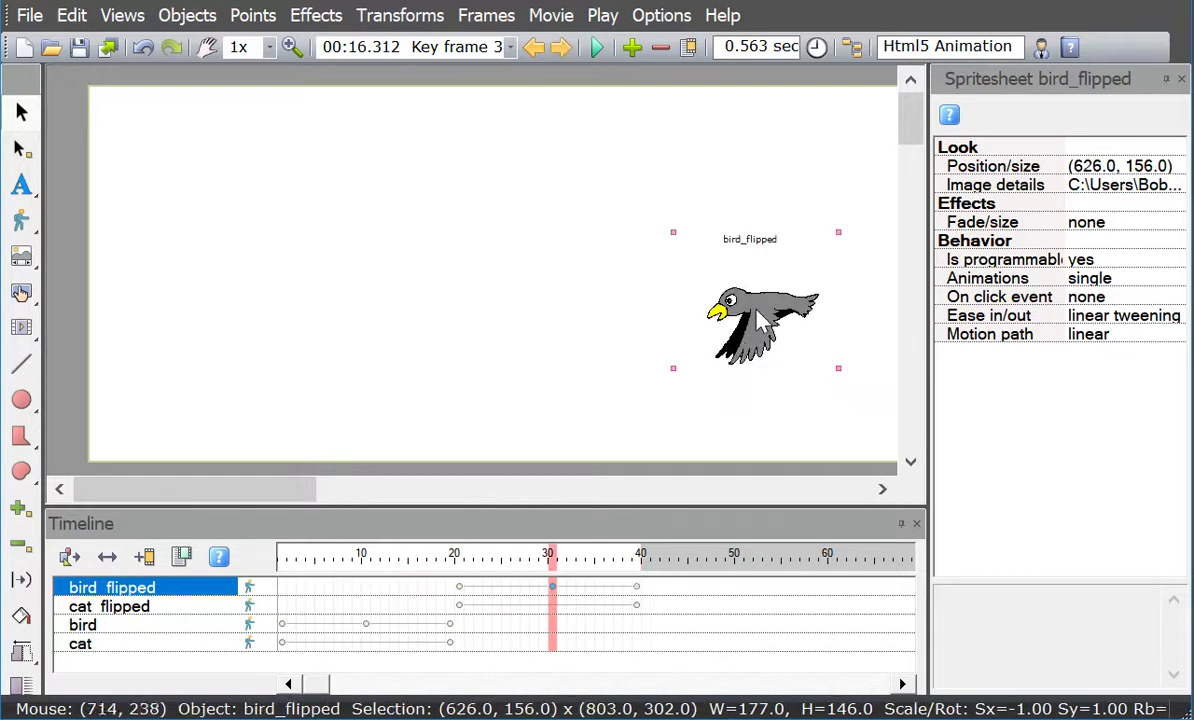
drag(761, 310, 689, 314)
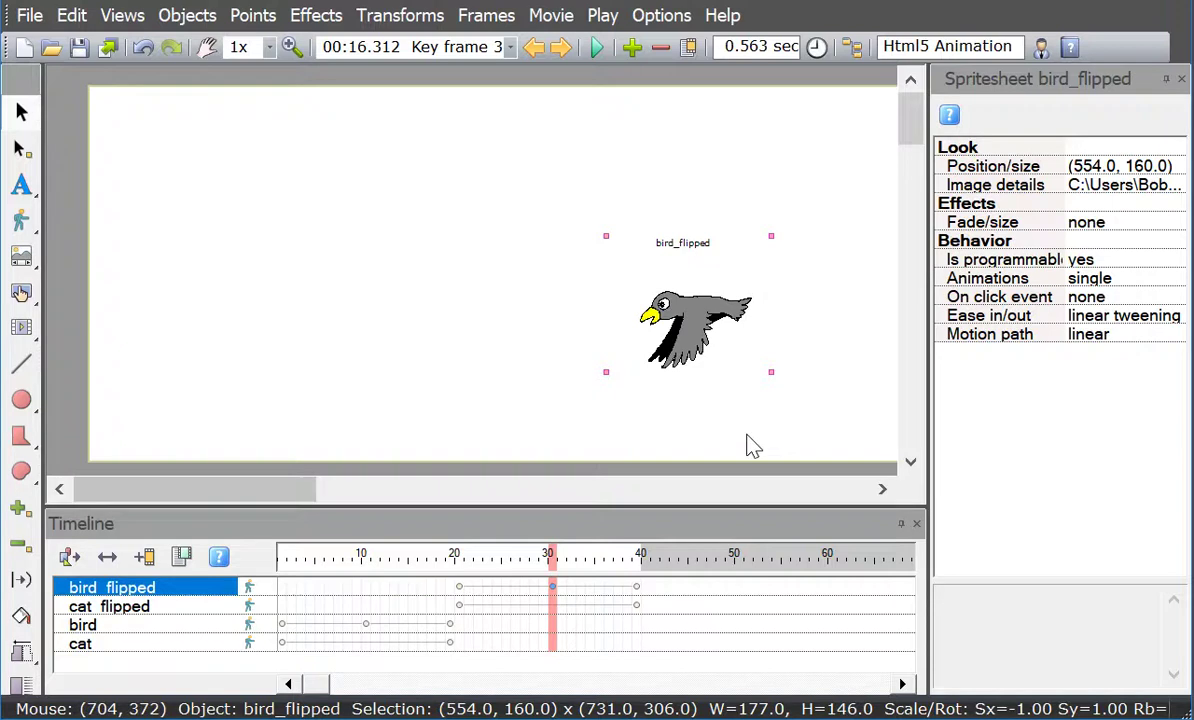
Give bird_flipped a quadratic motion path, reshaping the left segment's curve and bowing the right segment downward with their control points.
click(1087, 342)
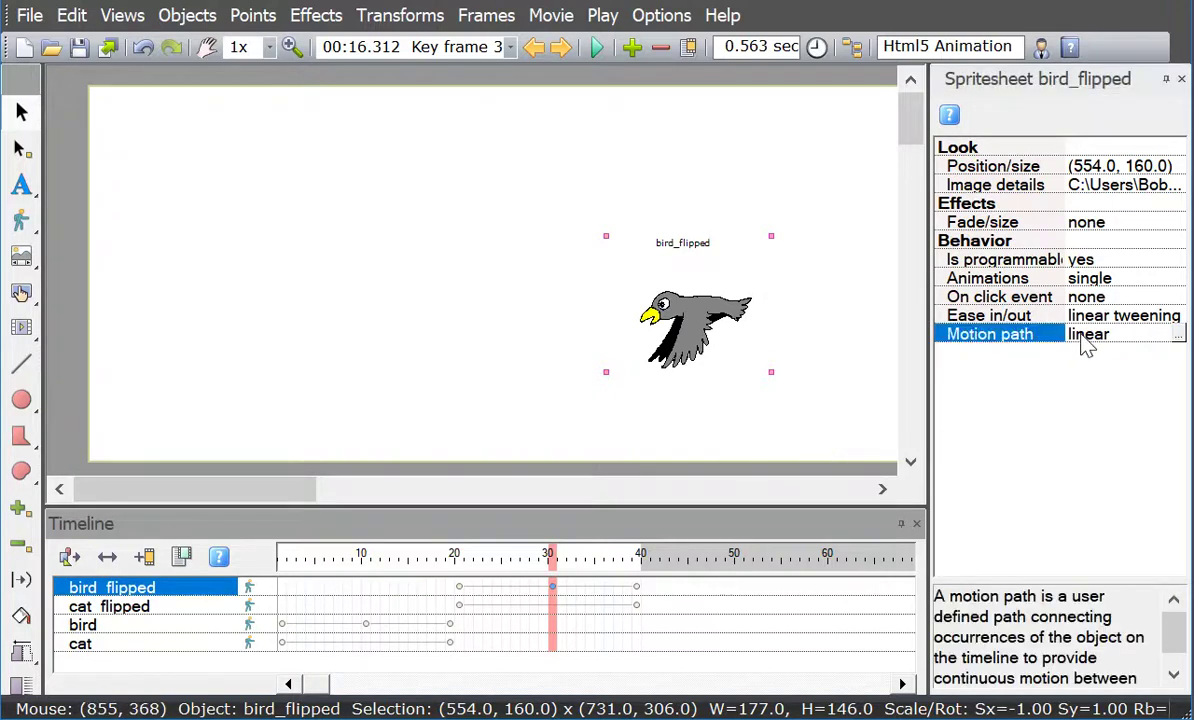
click(1180, 338)
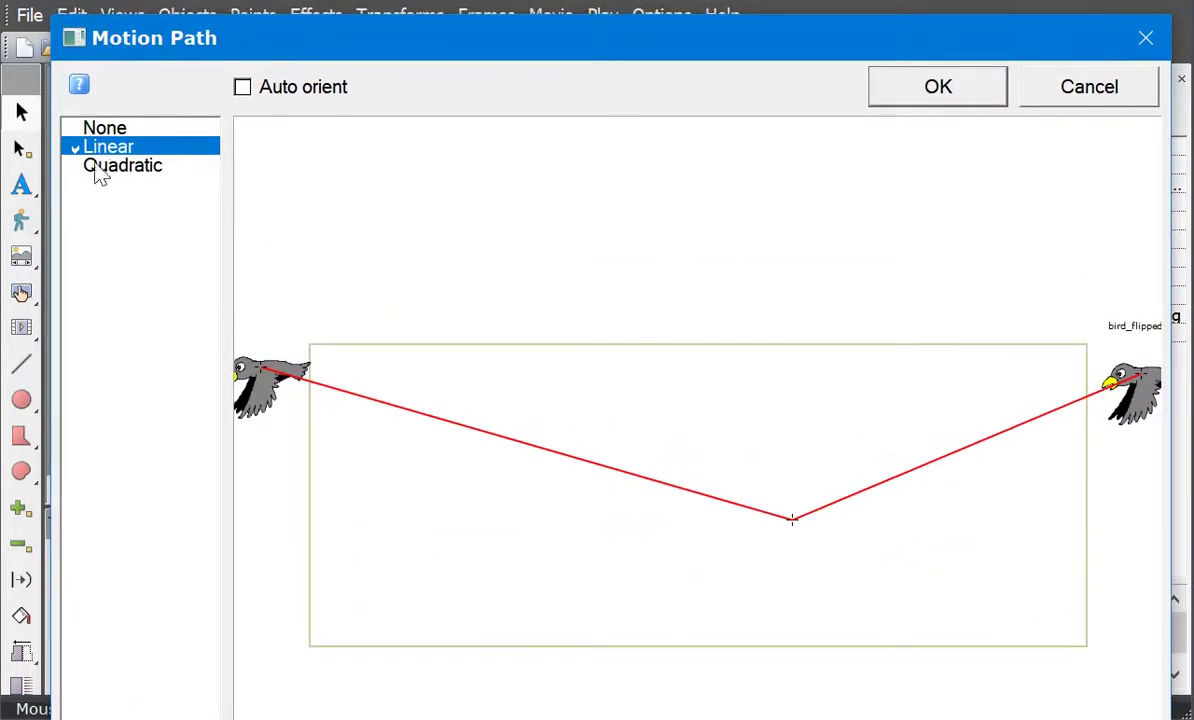
click(92, 168)
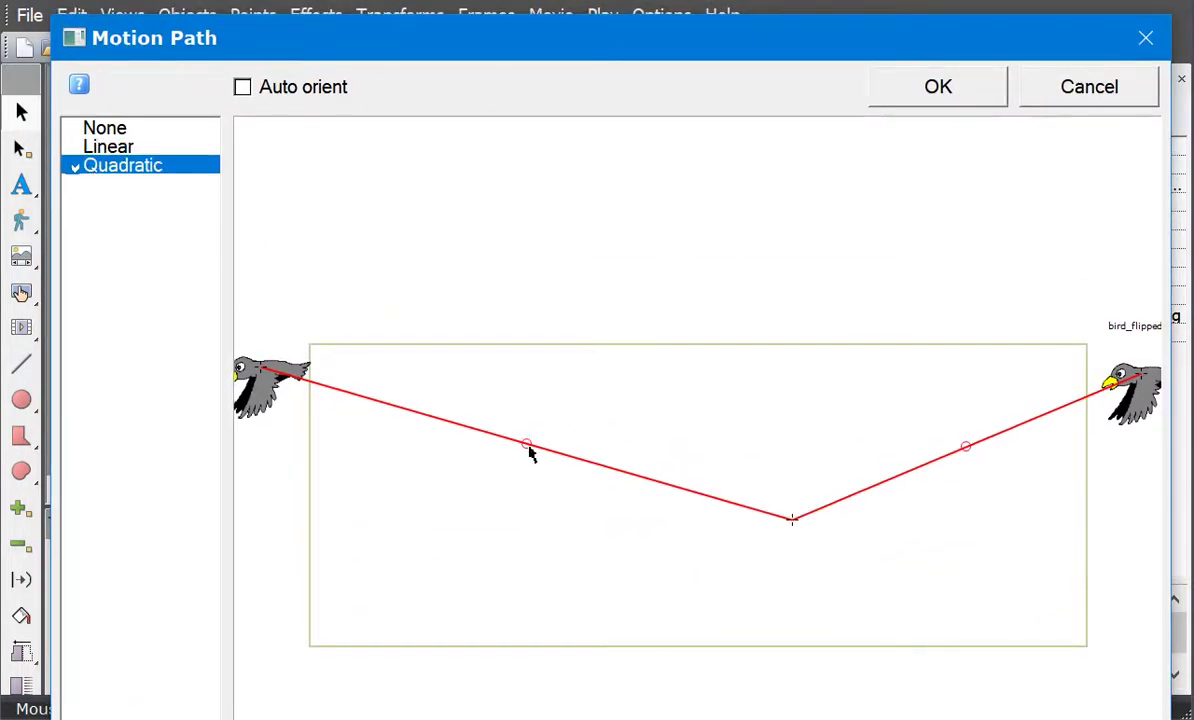
drag(528, 445, 550, 514)
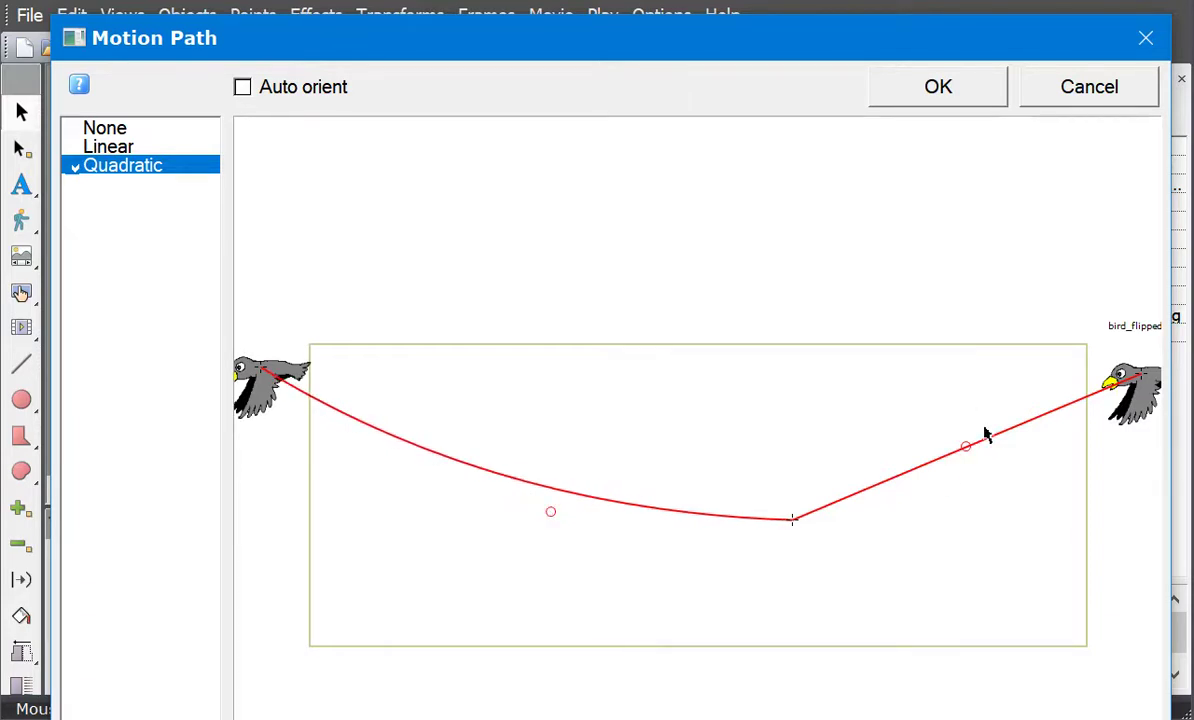
drag(968, 447, 1009, 494)
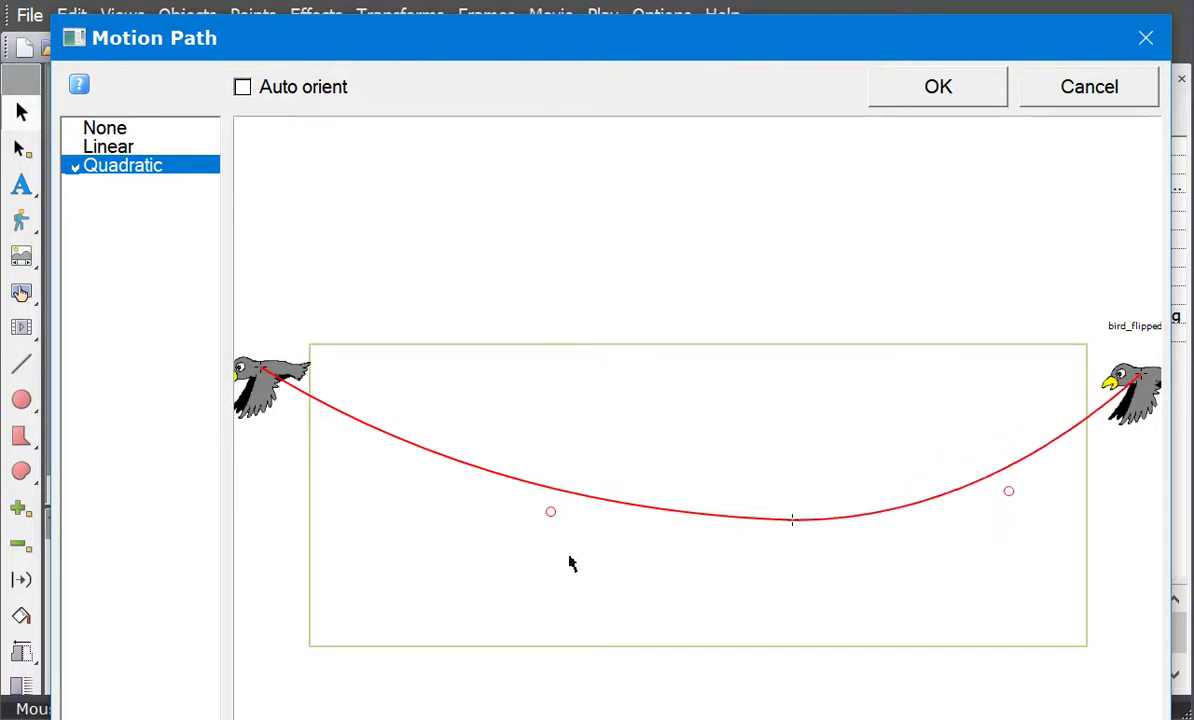
drag(550, 515, 416, 402)
click(917, 92)
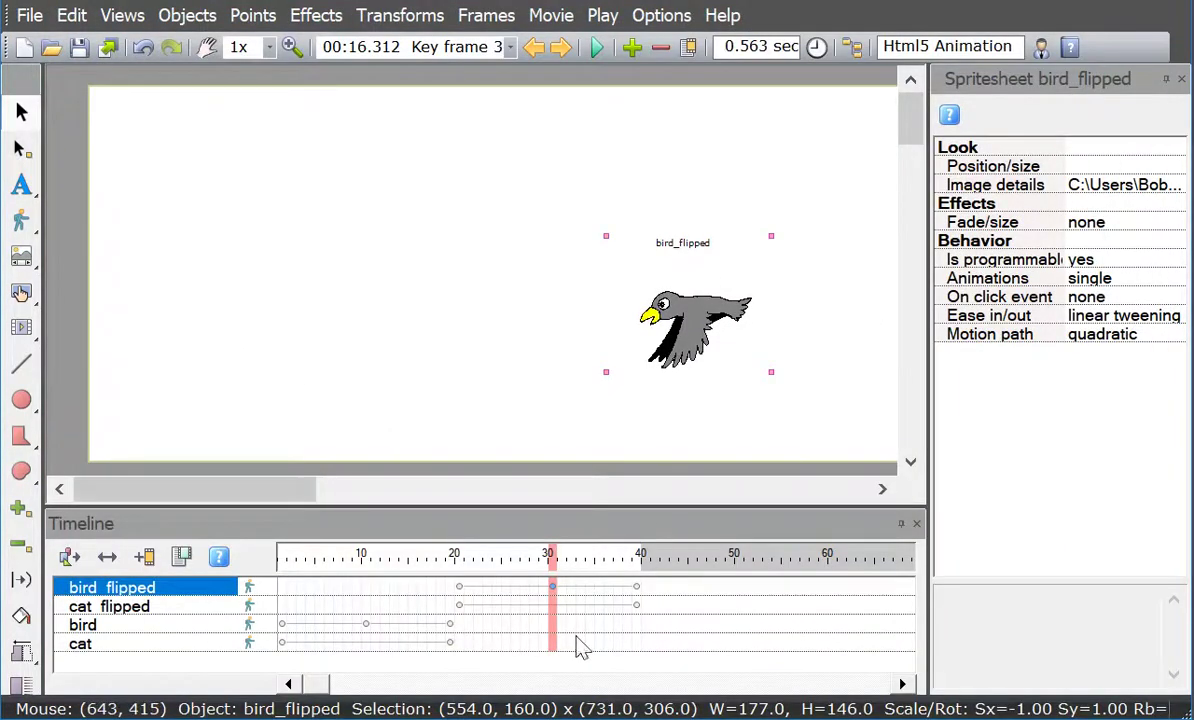
Give bird a quadratic motion path from its frame 10 key frame, bowing the left segment downward and the right segment slightly upward.
click(366, 626)
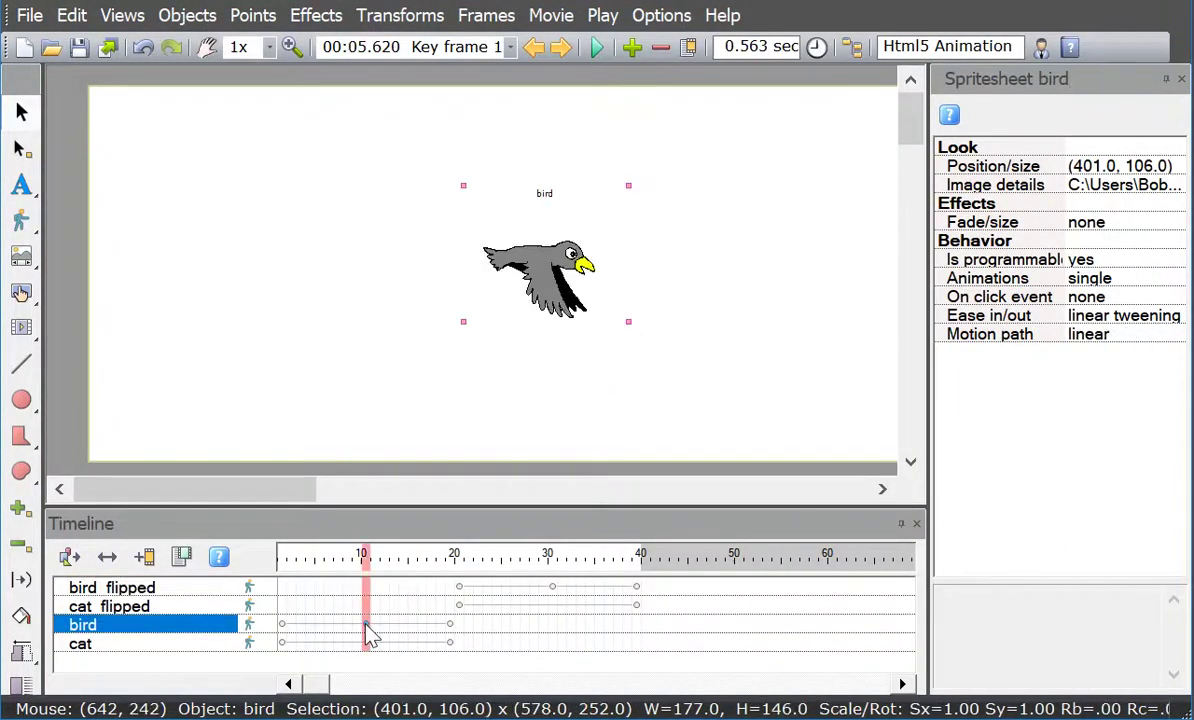
click(1088, 340)
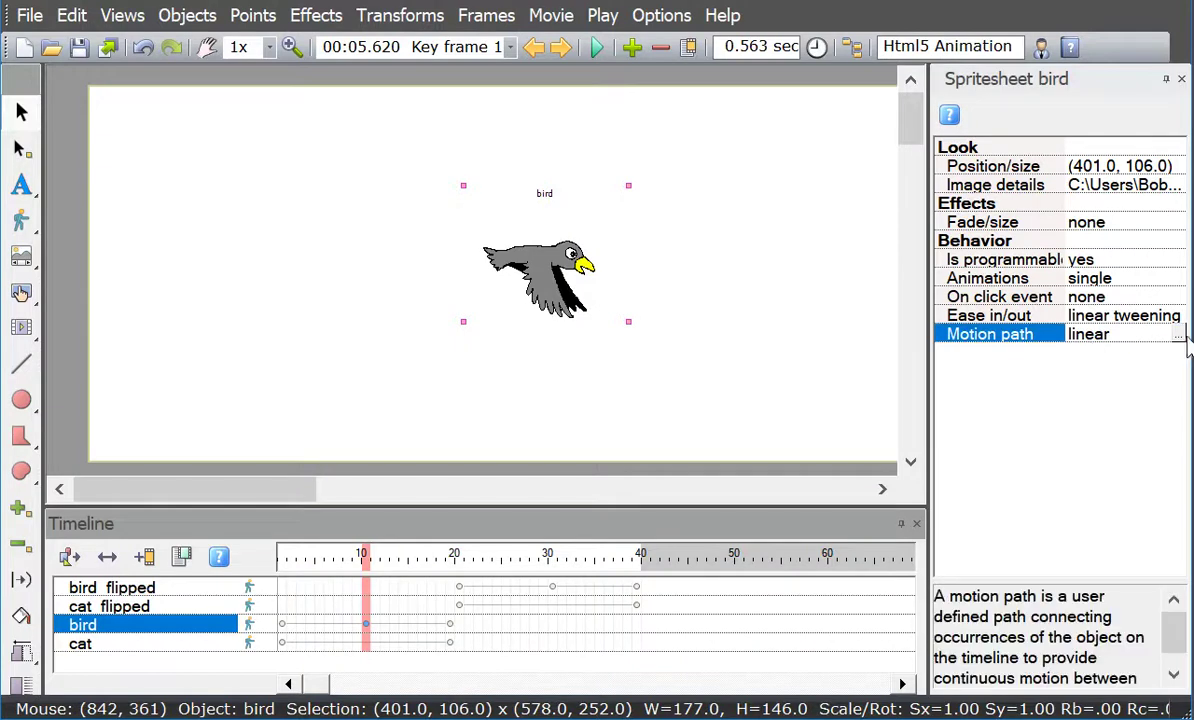
click(1180, 336)
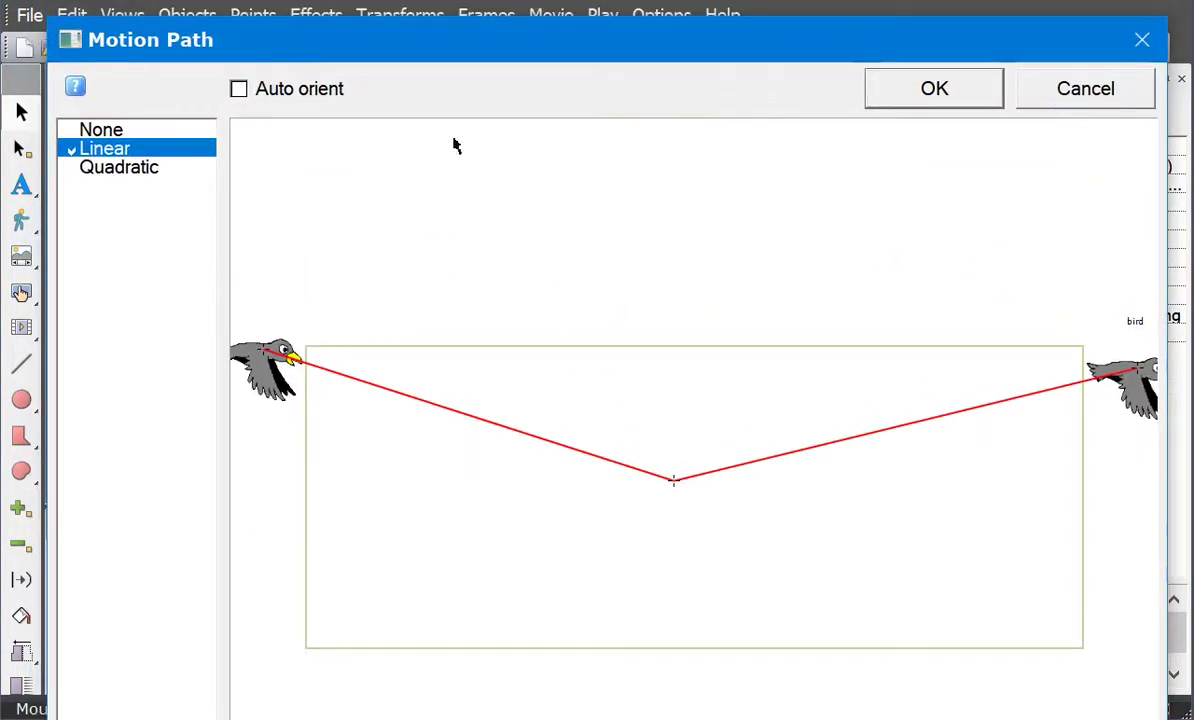
click(137, 170)
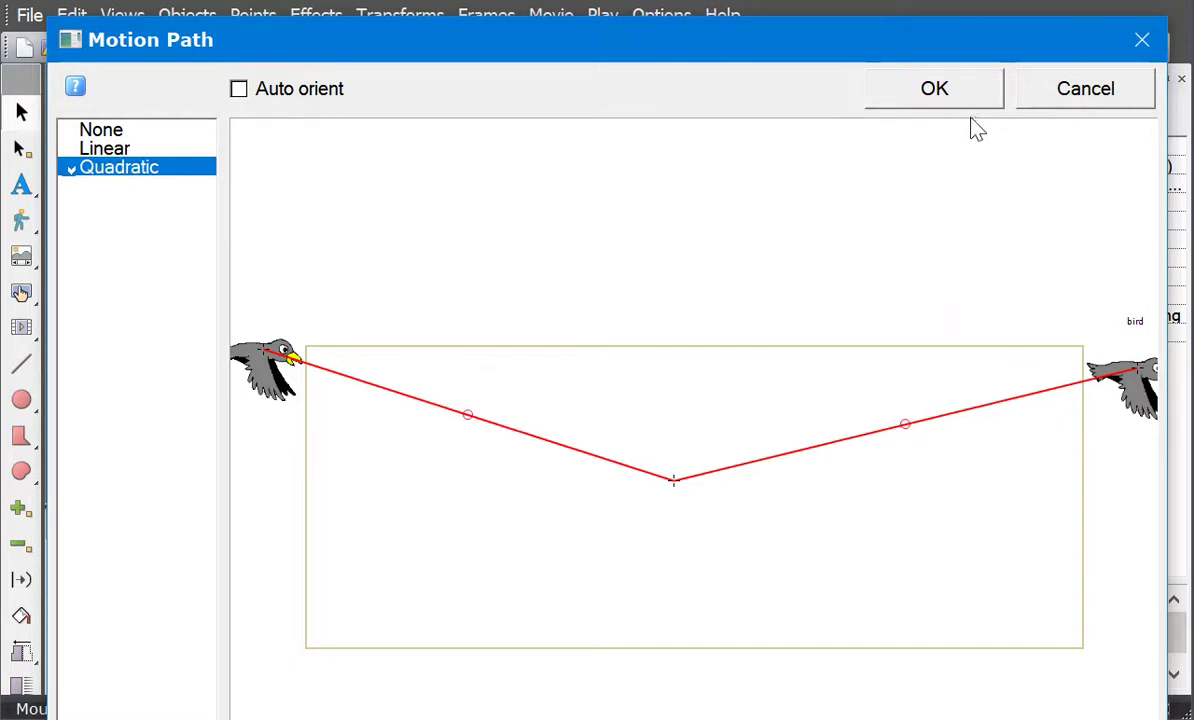
drag(903, 426, 983, 464)
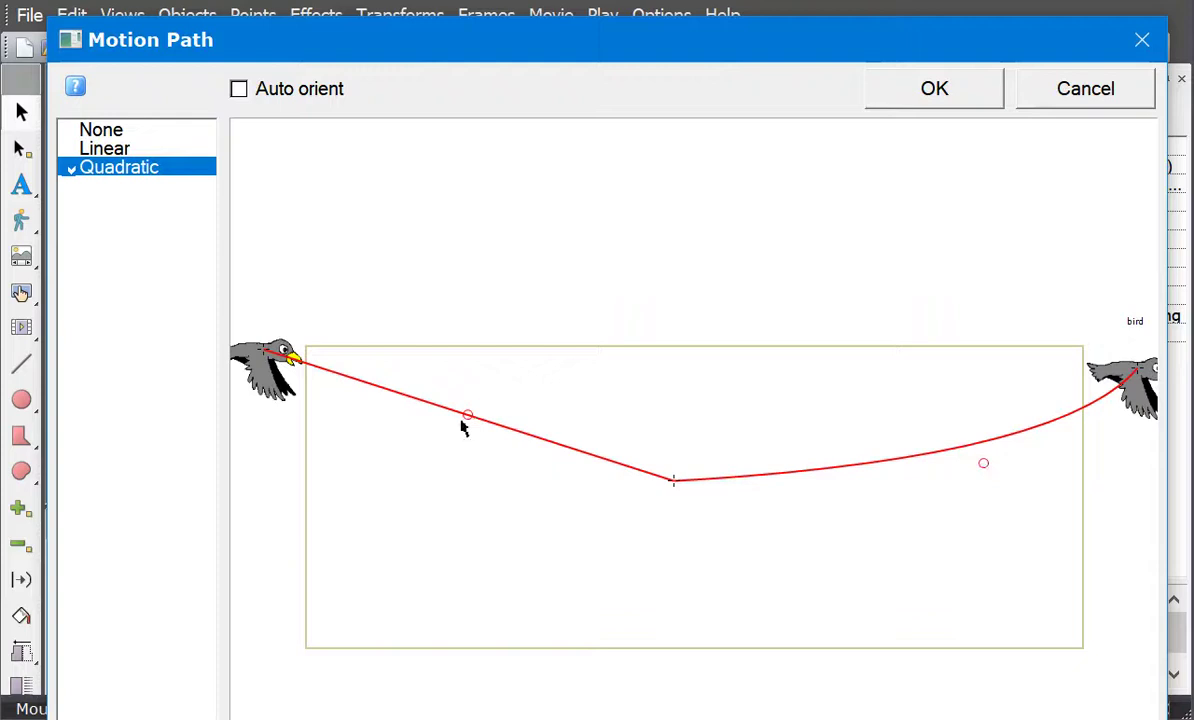
drag(468, 417, 455, 458)
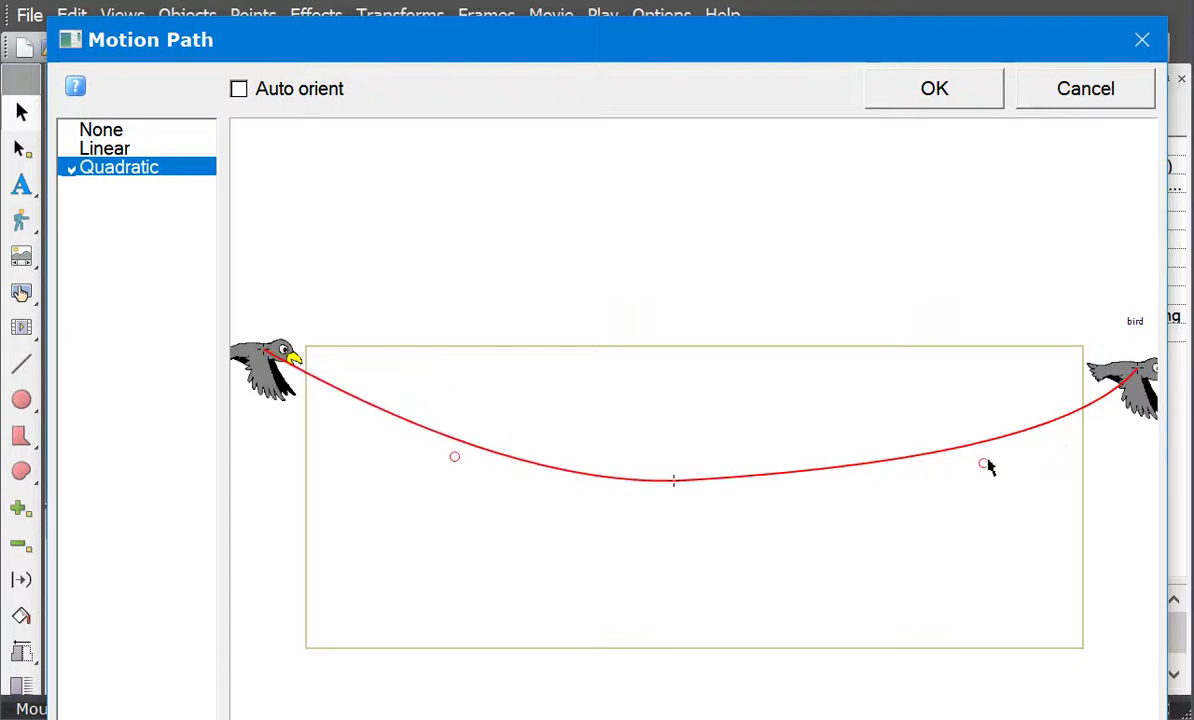
drag(983, 464, 1003, 376)
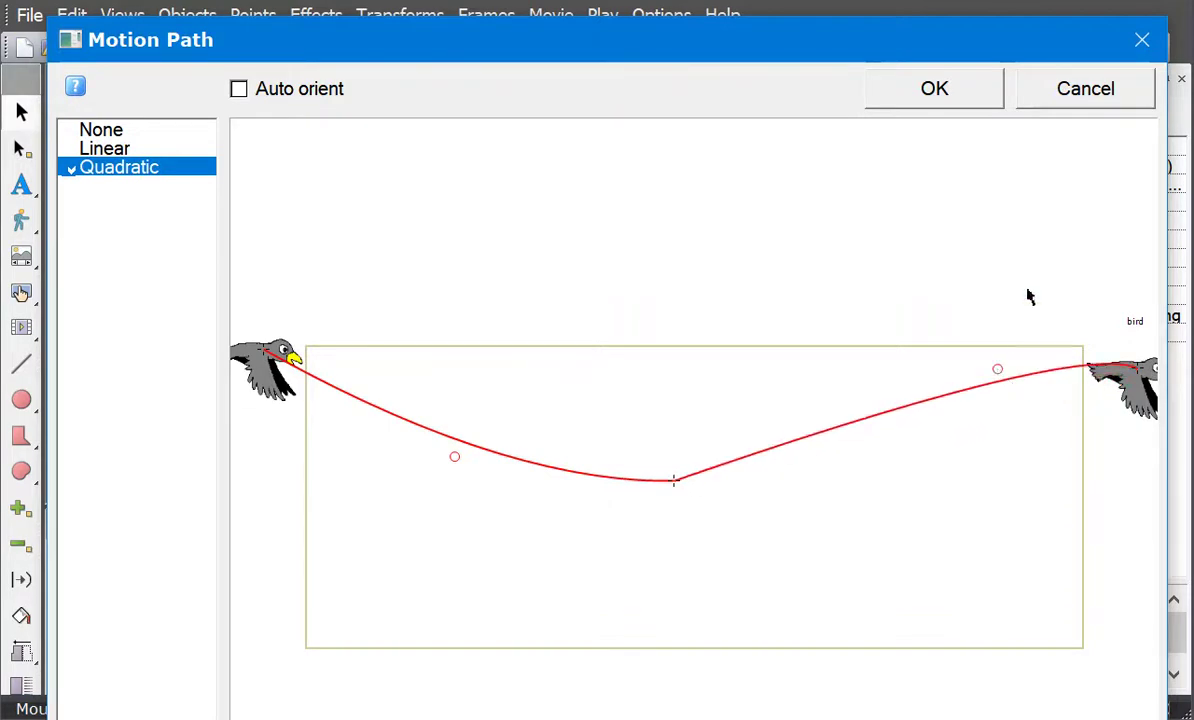
click(960, 96)
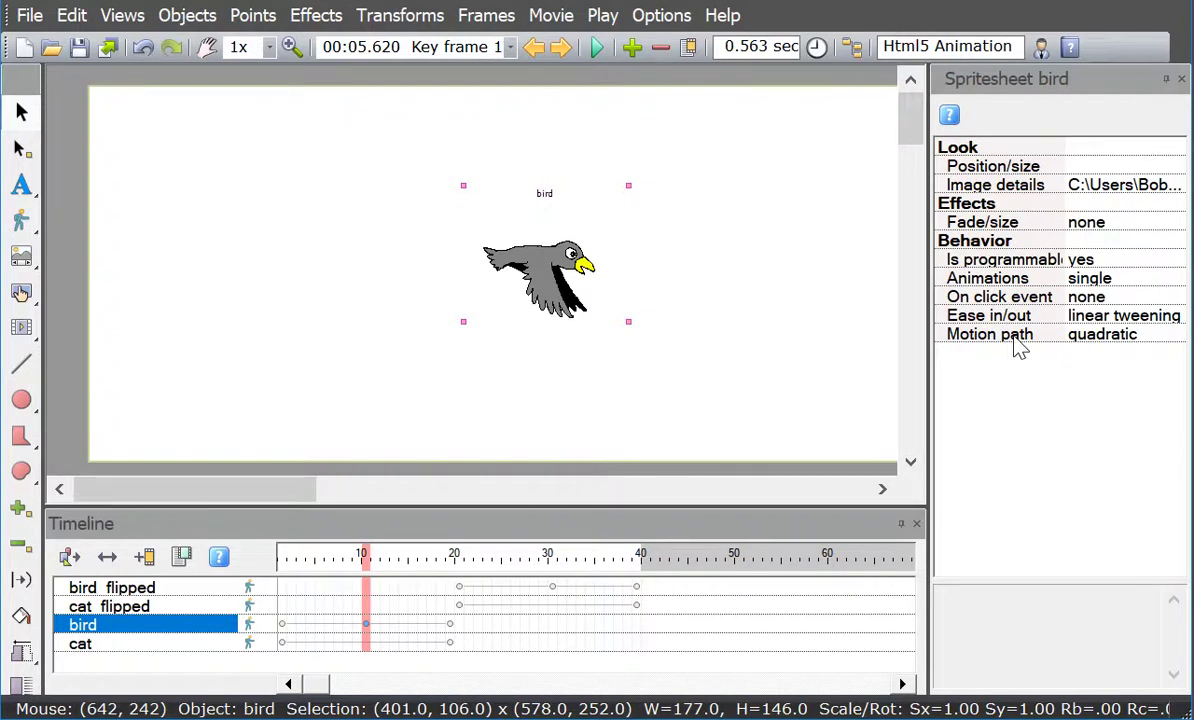
Play the animation in the web browser to check both birds' curved flight paths, and close the preview.
click(553, 588)
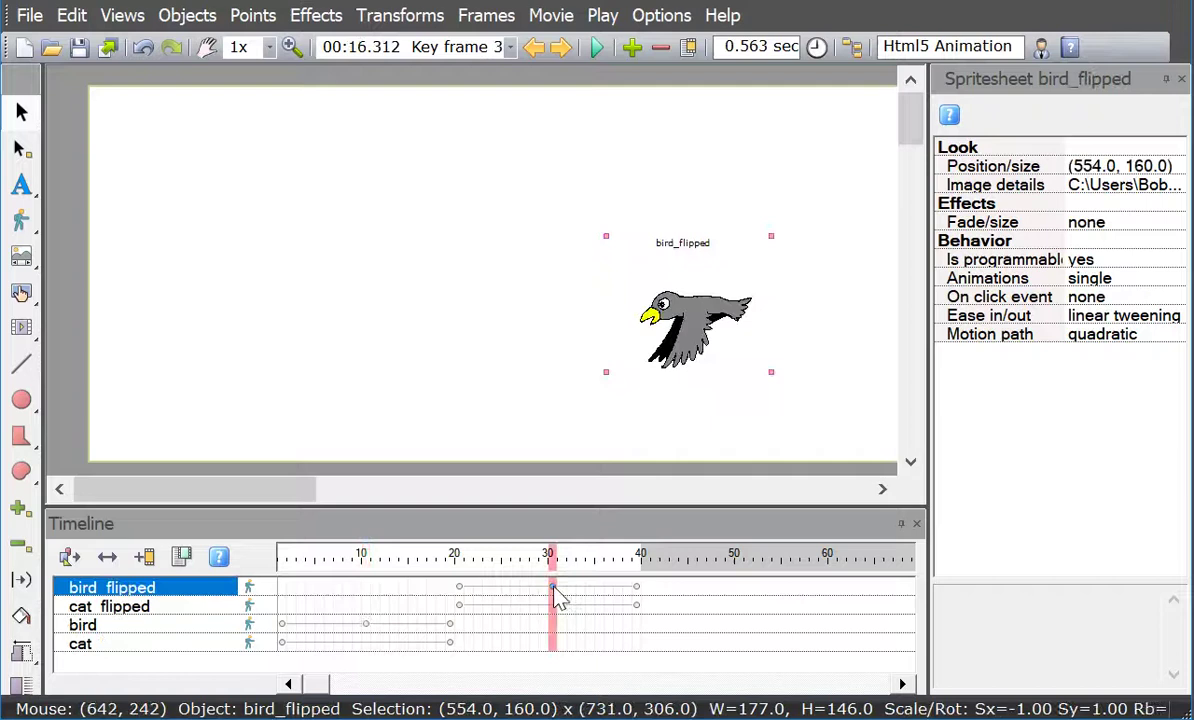
click(595, 50)
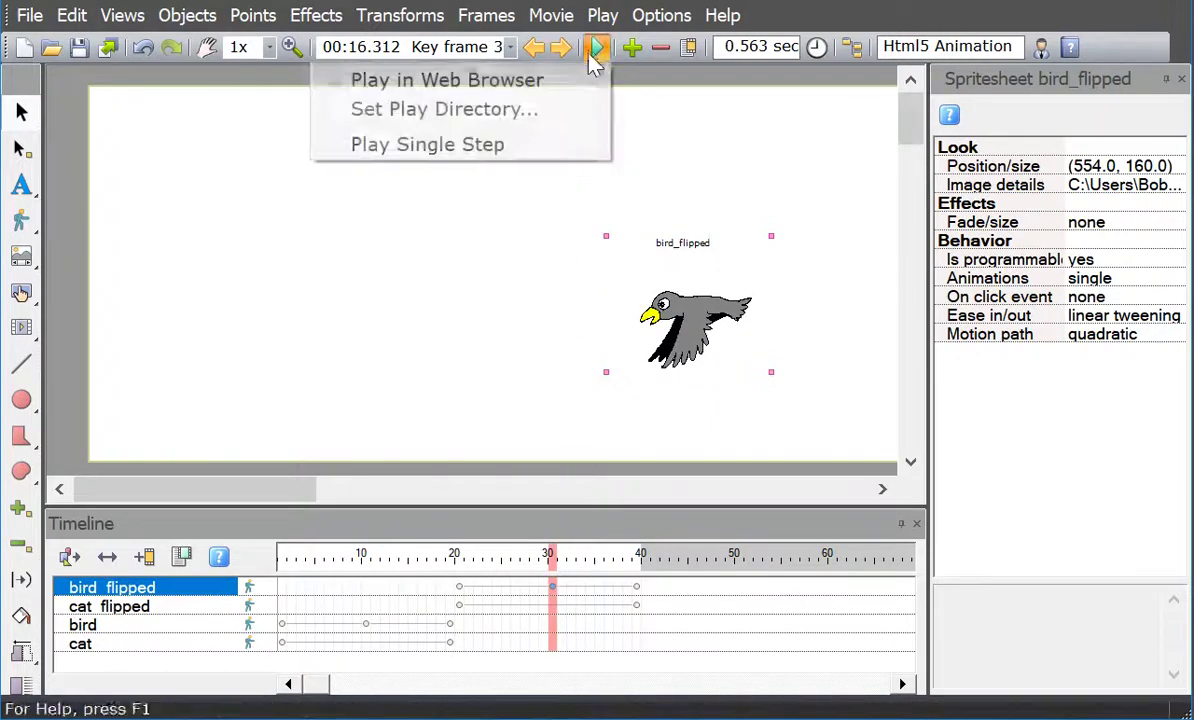
click(559, 87)
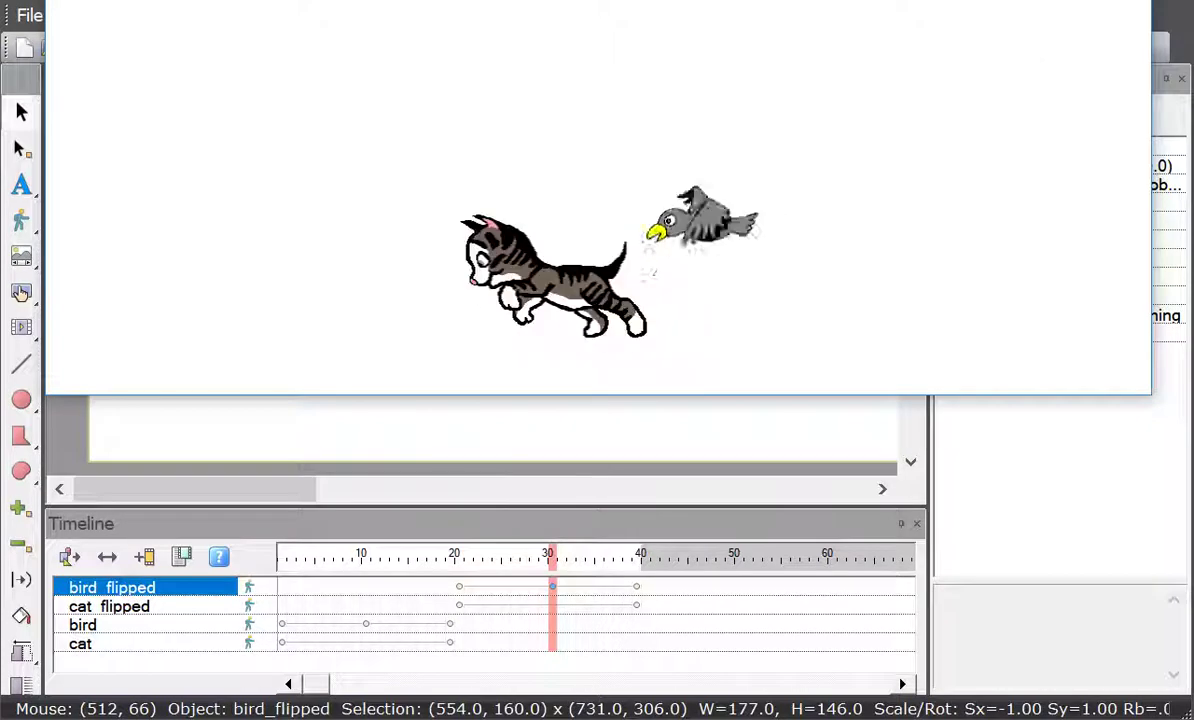
click(848, 123)
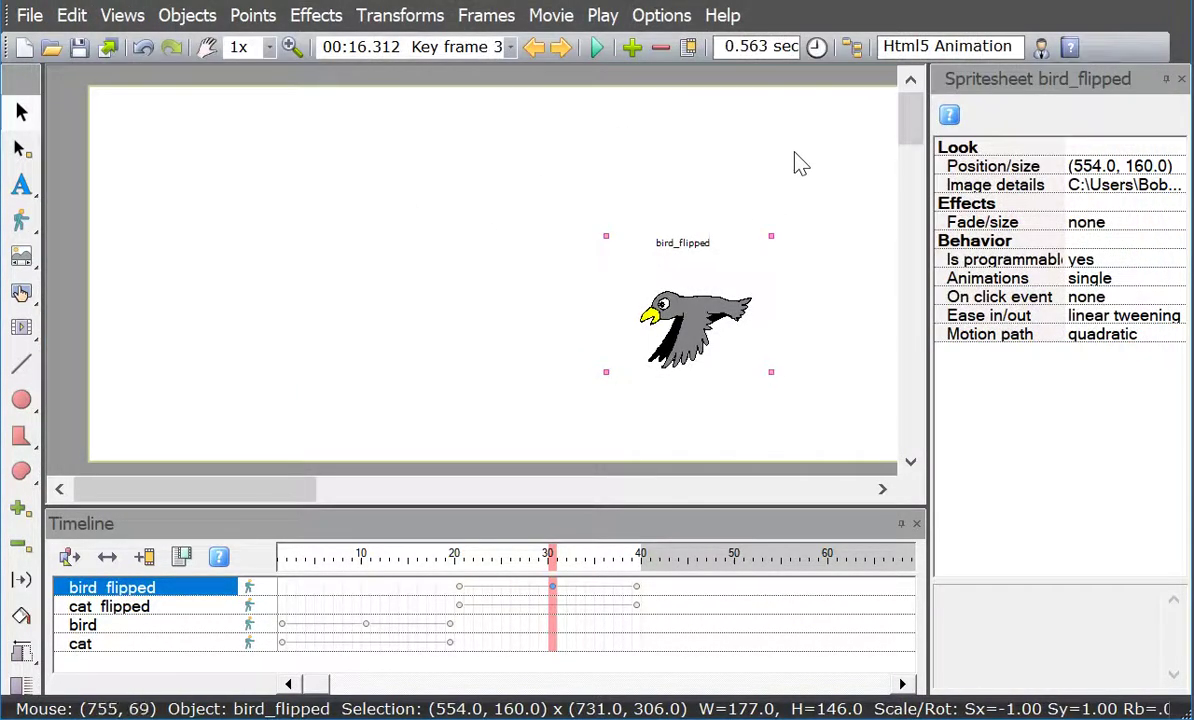